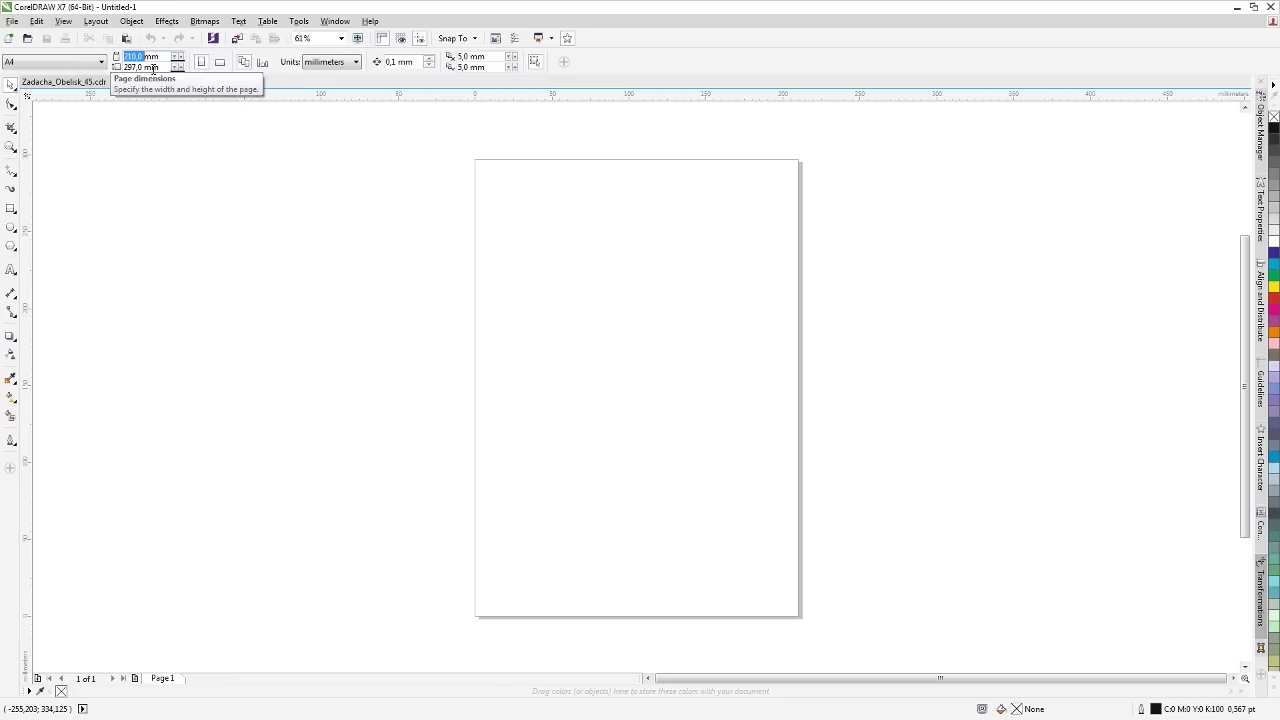
- Set the page size to 700 mm wide by 500 mm high and fit the whole page in view
text(70)
key(Tab)
text(50)
key(Return)
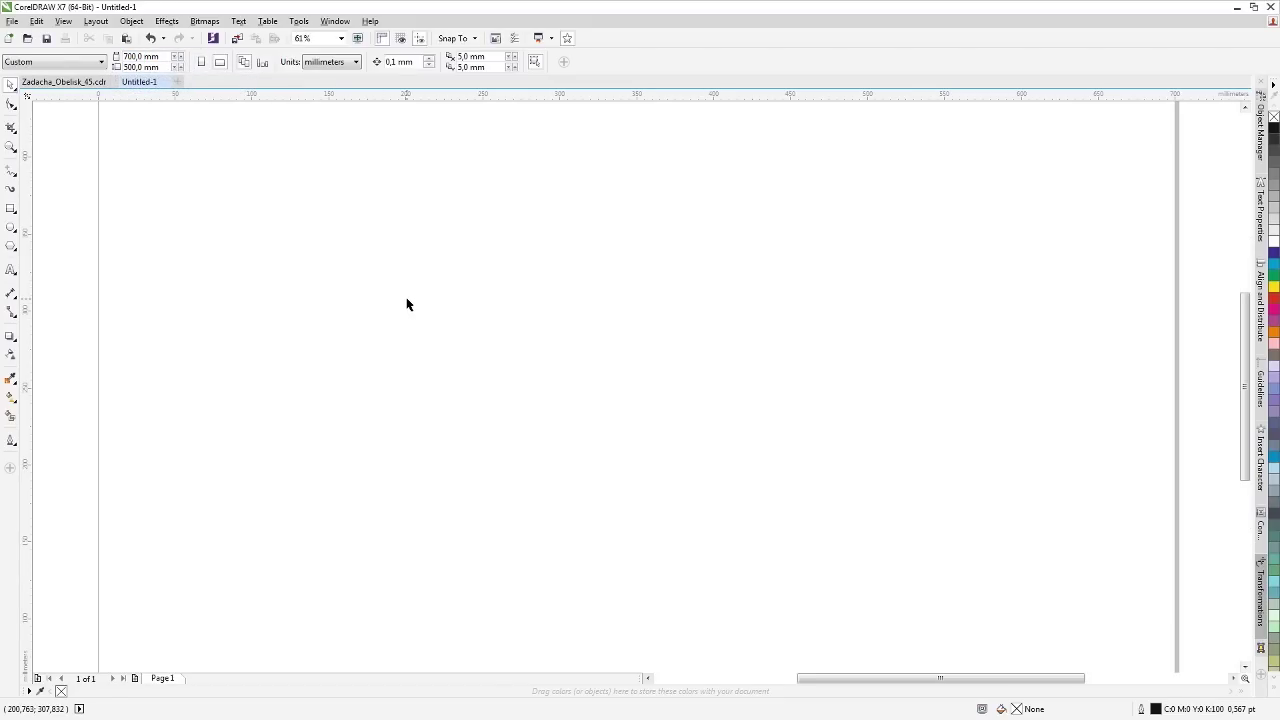
key(shift+F4)
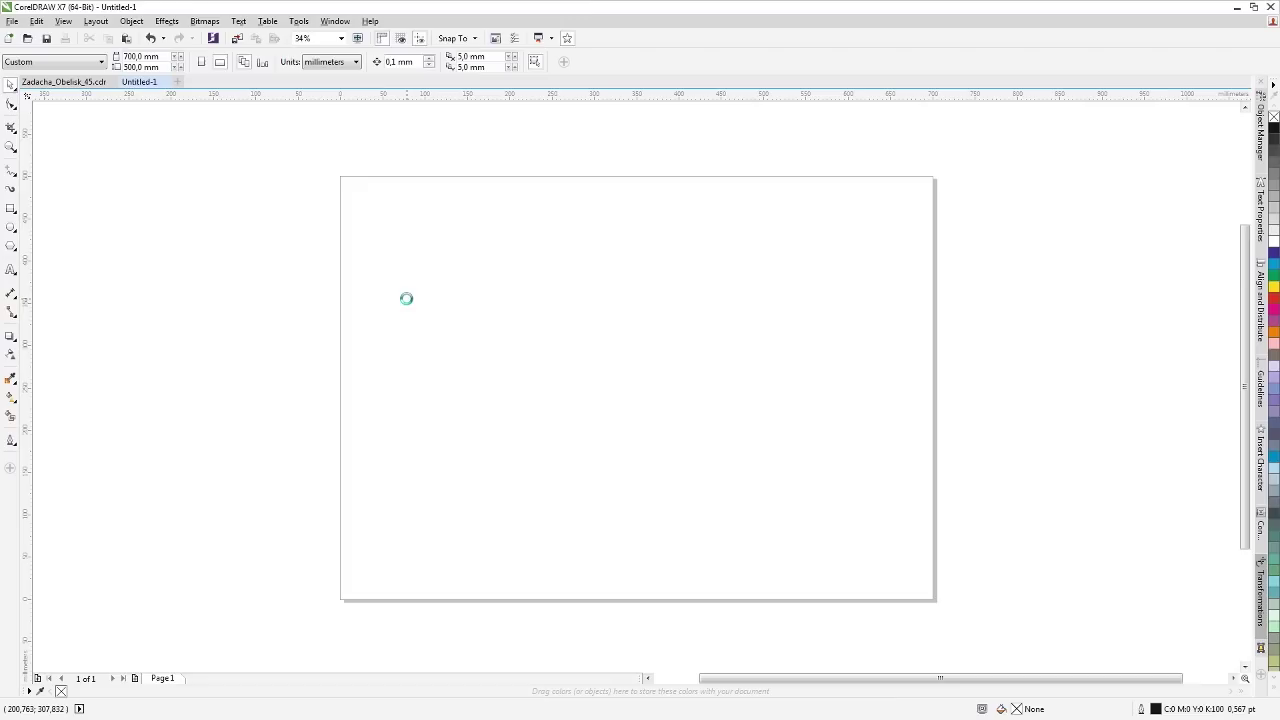
- Examine the plan, elevation and task data in Zadacha_Obelisk_45.cdr, then return to the Untitled-1 drawing
click(70, 83)
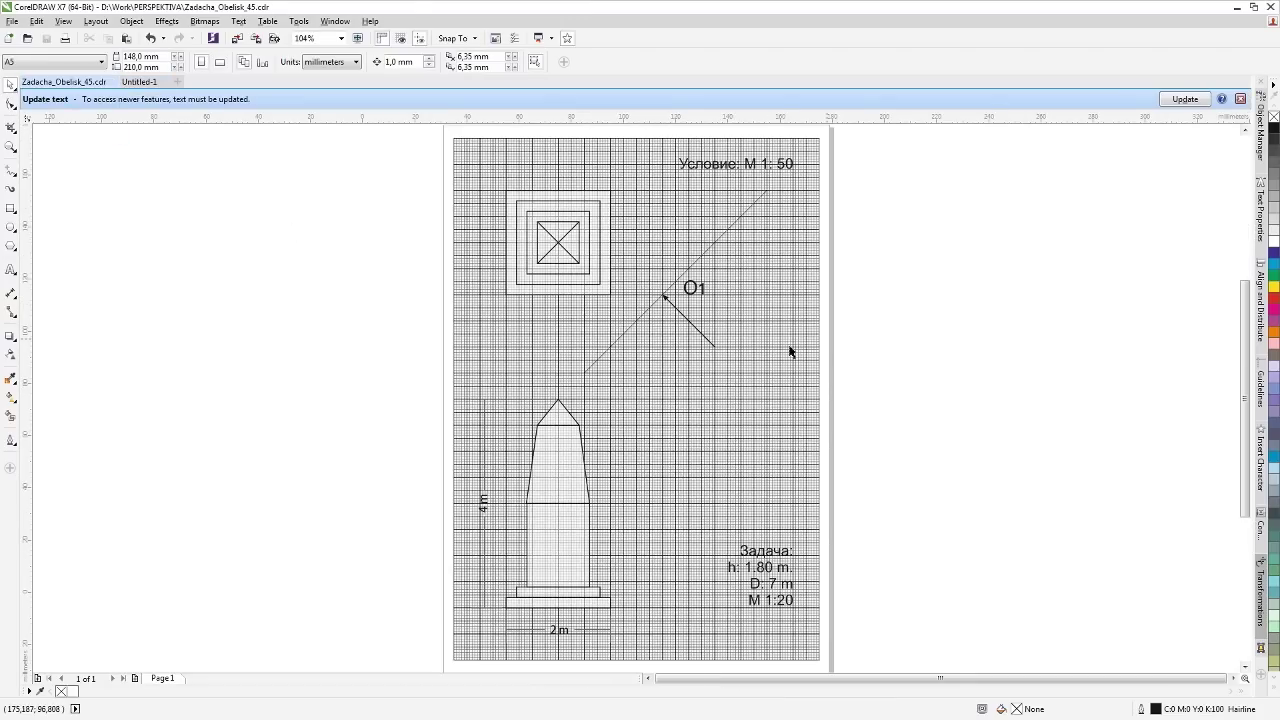
click(690, 330)
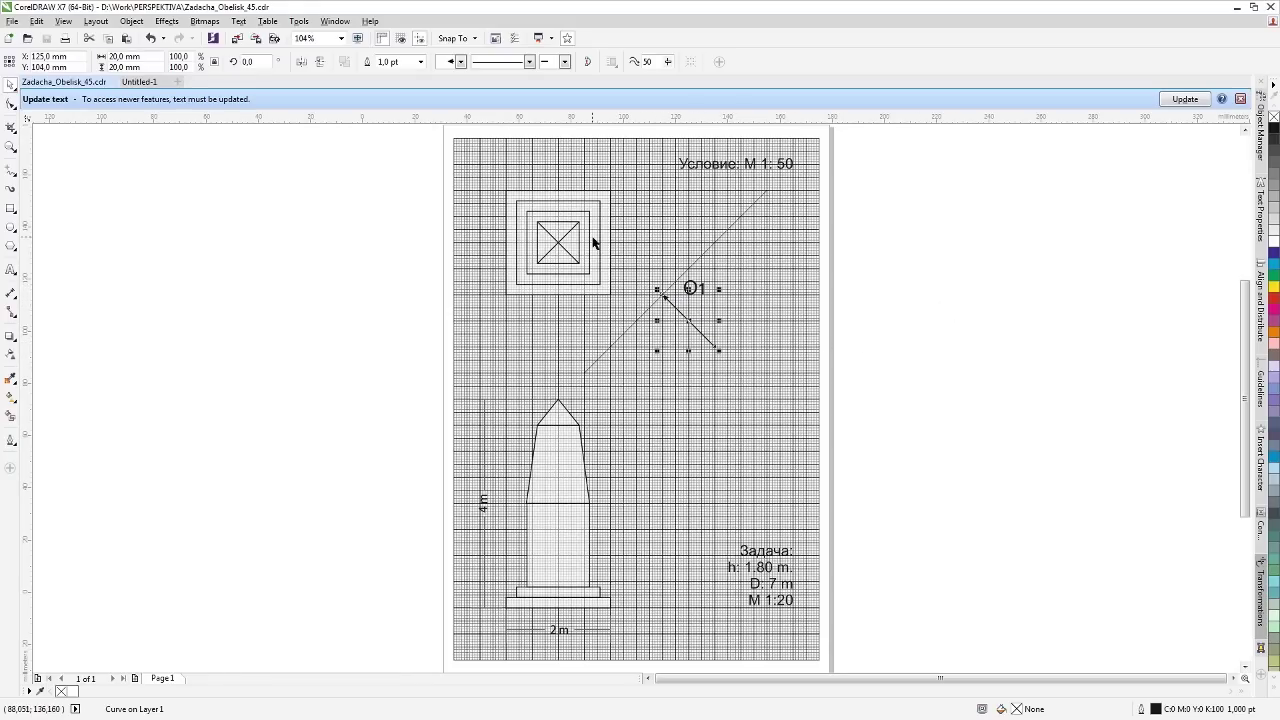
click(916, 438)
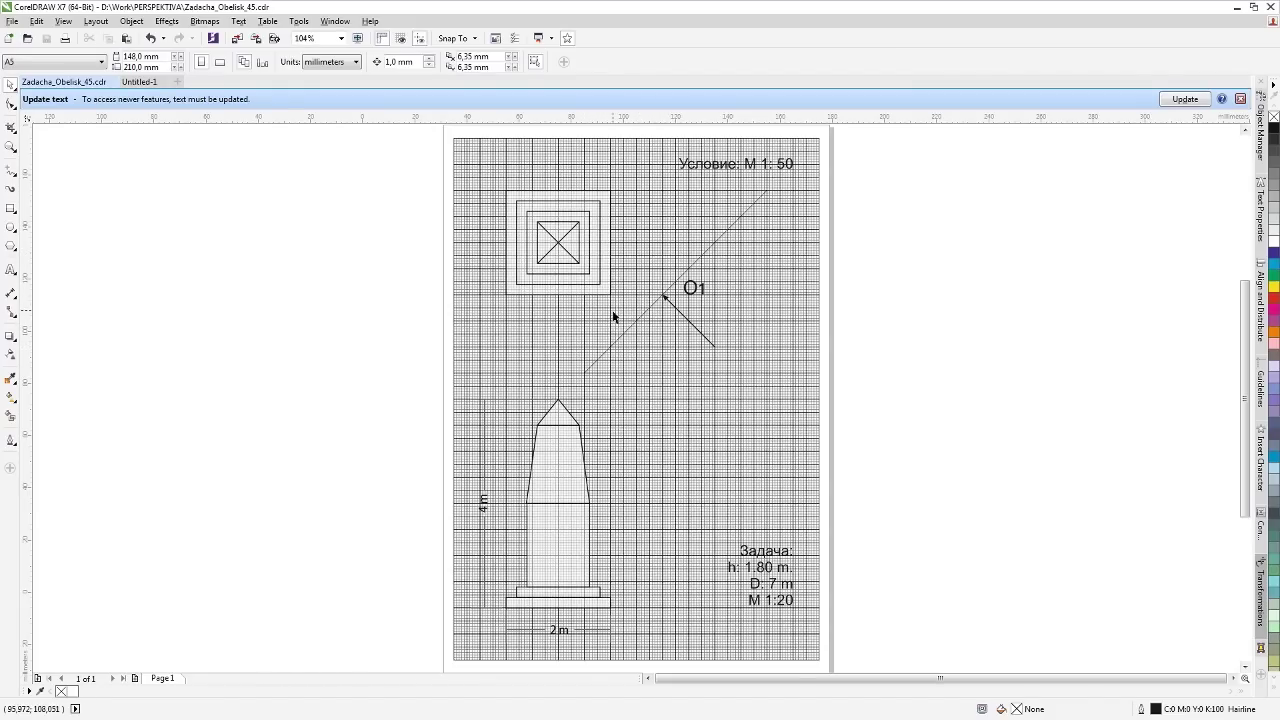
click(139, 82)
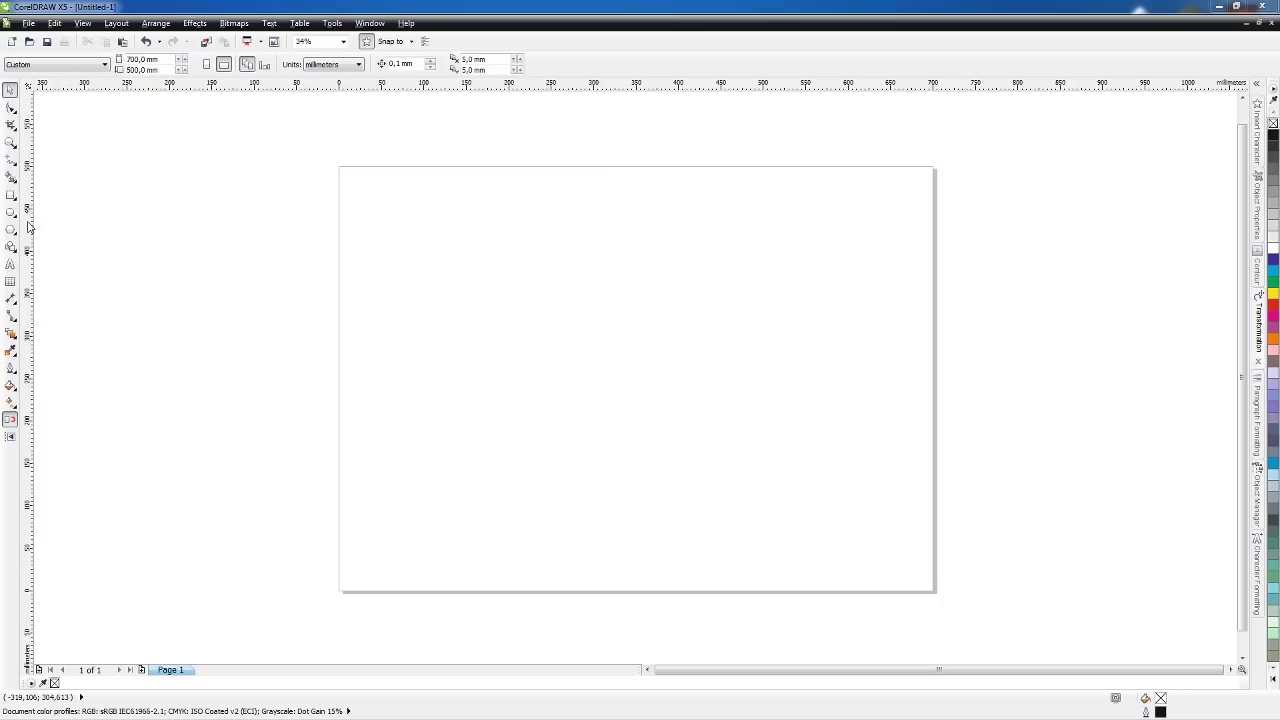
- Add a vertical guideline and set its horizontal position to 350 mm
drag(28, 228, 652, 251)
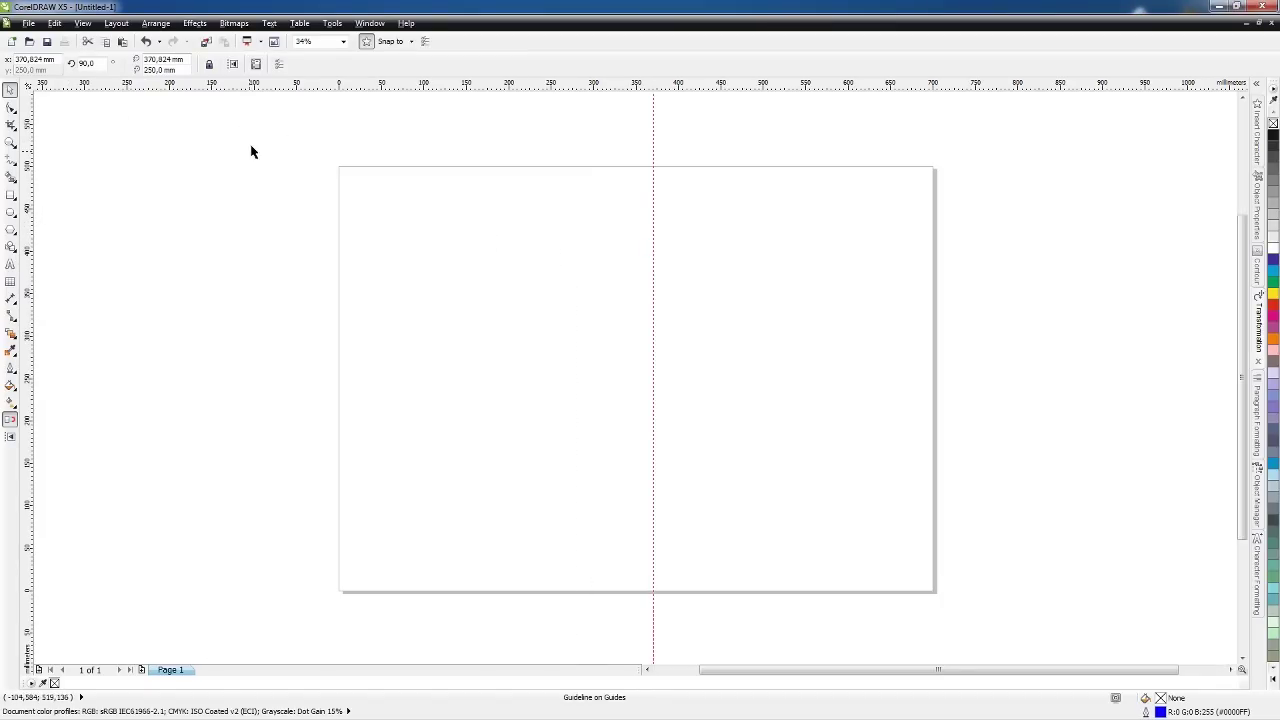
click(46, 60)
text(350)
key(Return)
click(605, 428)
- Turn on snapping to guidelines and turn off snapping to objects for freehand line drawing
click(11, 160)
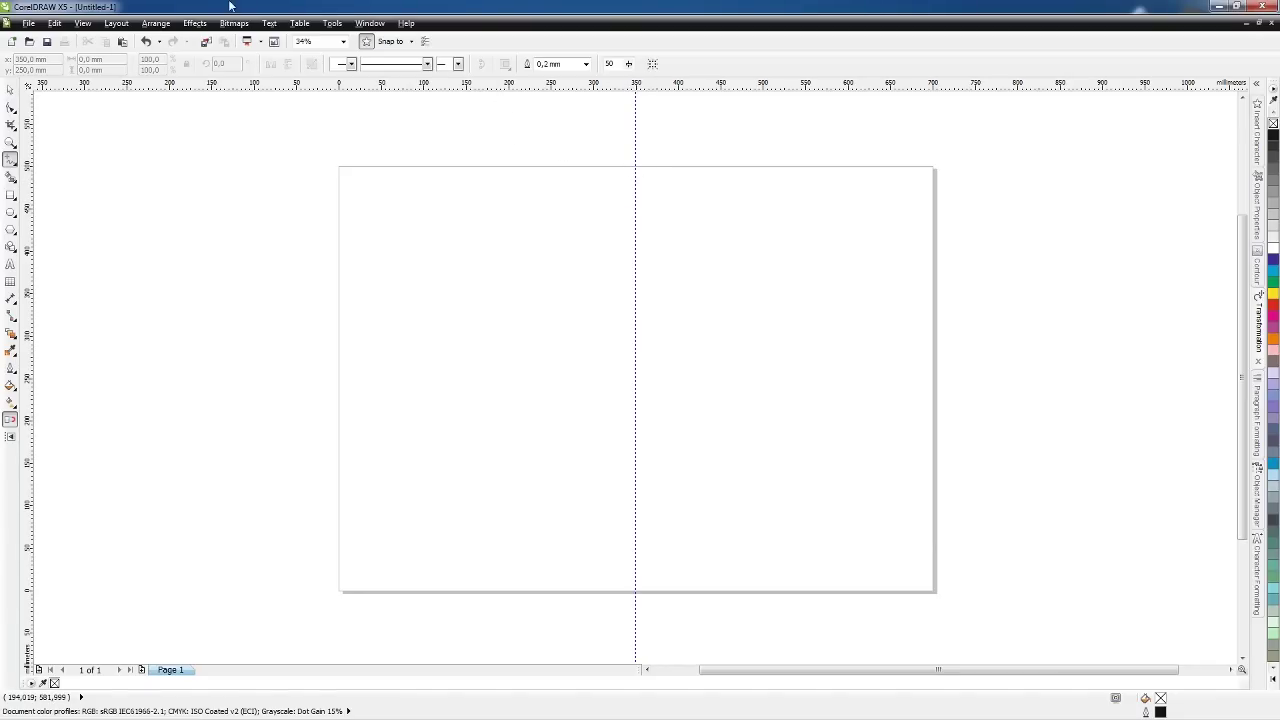
click(390, 41)
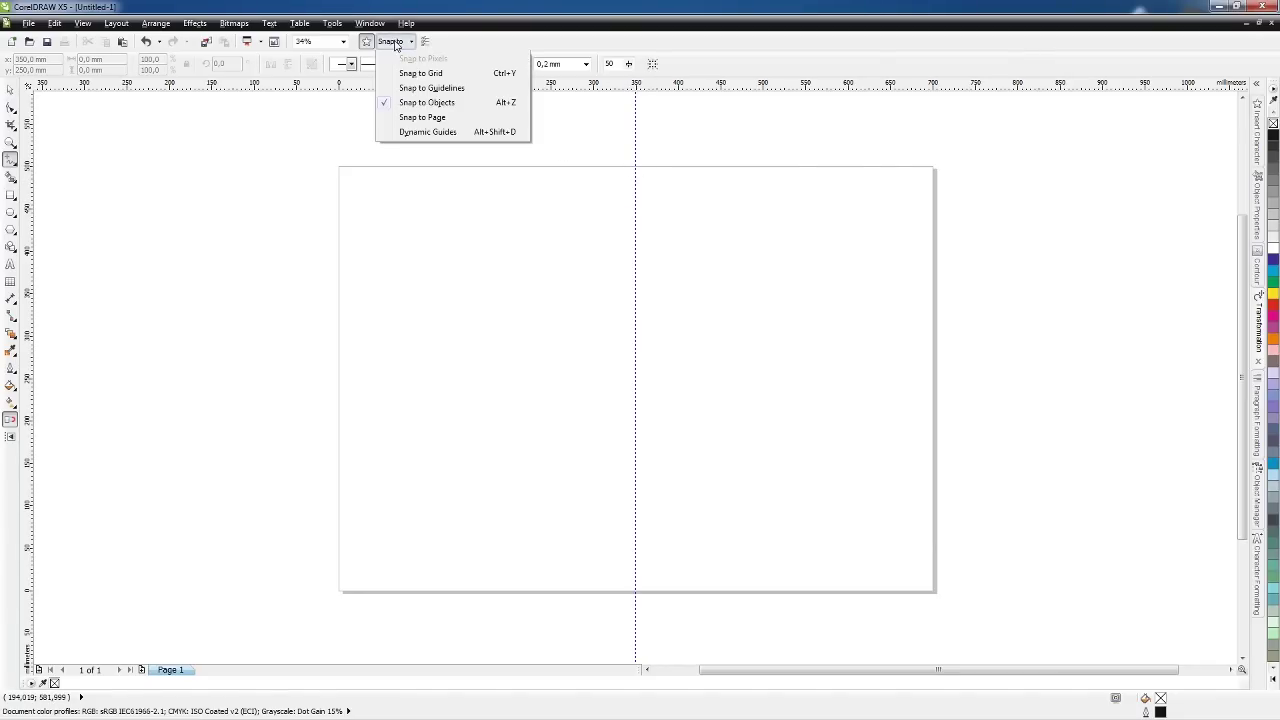
click(432, 88)
click(398, 41)
click(427, 110)
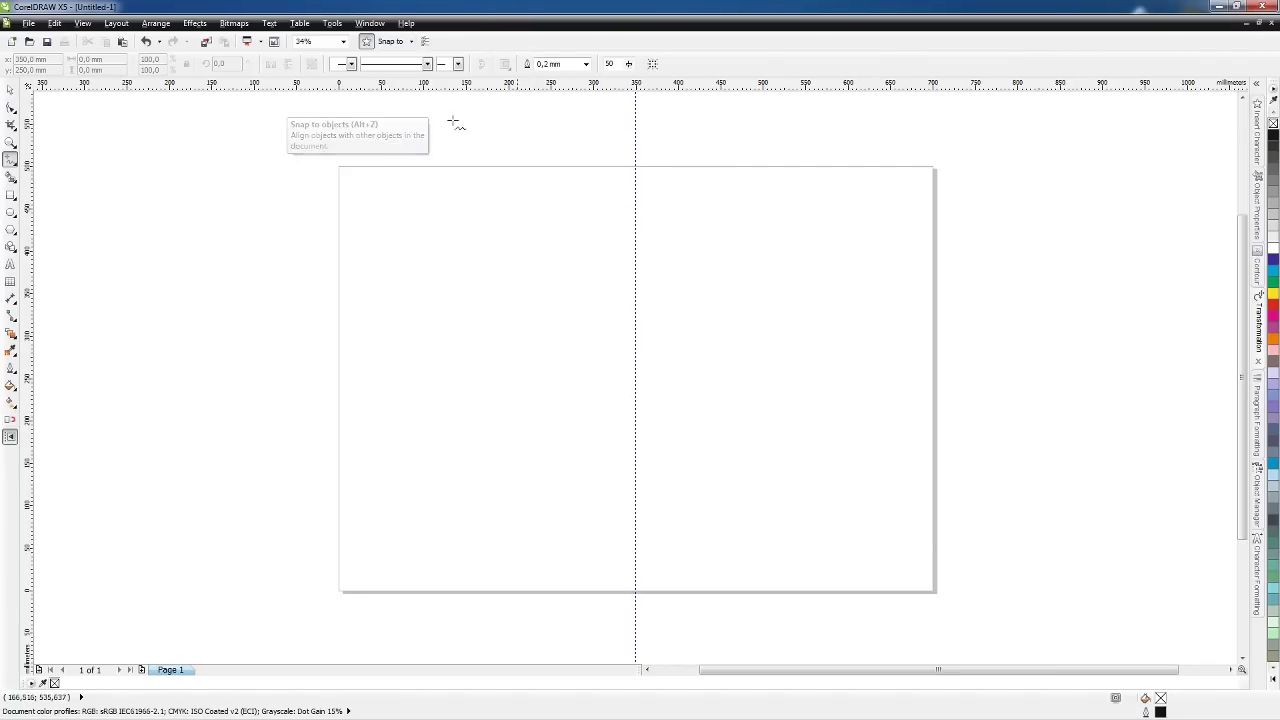
- Draw a vertical line along the guideline from the page's upper to lower edge and set its height to 500 mm
click(636, 167)
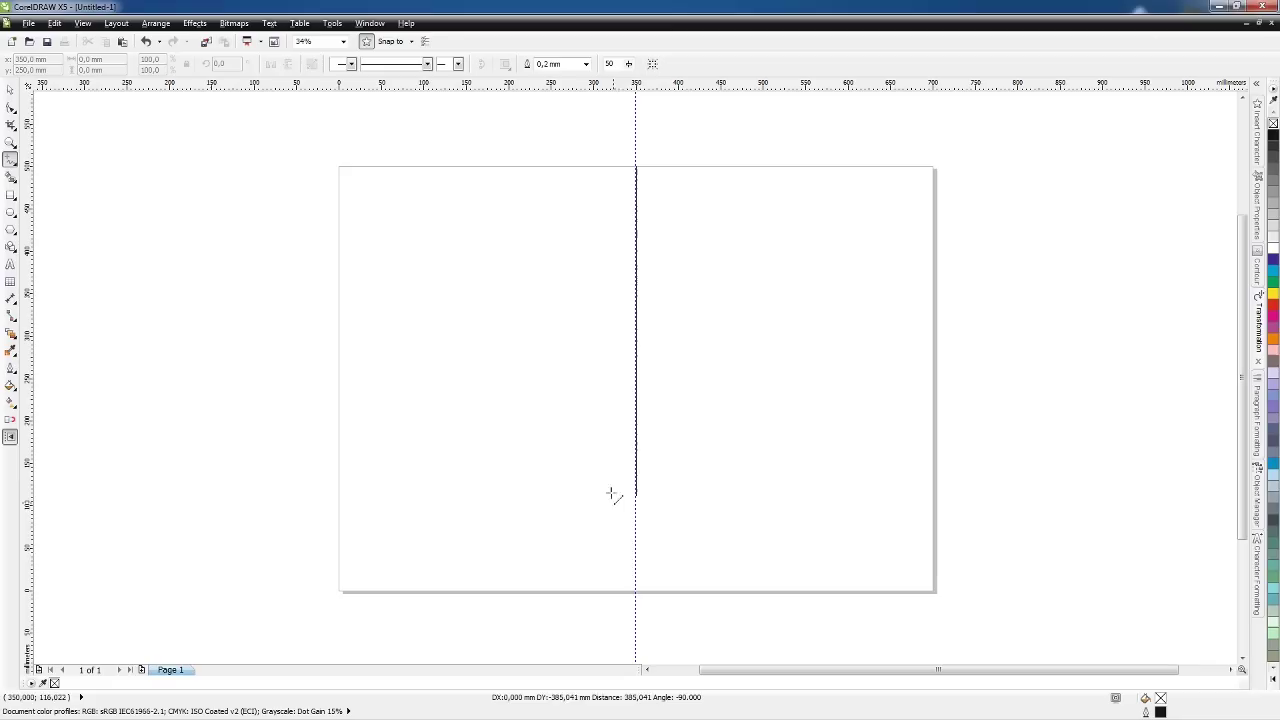
click(636, 596)
click(11, 91)
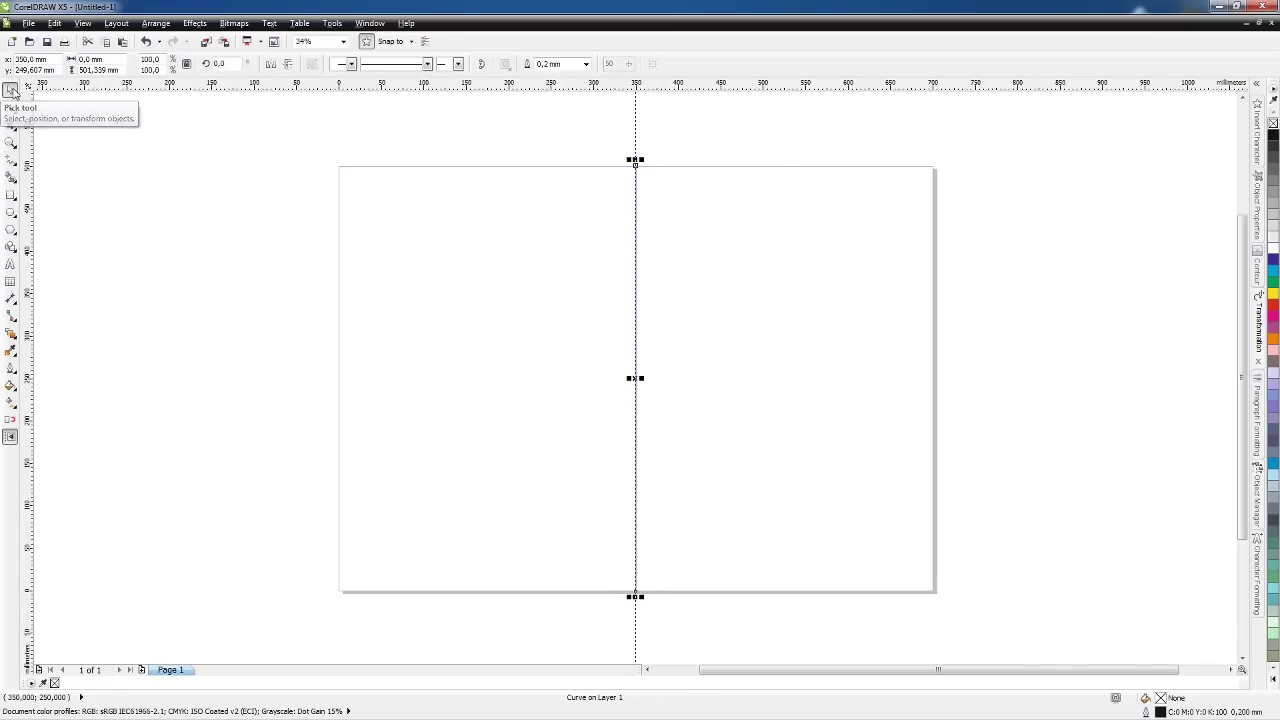
double_click(97, 71)
text(500)
key(Return)
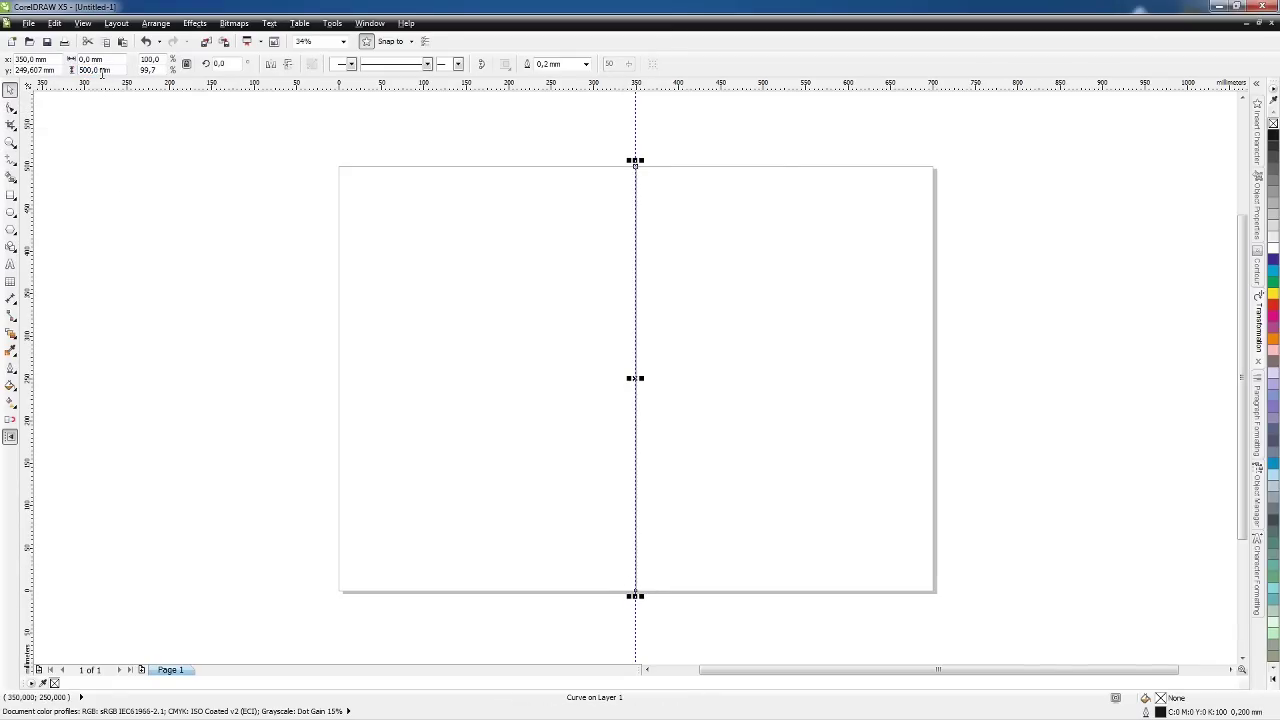
click(215, 200)
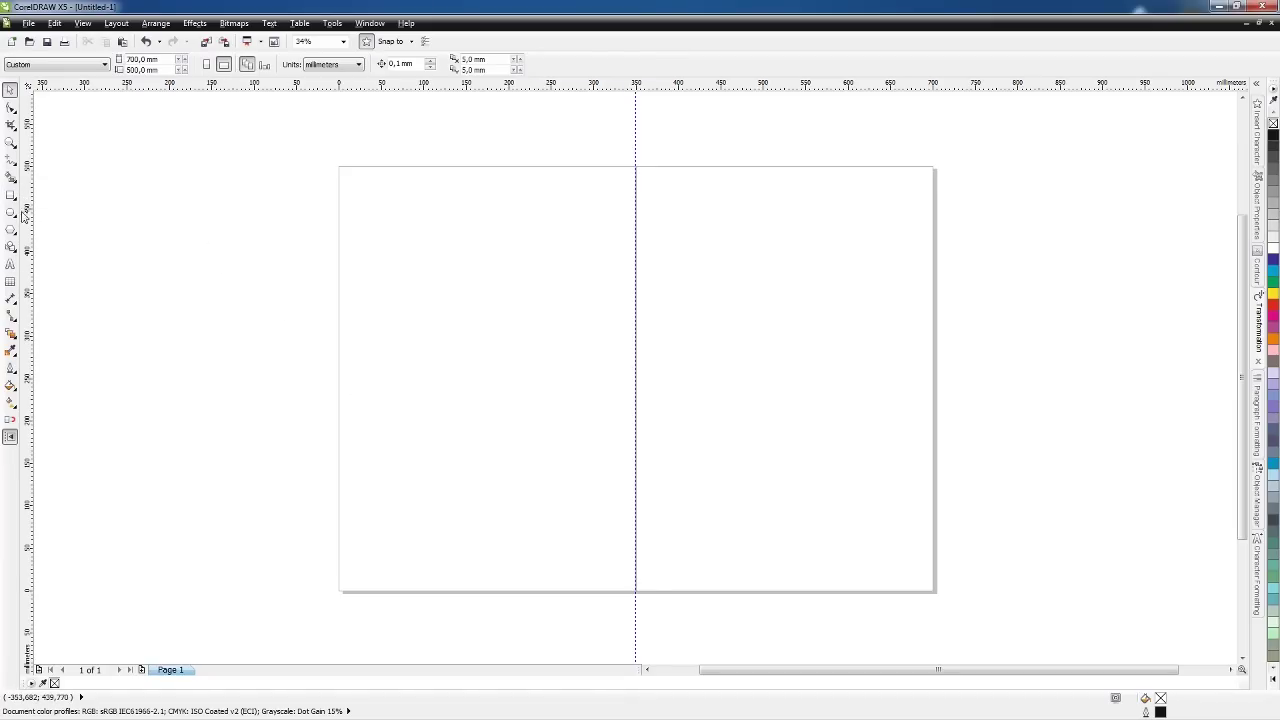
- Add the text V, enlarge it to about 68 pt beside the vertical line's upper end, and delete the vertical guideline
click(11, 264)
click(563, 240)
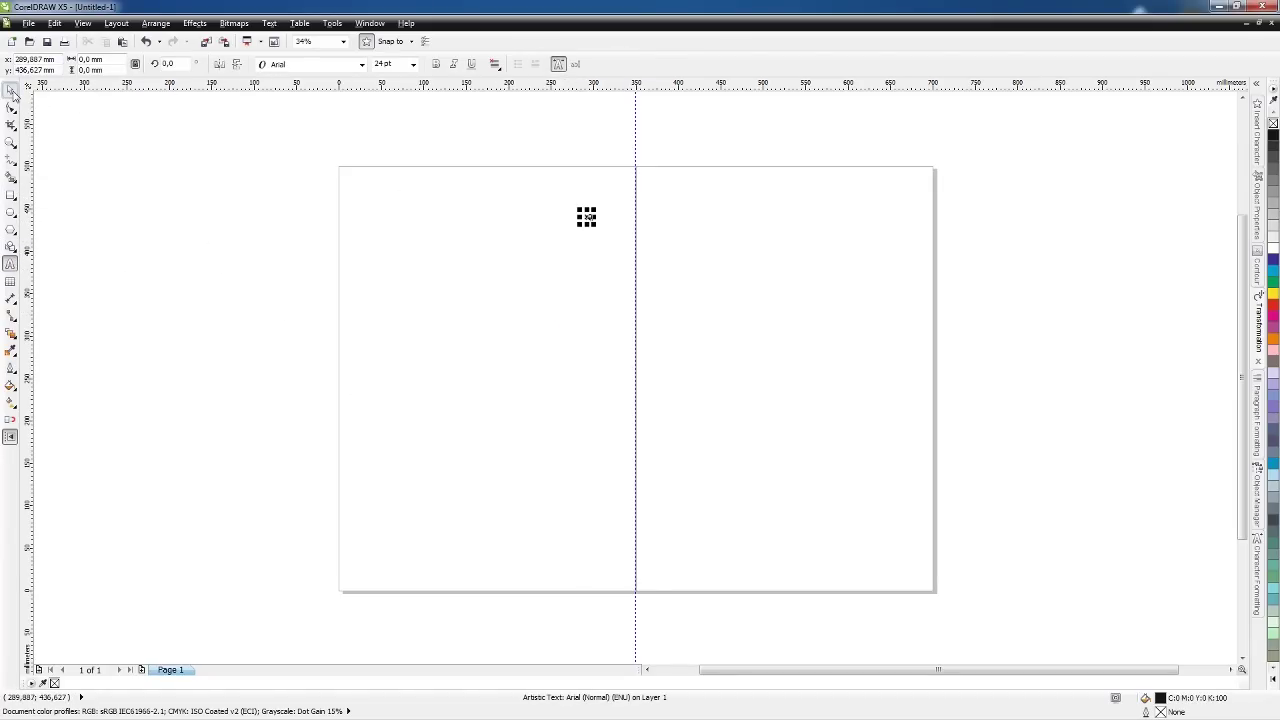
click(11, 90)
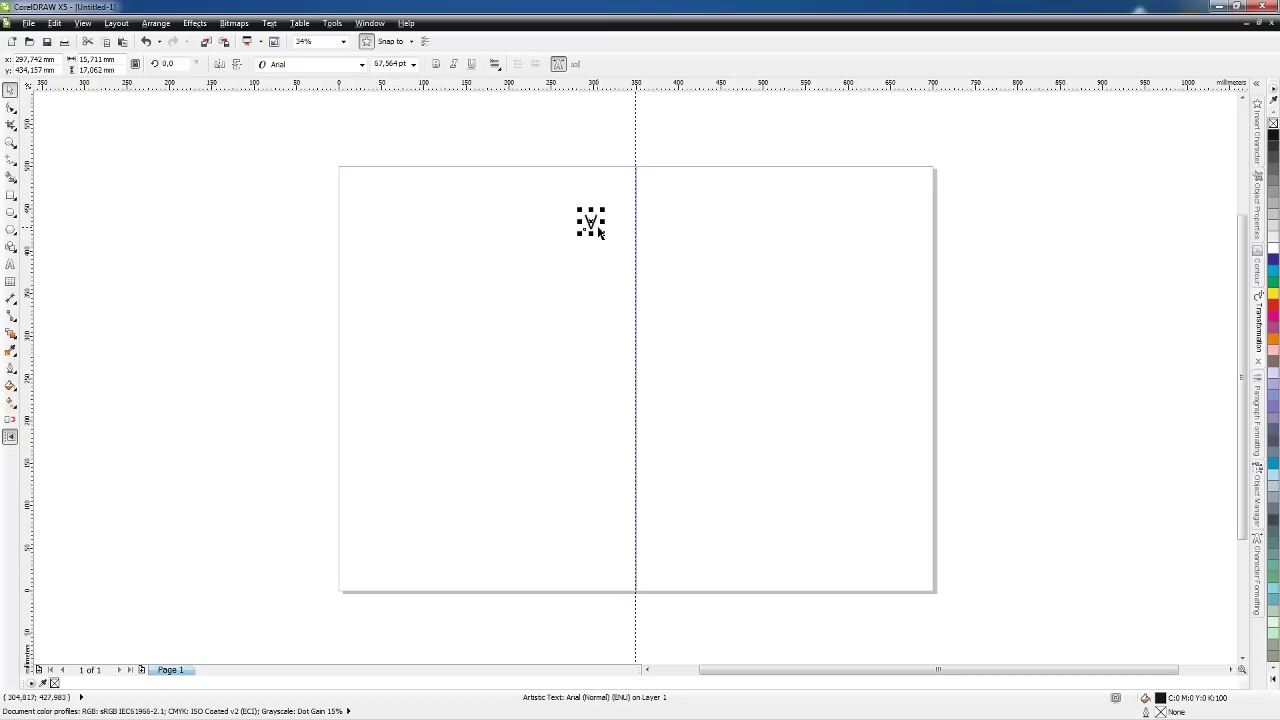
drag(596, 210, 648, 186)
click(551, 164)
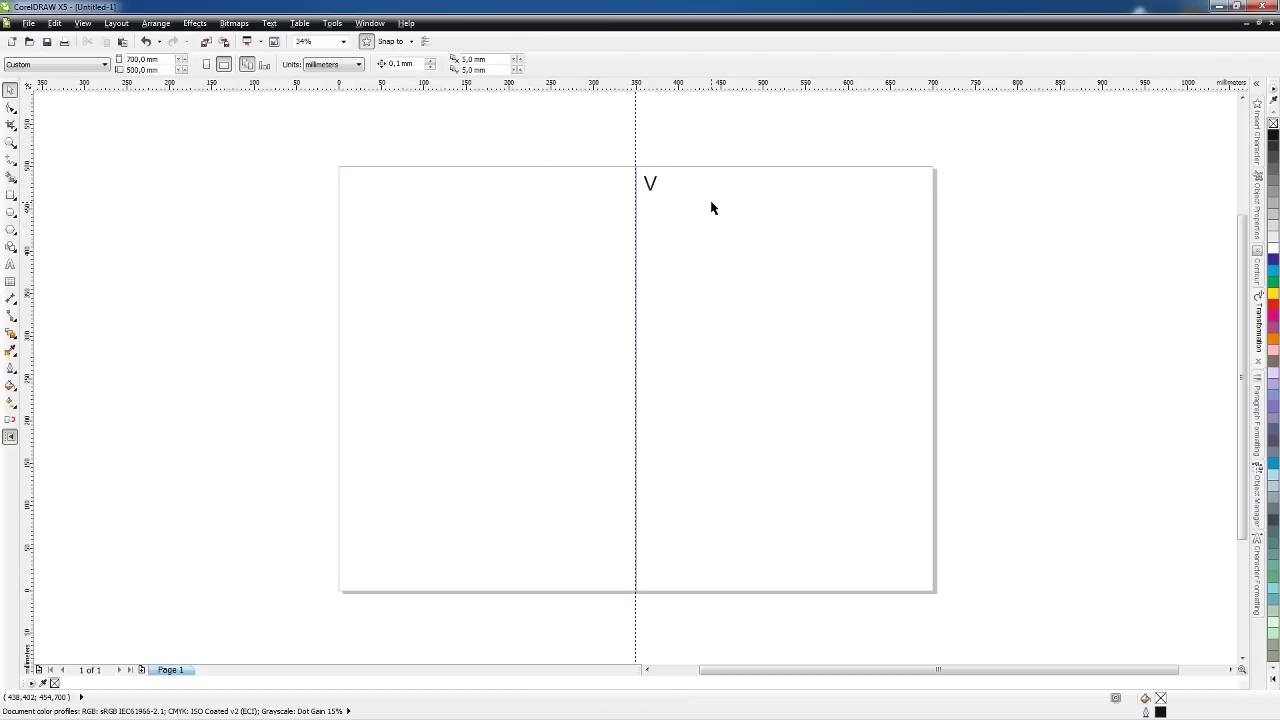
click(635, 140)
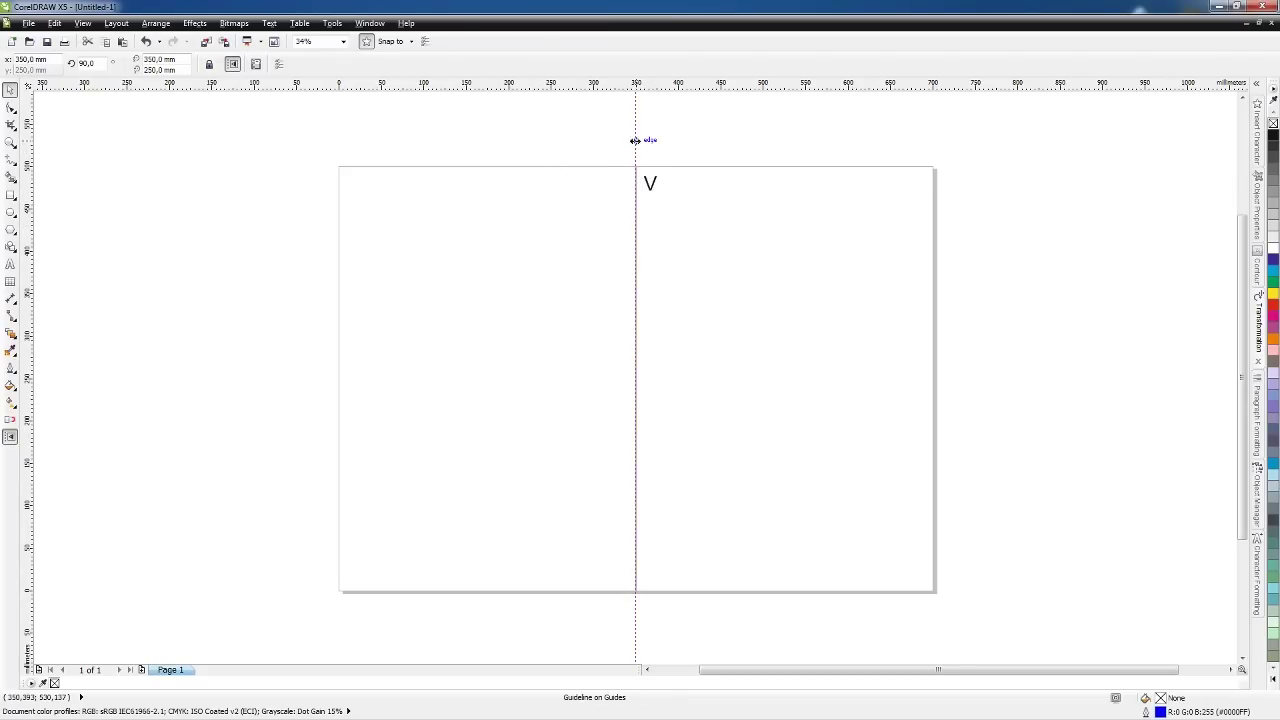
click(500, 217)
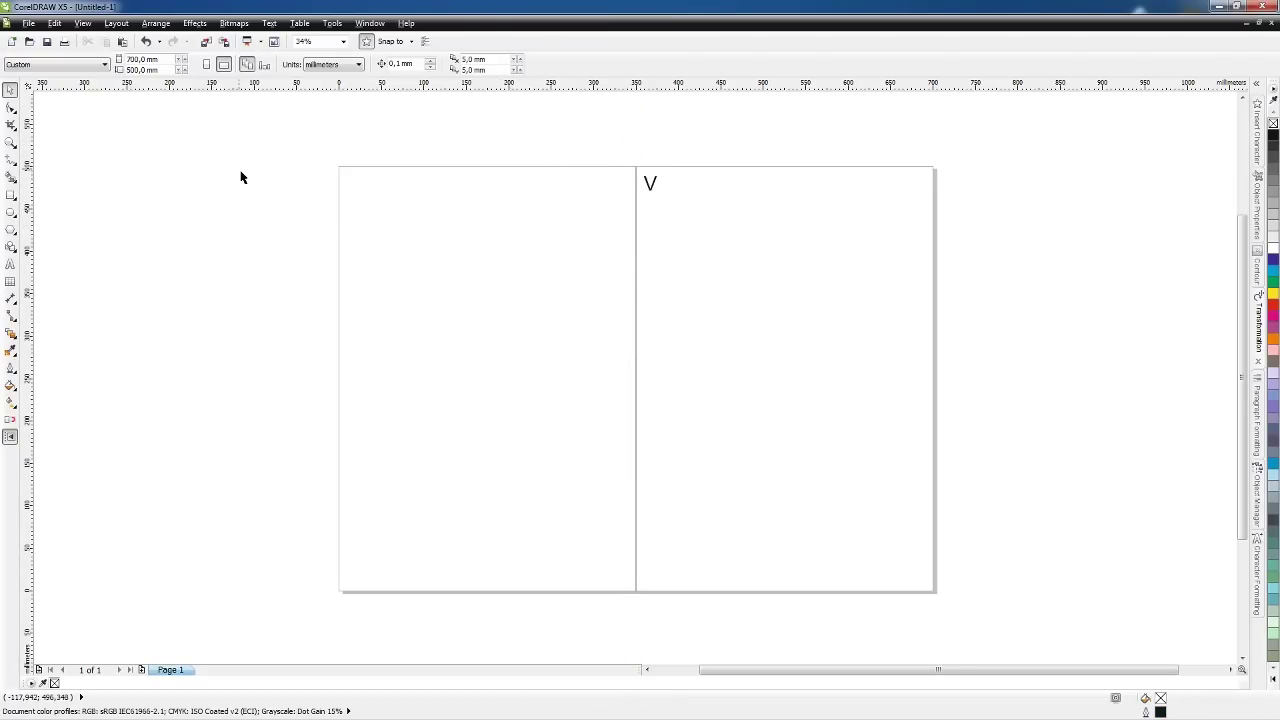
- Add a horizontal guideline and set its vertical position to 350 mm
drag(118, 91, 357, 415)
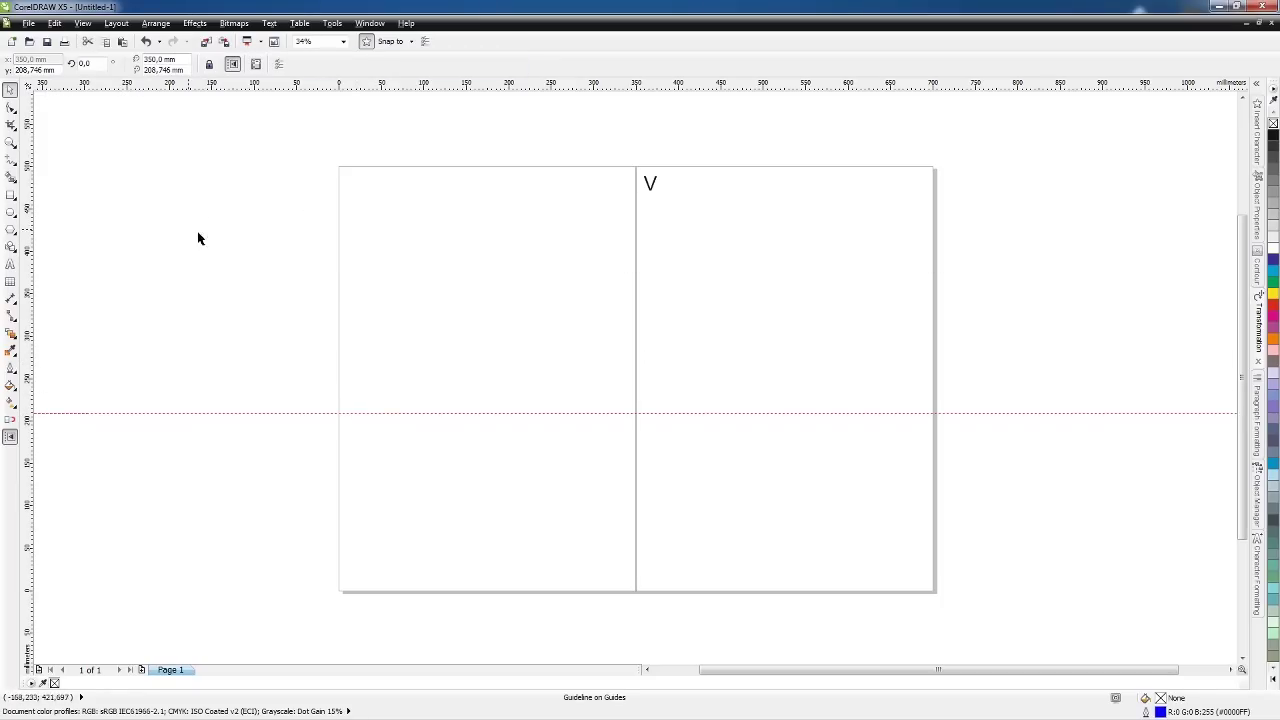
double_click(30, 70)
text(350)
key(Return)
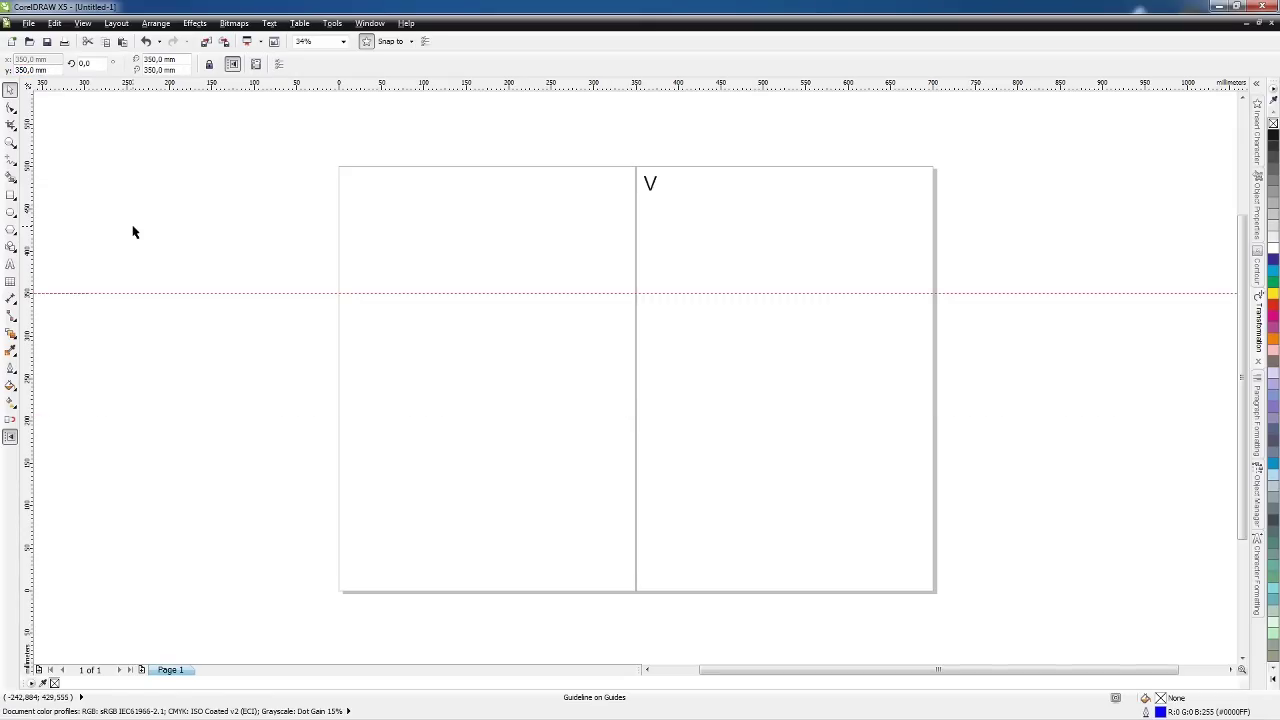
click(131, 143)
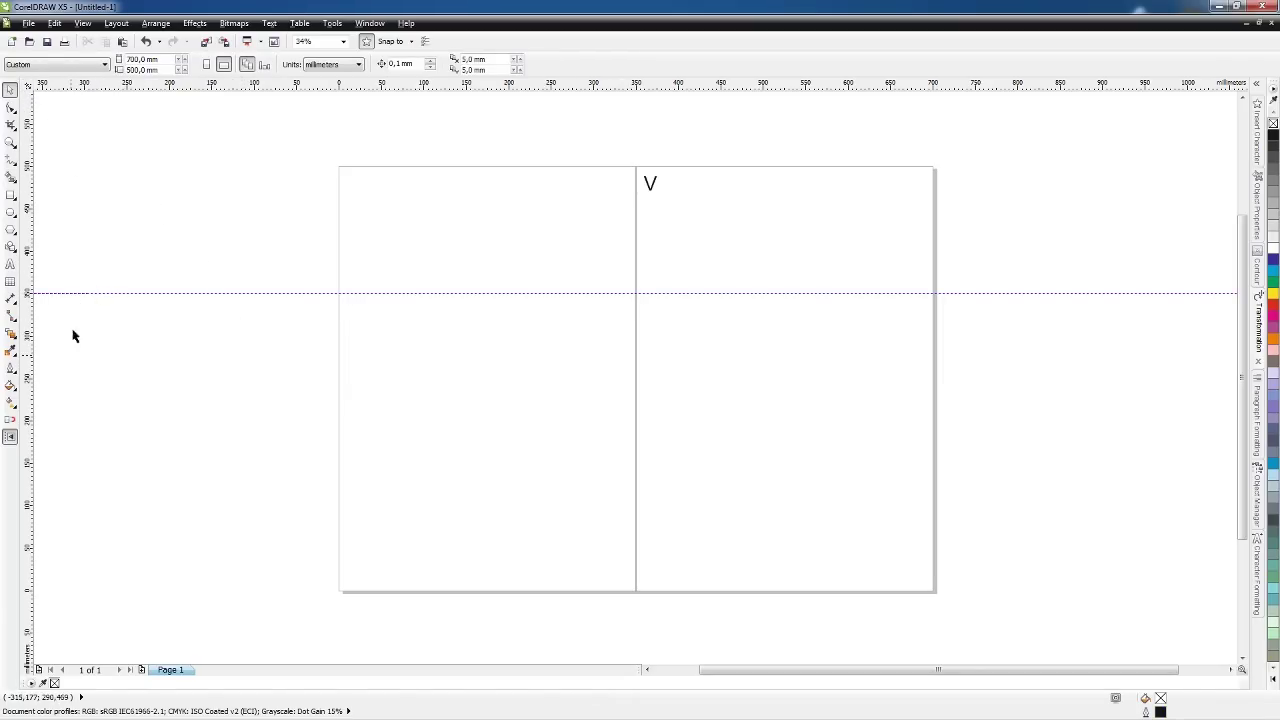
- Create a page-sized rectangle as a frame and move the ruler origin near the page's upper-left corner
double_click(11, 195)
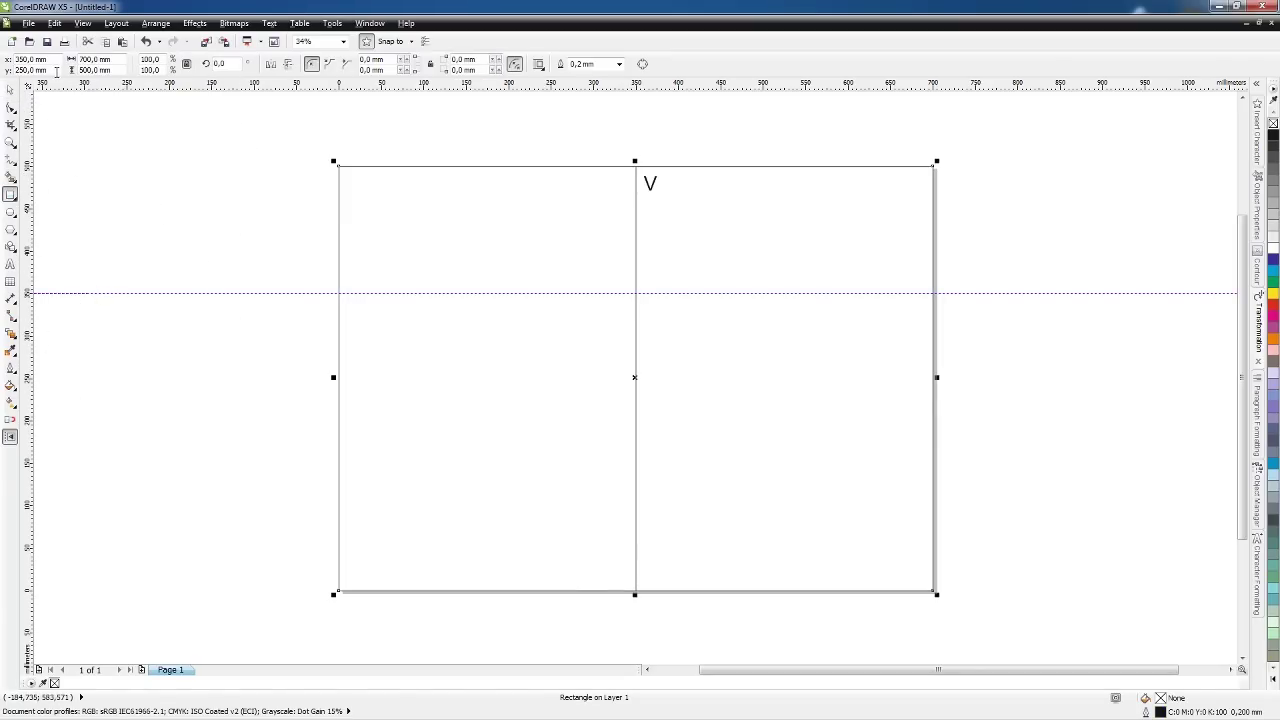
click(11, 89)
drag(32, 86, 316, 153)
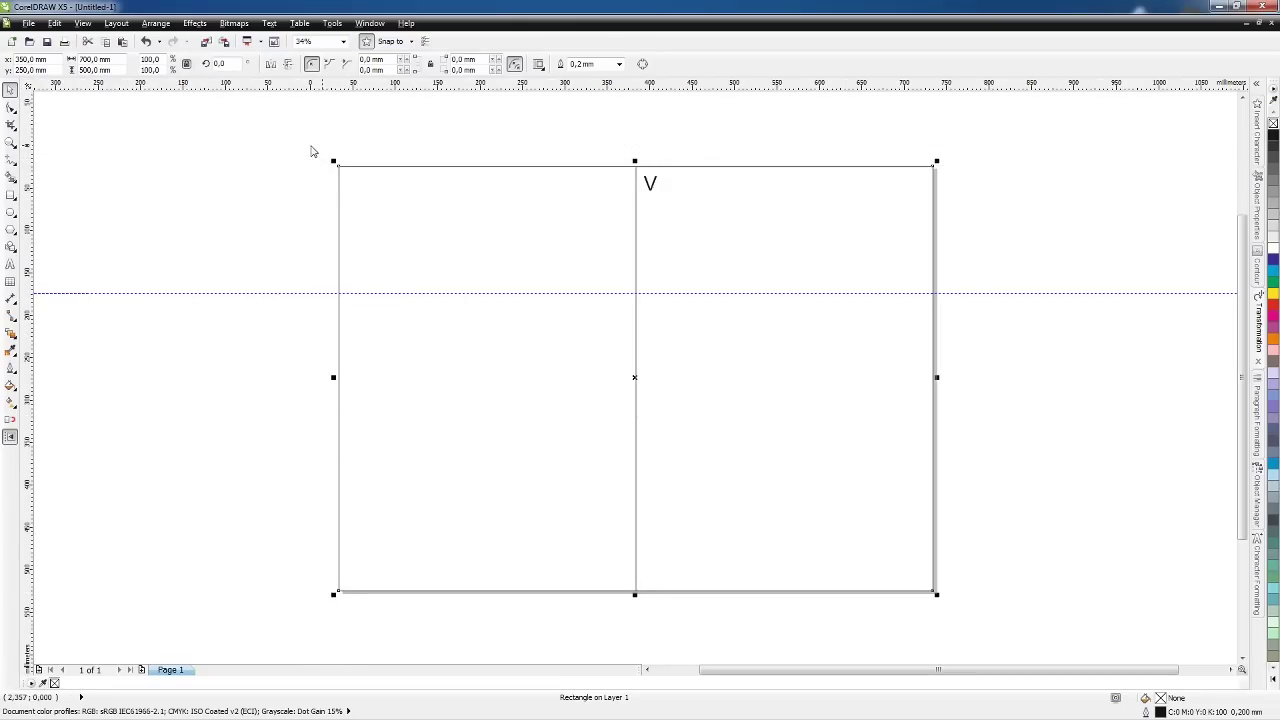
- Turn on snapping to objects alongside the guideline snapping
click(401, 45)
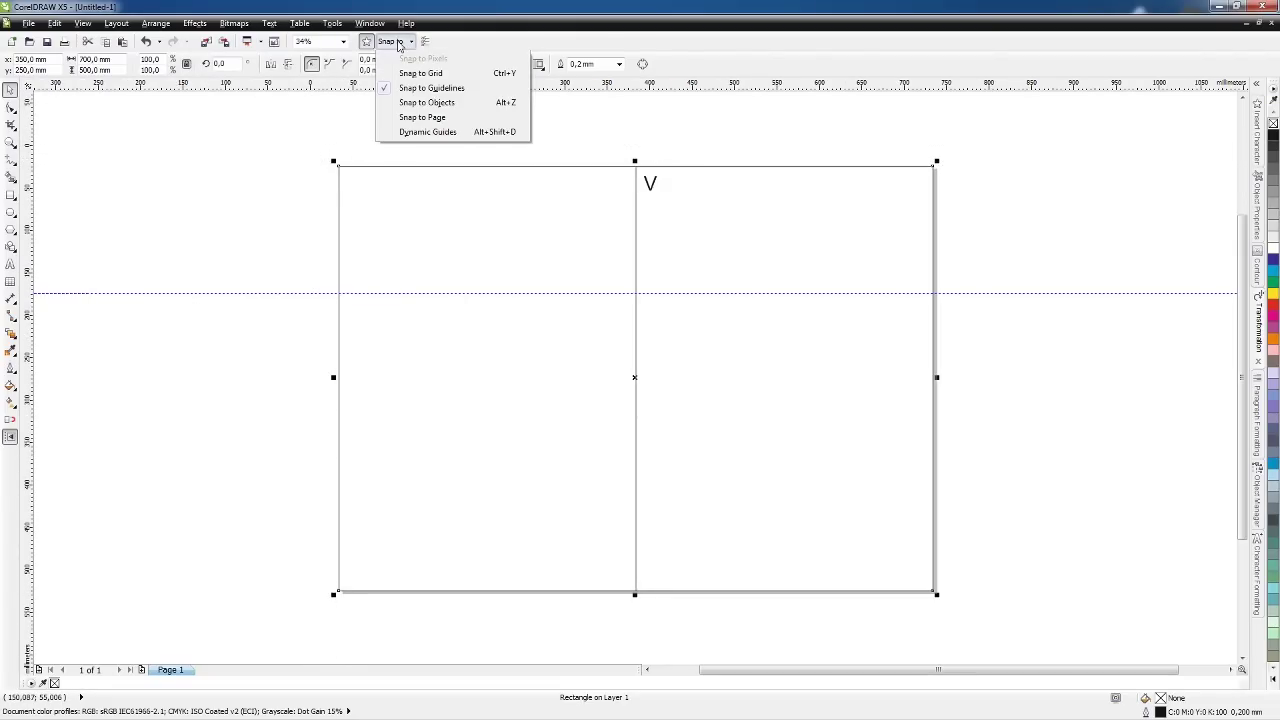
click(440, 102)
click(330, 195)
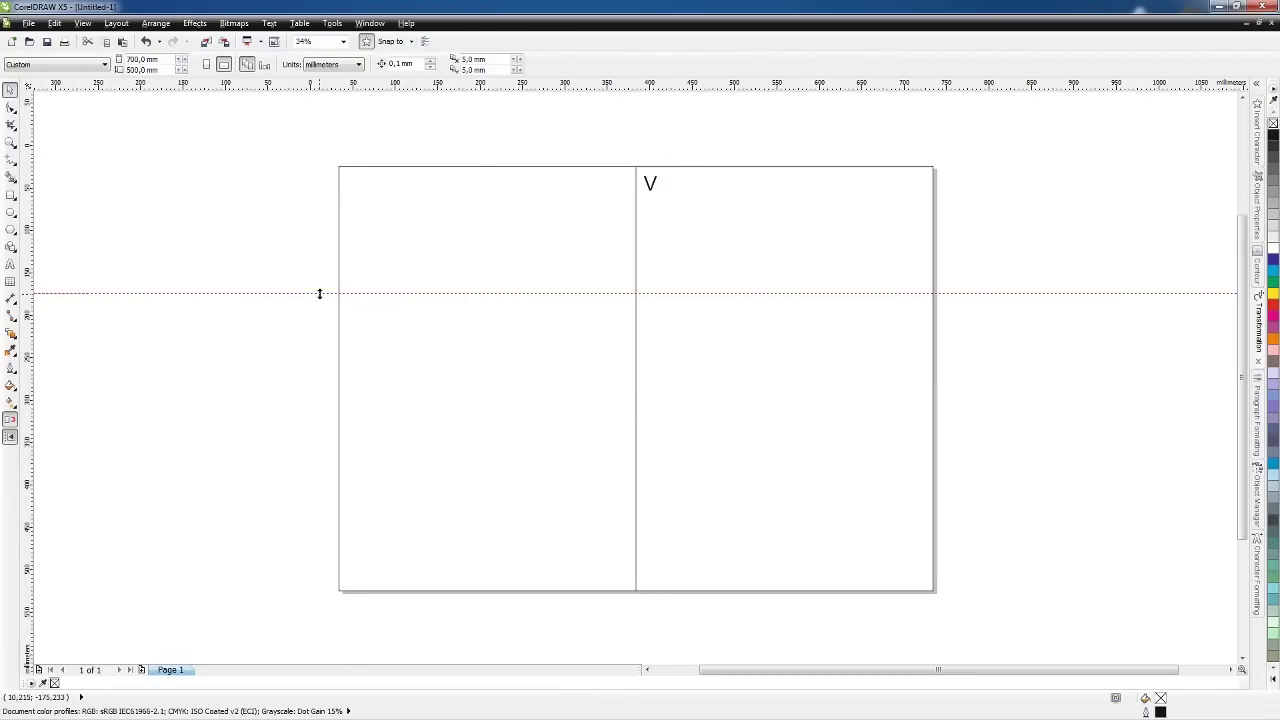
- Set the horizontal guideline's vertical position to 0 mm
click(320, 293)
double_click(31, 70)
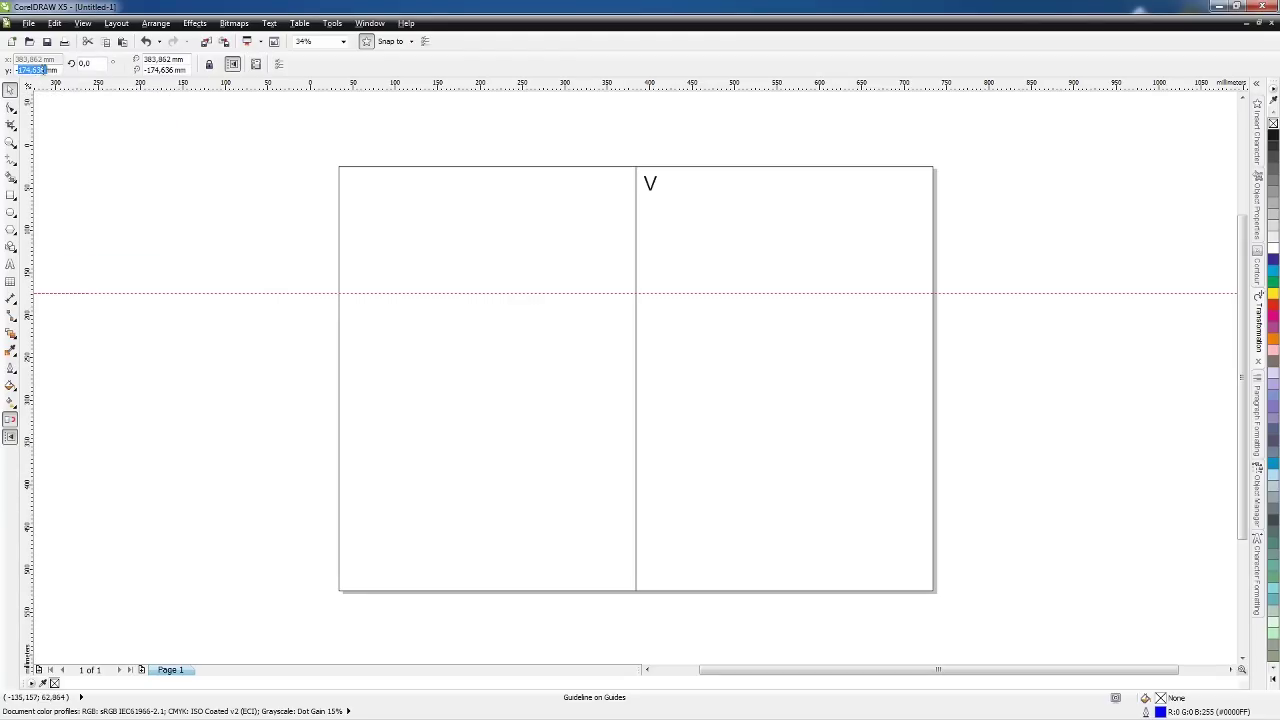
text(0)
key(Return)
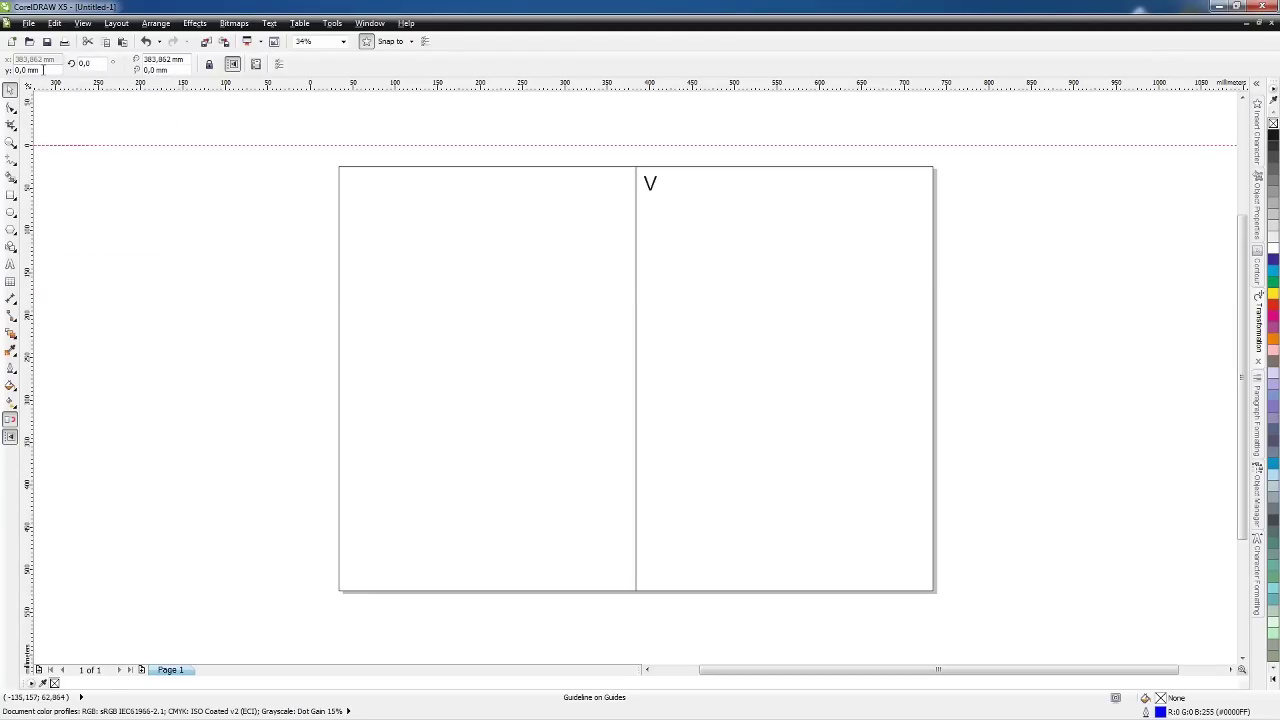
click(100, 153)
- Place the ruler origin on the page's upper-left corner and set the horizontal guideline's vertical position to -350 mm
drag(29, 88, 339, 167)
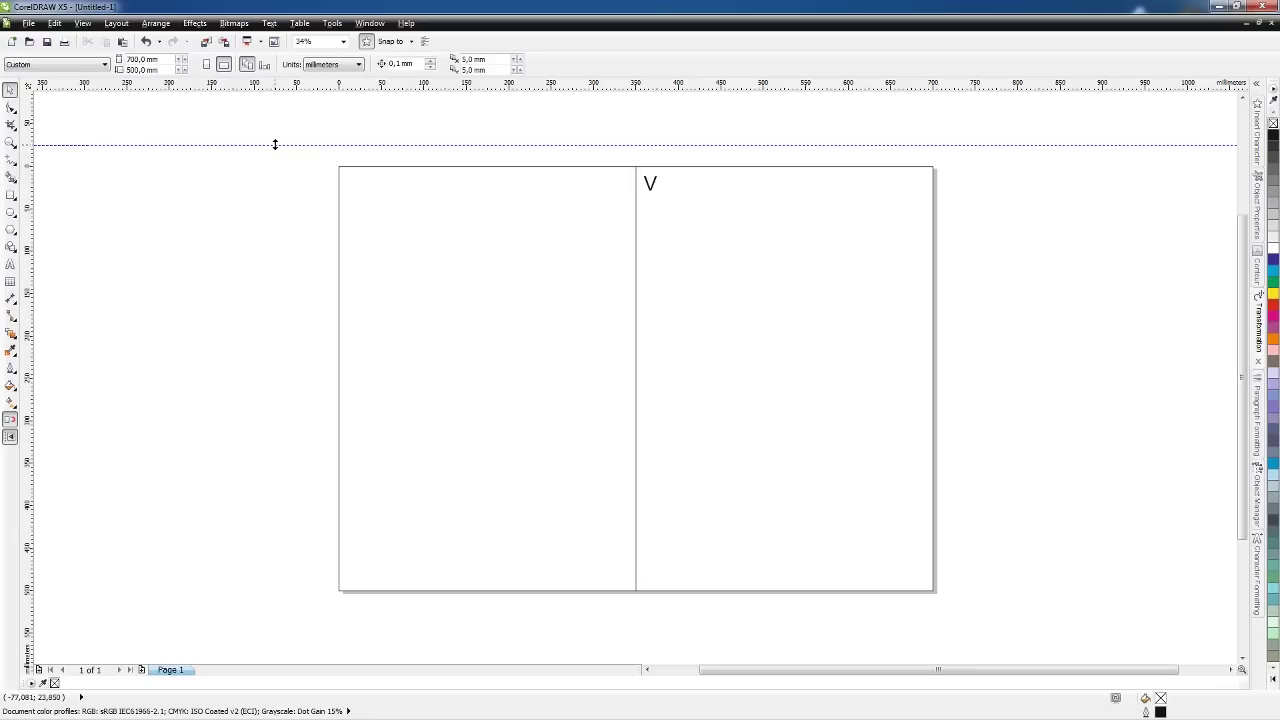
click(274, 145)
double_click(29, 70)
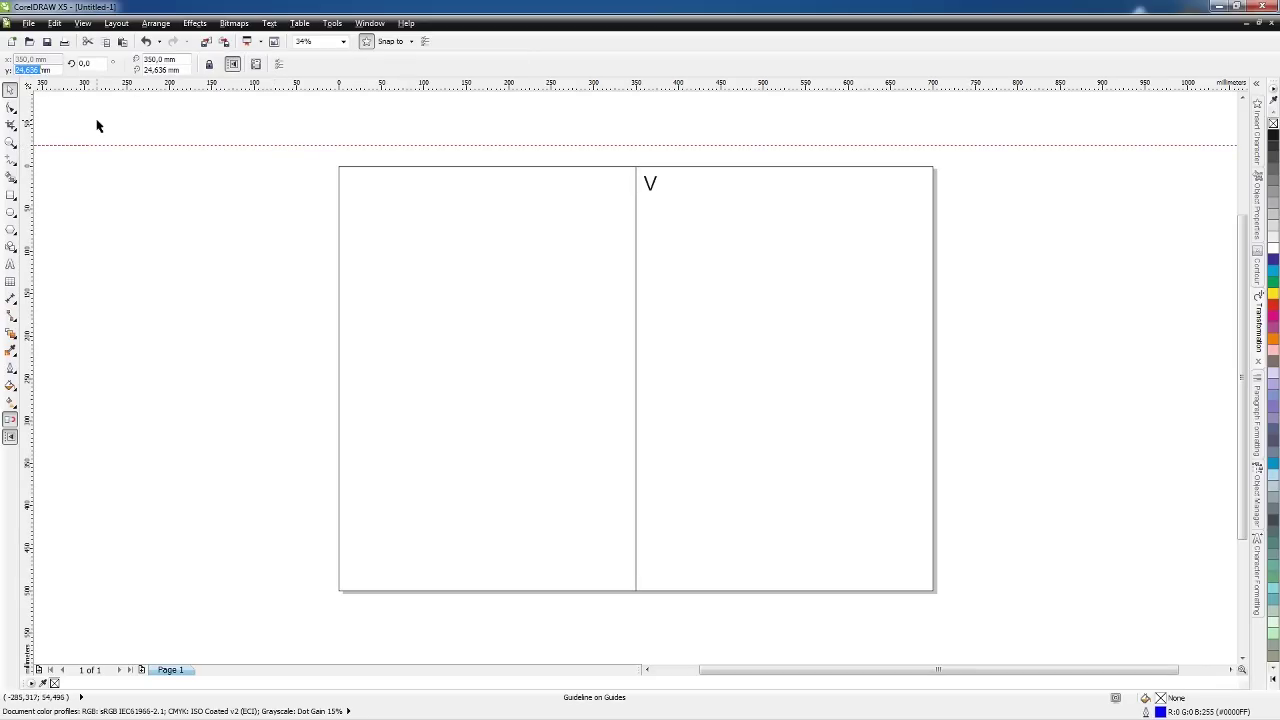
key(BackSpace)
key(Return)
click(190, 300)
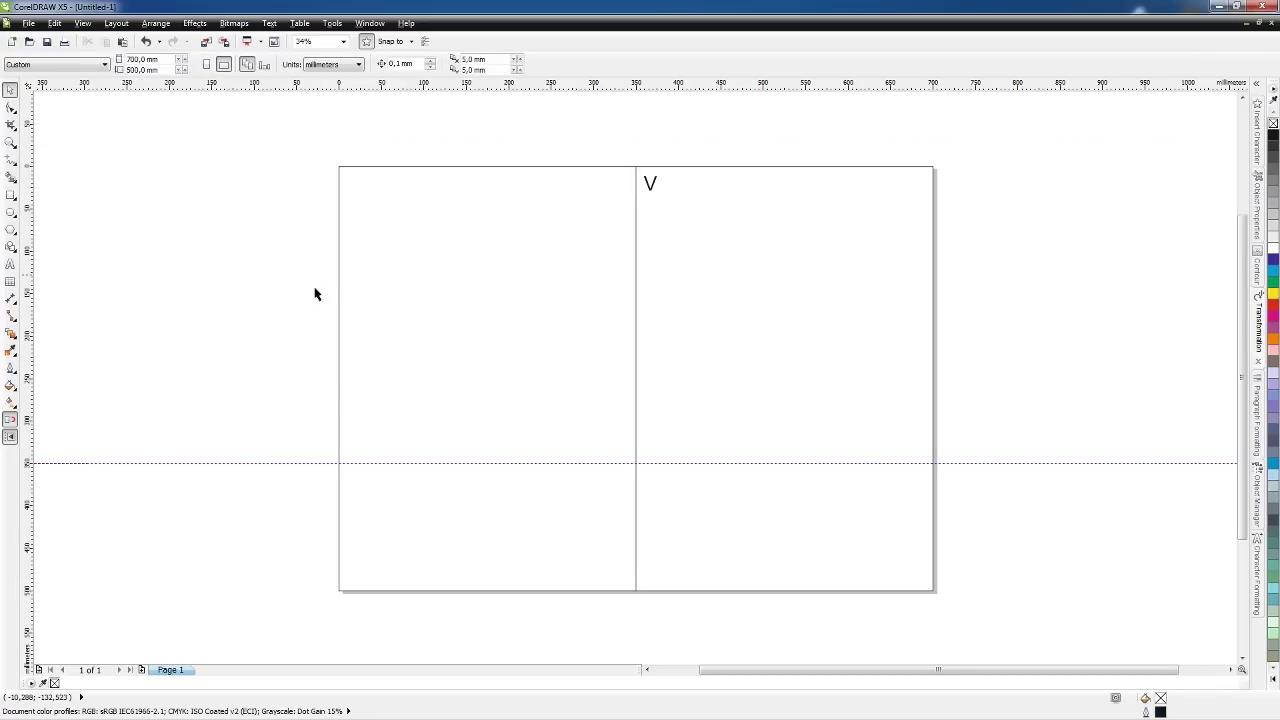
- Draw a 700 mm horizontal line along the guideline from the page's left edge to its right edge
key(ctrl+a)
key(Escape)
click(10, 160)
click(342, 463)
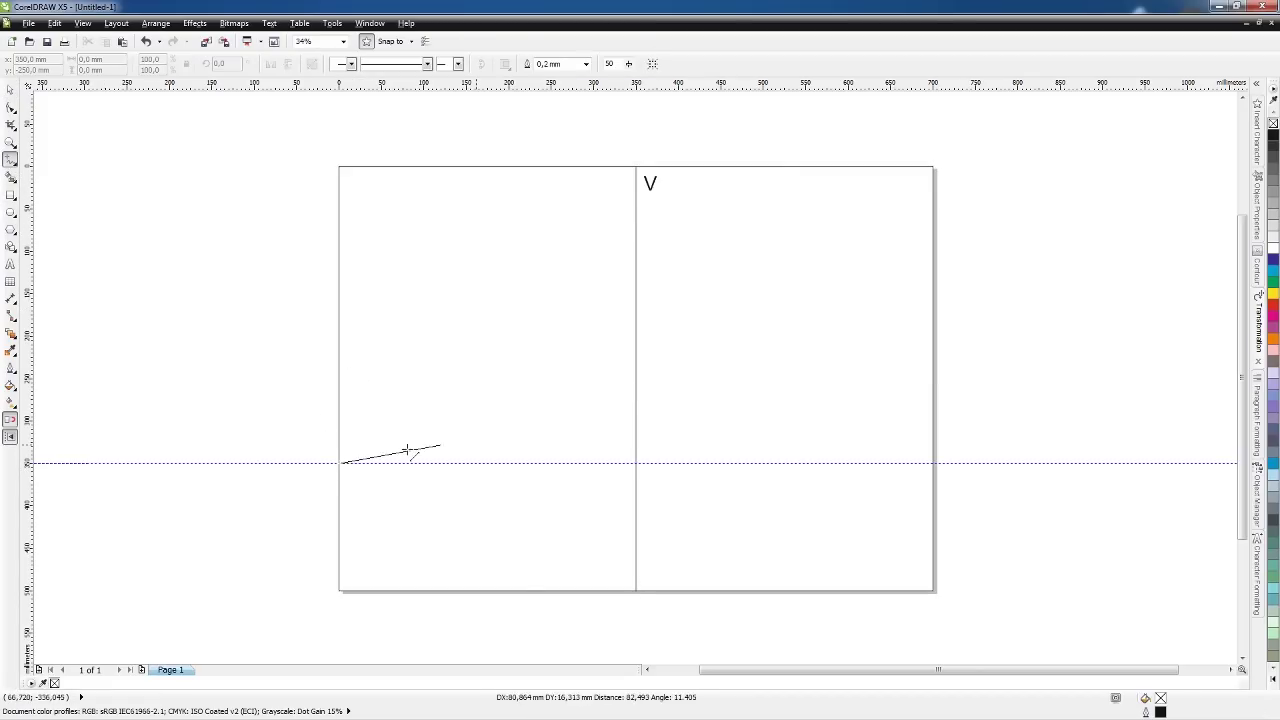
click(938, 463)
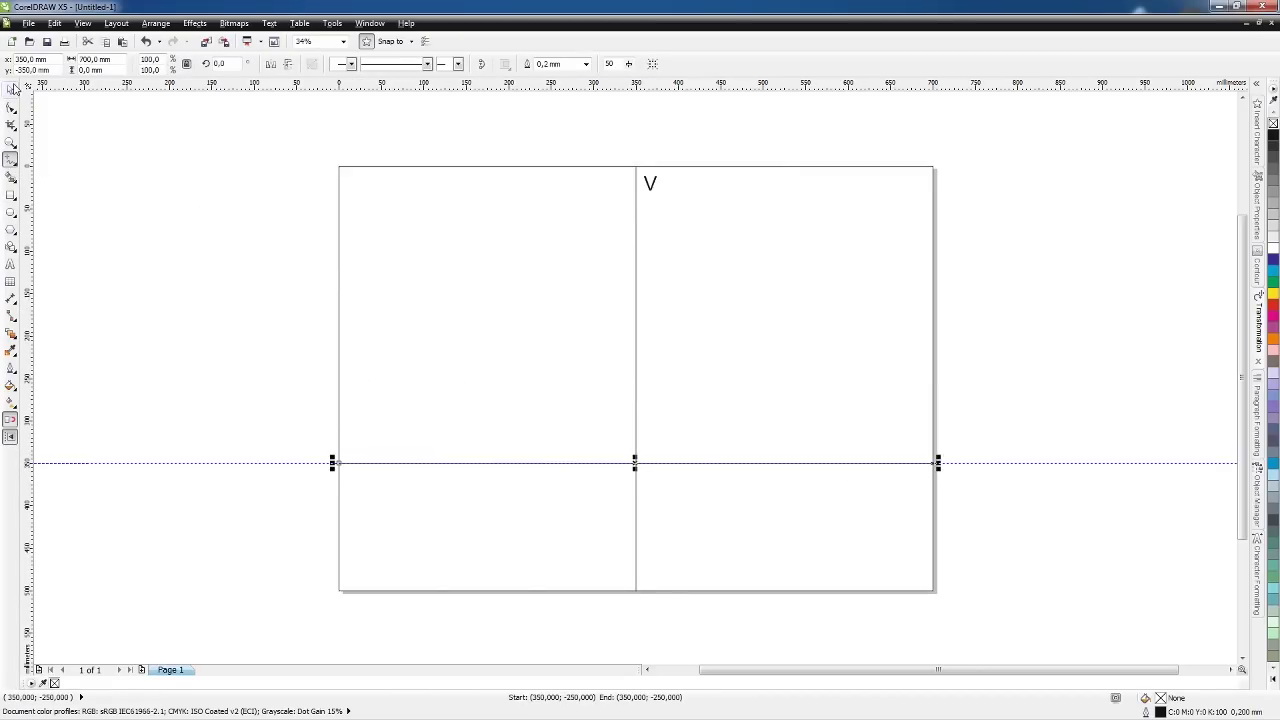
click(13, 88)
- Delete the horizontal guideline, keeping the line drawn over it
click(327, 400)
click(312, 461)
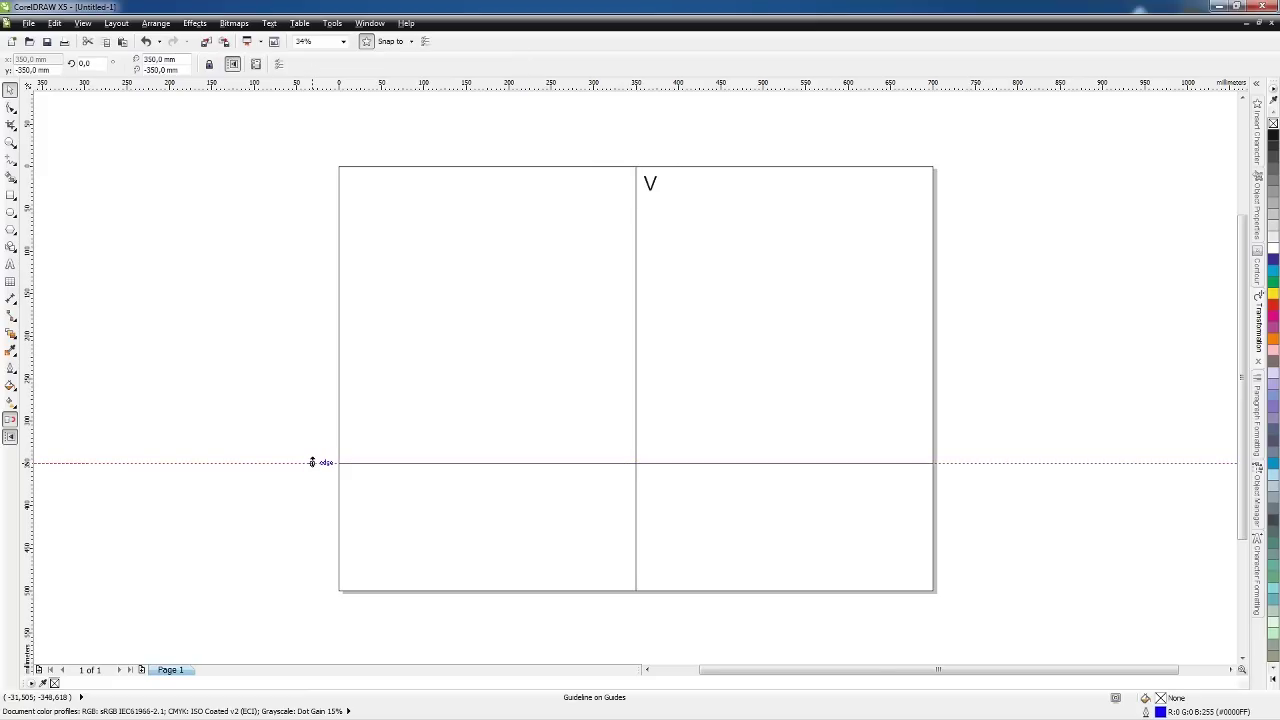
key(Delete)
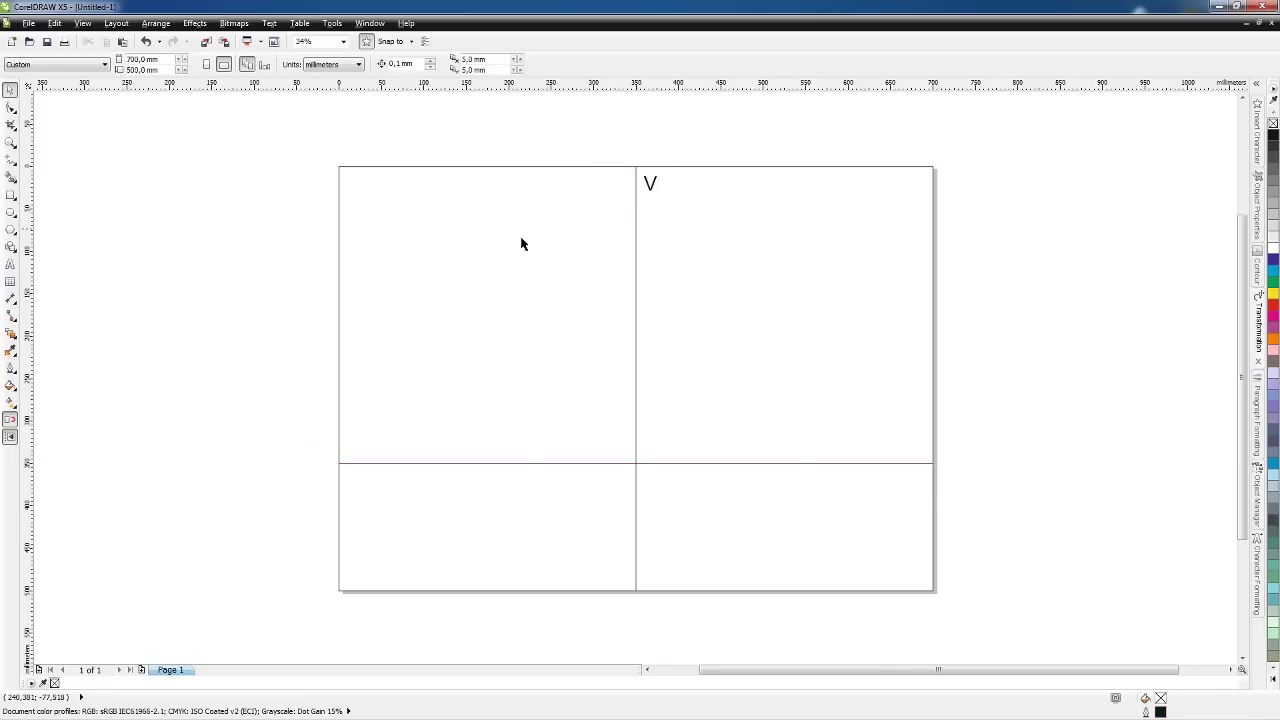
- Copy the V label down to just above the intersection of the vertical and horizontal lines and change its text to O
drag(656, 182, 650, 444)
click(202, 292)
double_click(651, 446)
key(BackSpace)
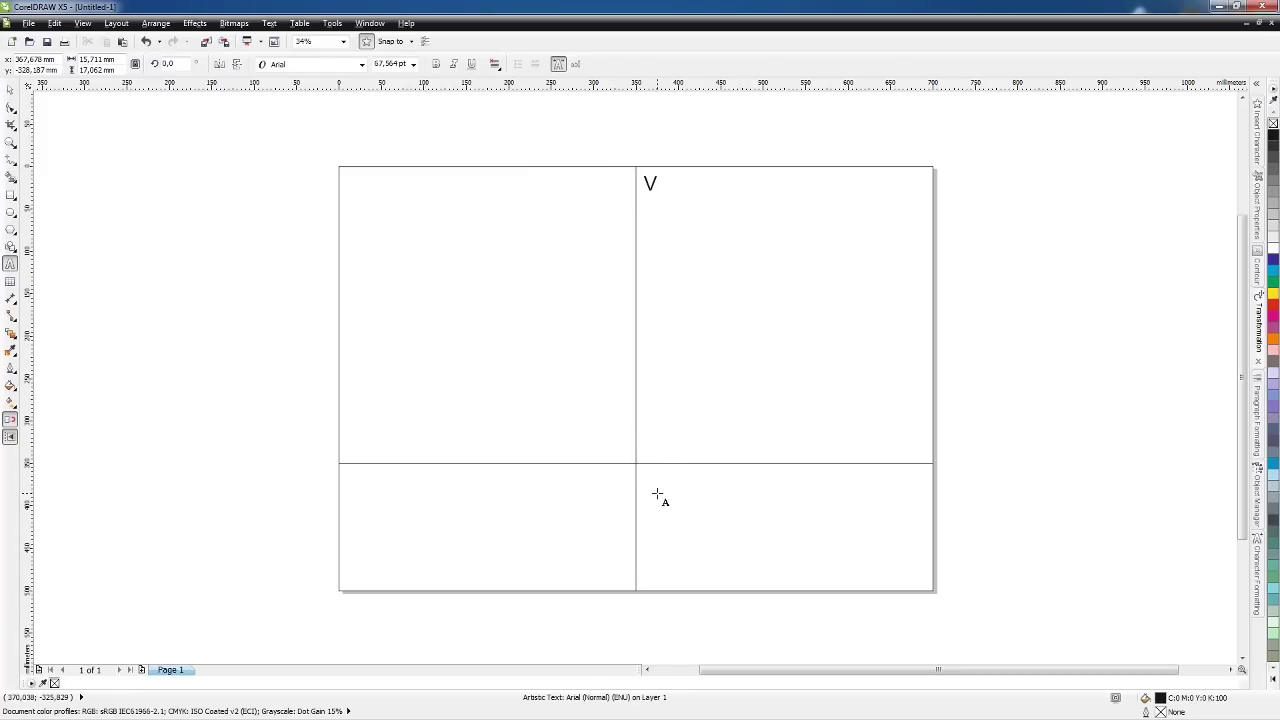
text(Or)
key(BackSpace)
key(BackSpace)
text(O)
key(Escape)
click(10, 89)
click(186, 191)
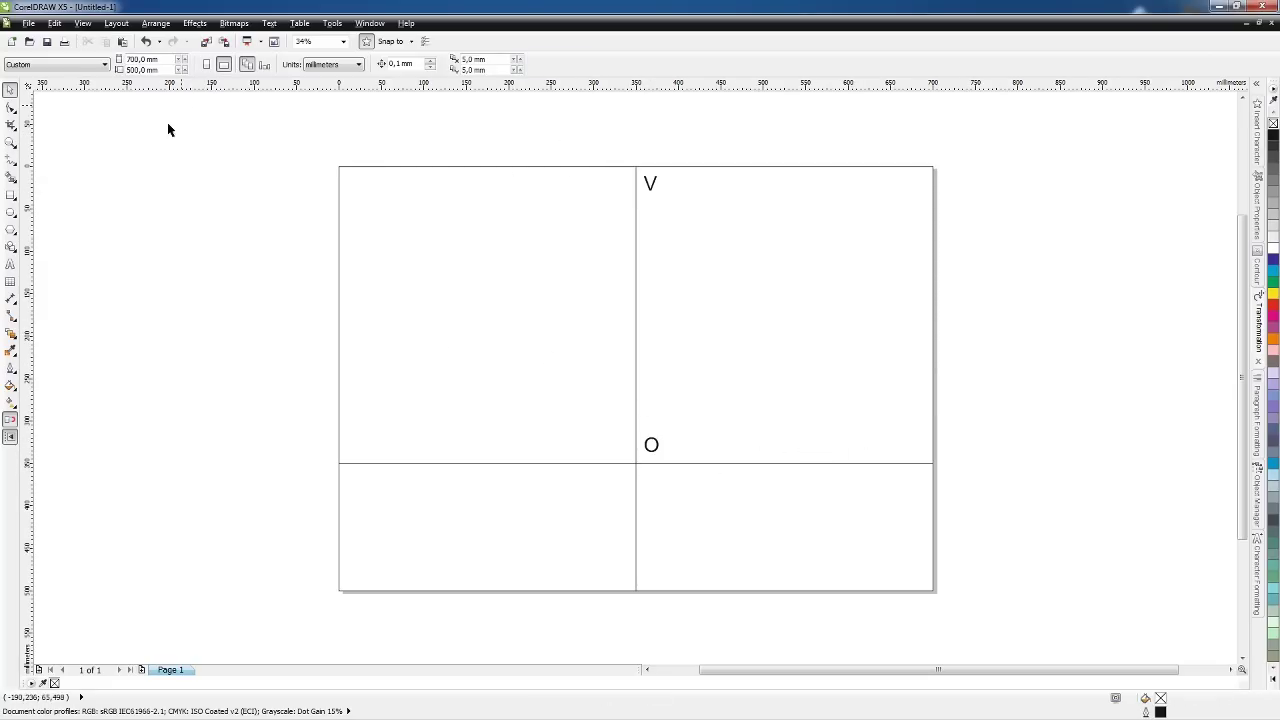
- Consult the task data in Zadacha_Obelisk_45.cdr, and in Untitled-1 place a horizontal guideline at about -446 mm, below the horizontal line
click(370, 23)
click(400, 245)
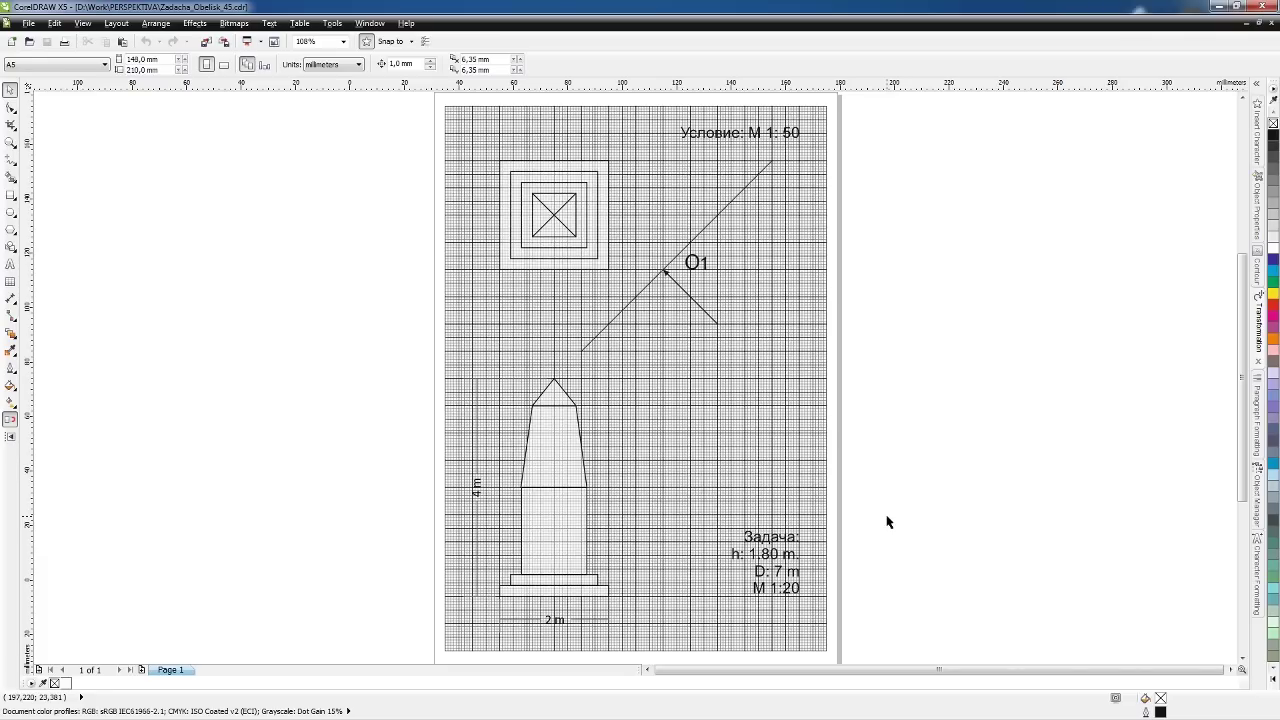
click(369, 23)
click(403, 227)
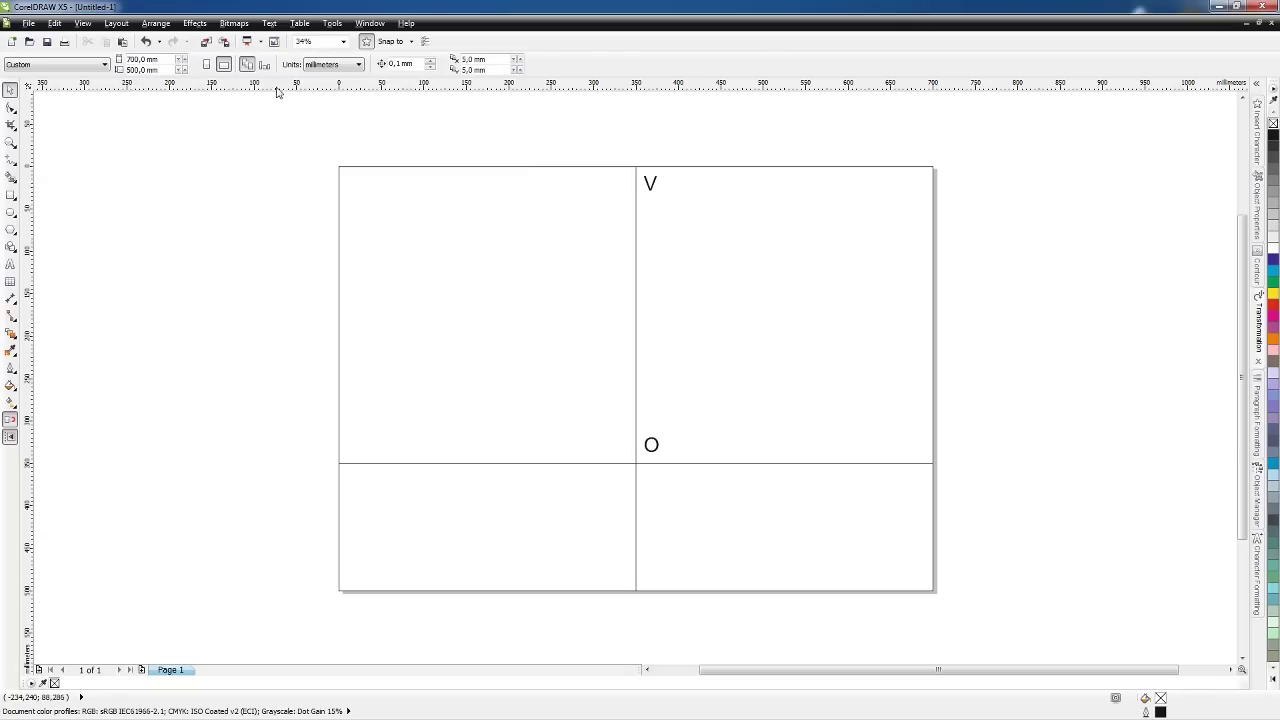
drag(362, 83, 490, 548)
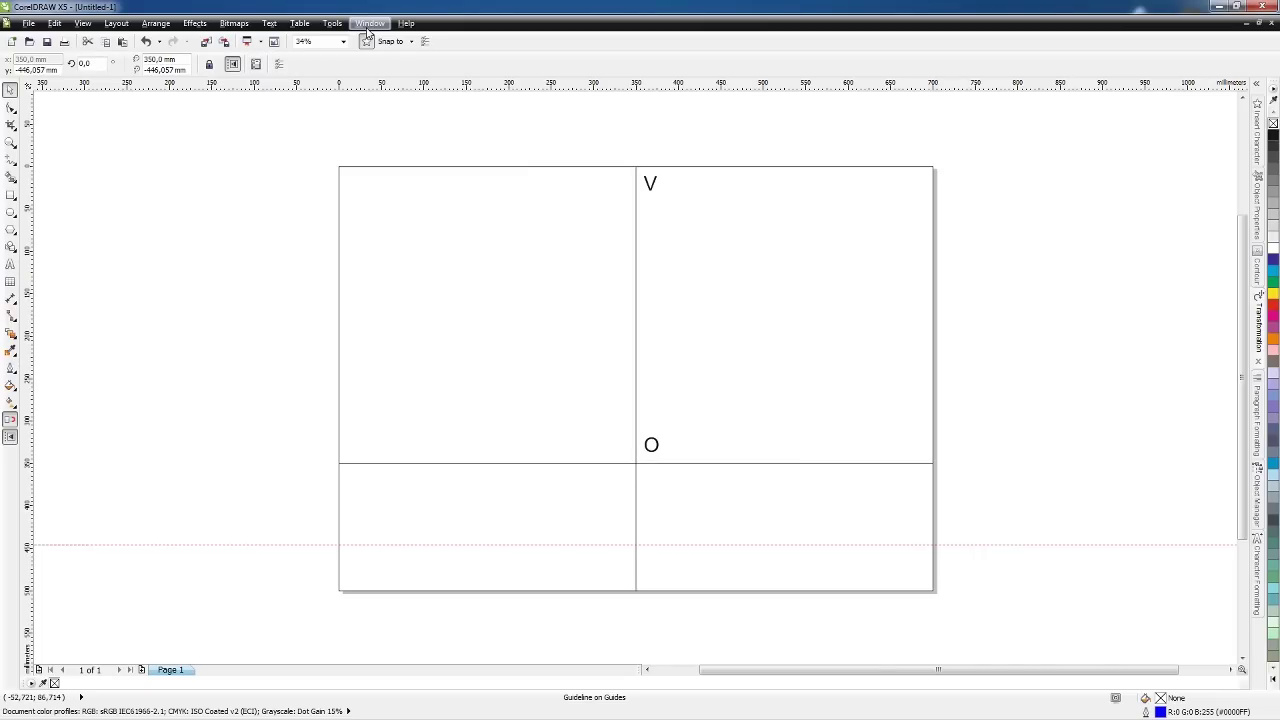
click(1186, 277)
- Copy the O label to the right end of the horizontal line, change its text to H, and shift it slightly inward
click(651, 445)
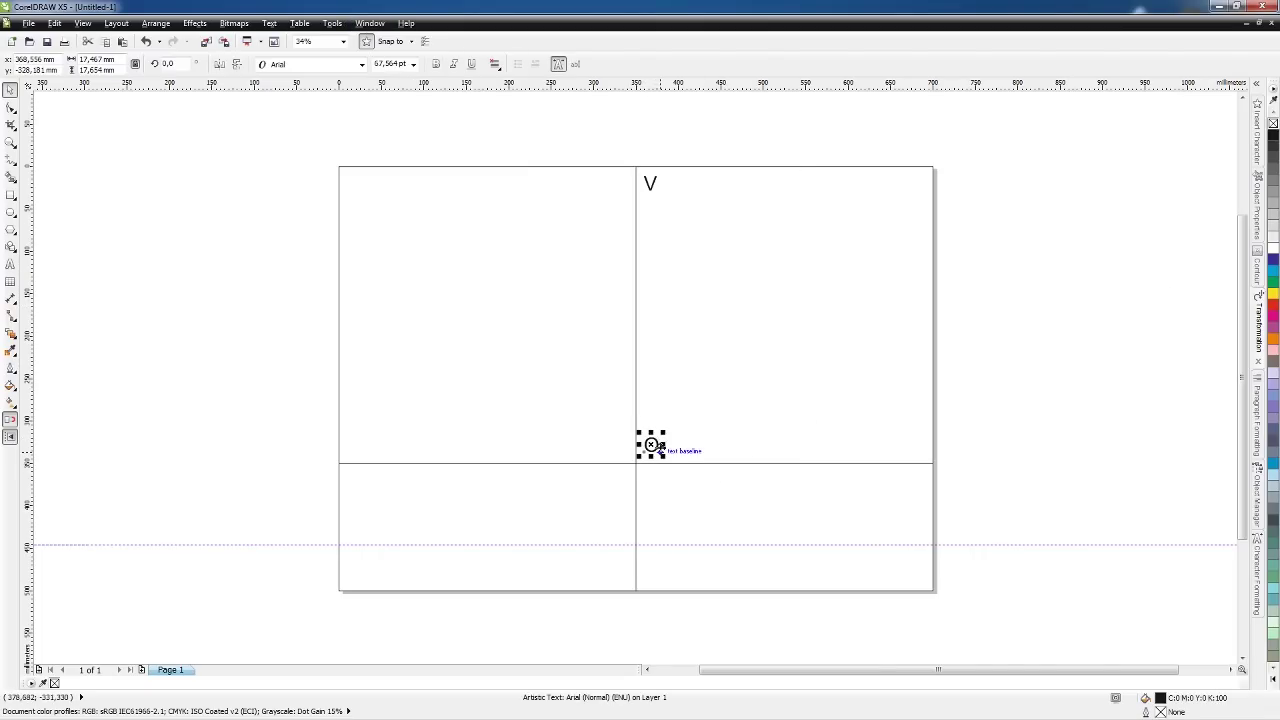
drag(651, 445, 918, 445)
key(F8)
key(BackSpace)
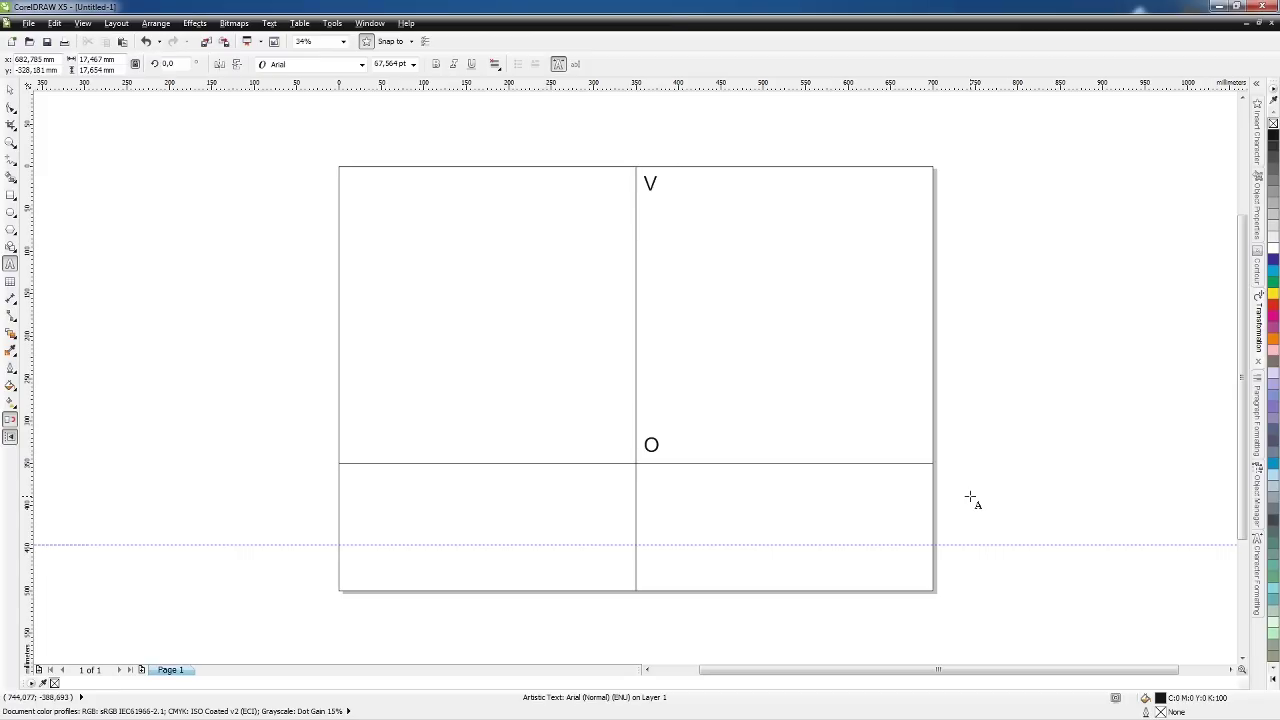
text(H)
click(10, 89)
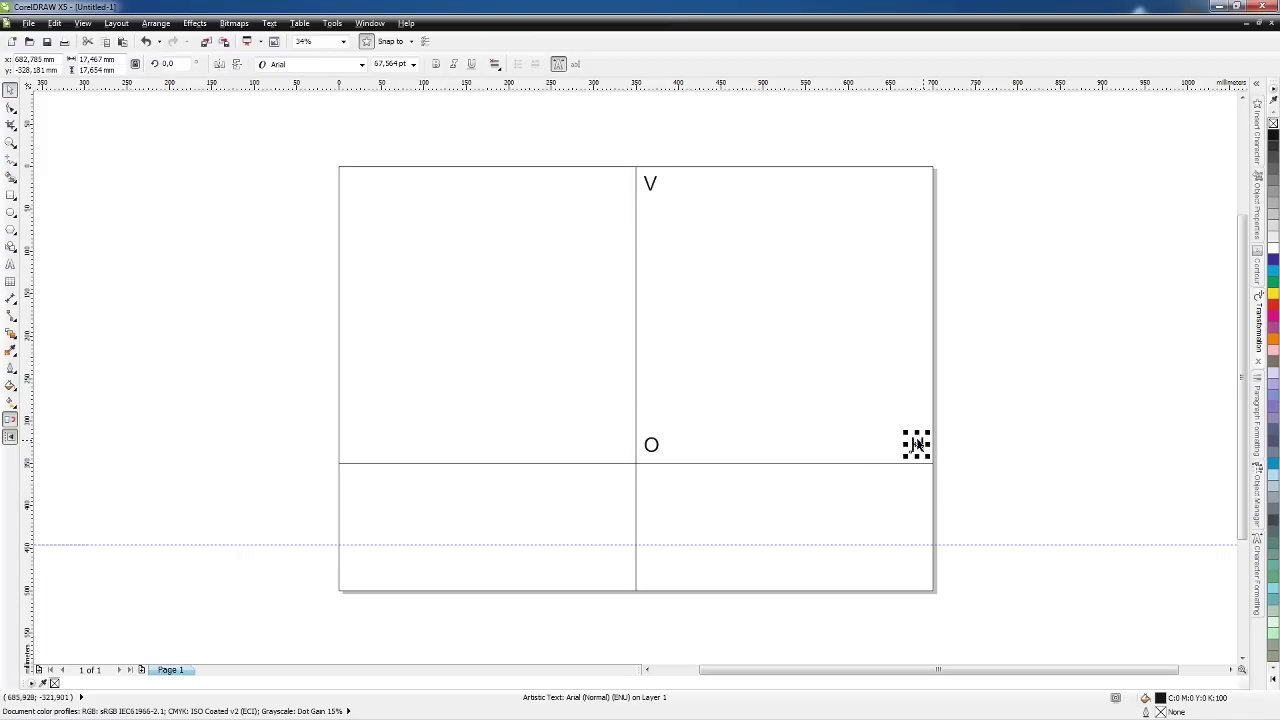
drag(919, 444, 894, 444)
click(1025, 390)
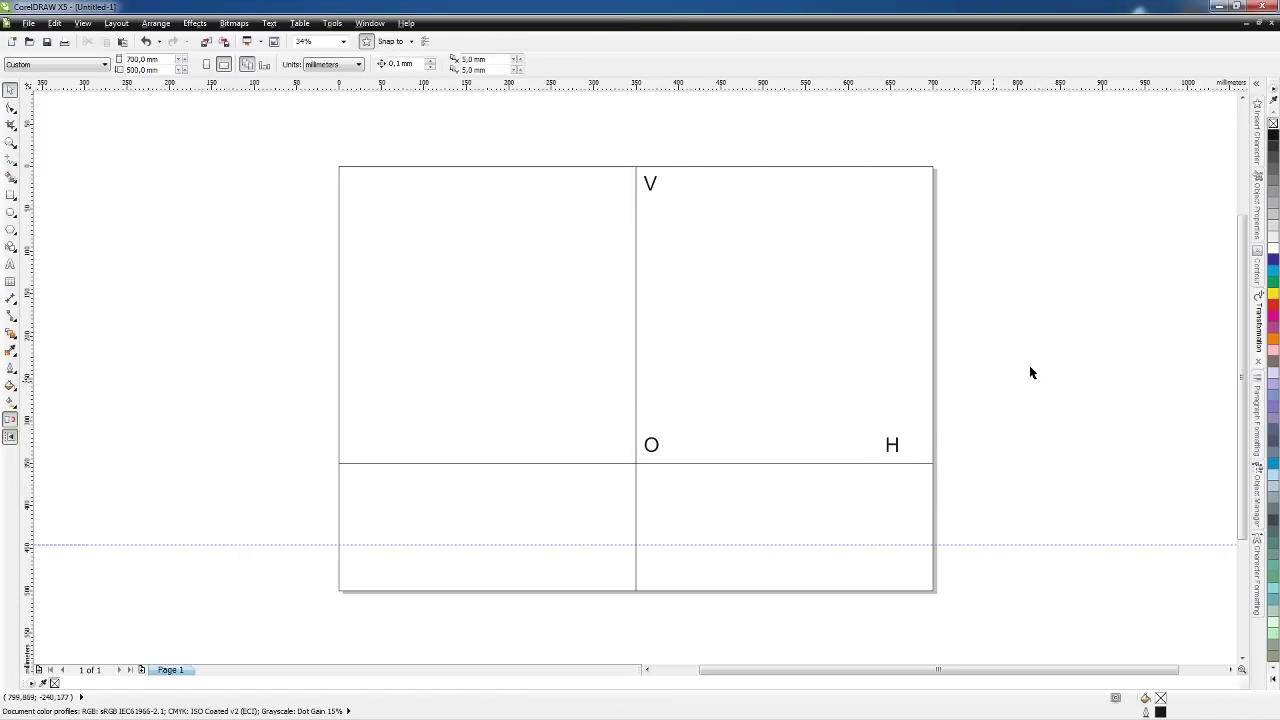
- Place the ruler origin on the intersection at O and set the horizontal guideline's vertical position to -90 mm
click(1001, 545)
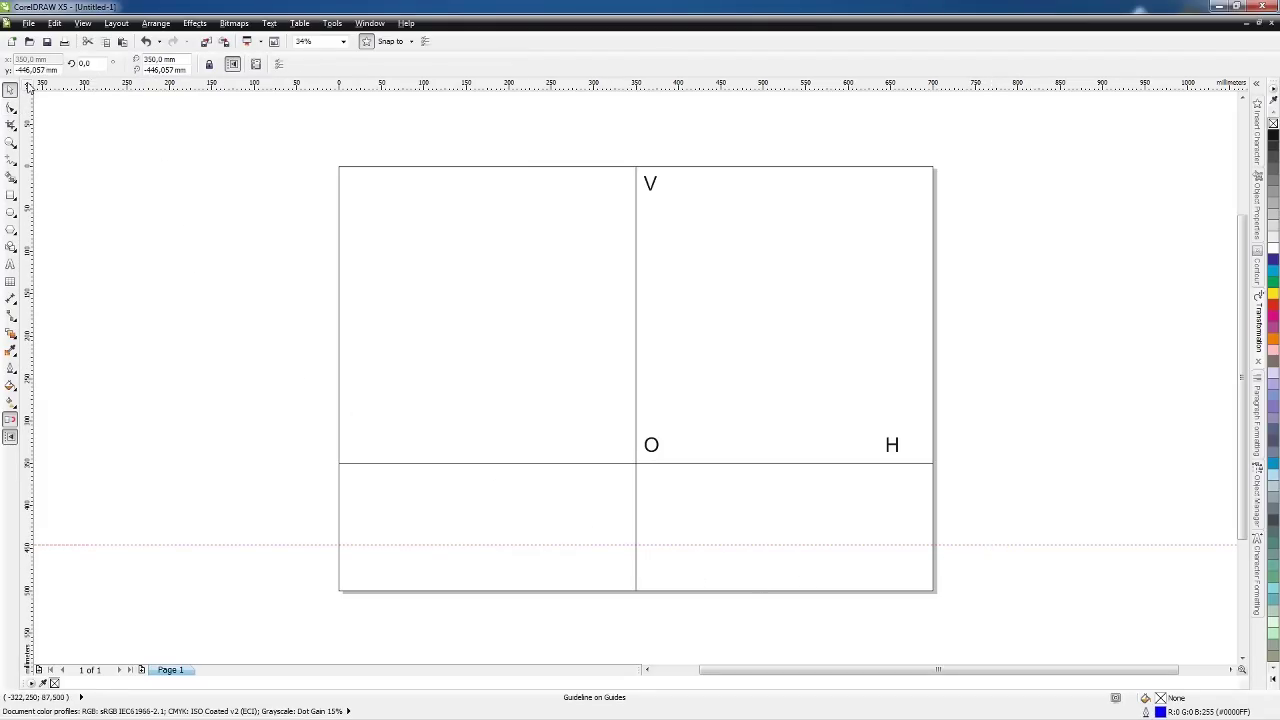
drag(28, 88, 636, 464)
click(609, 545)
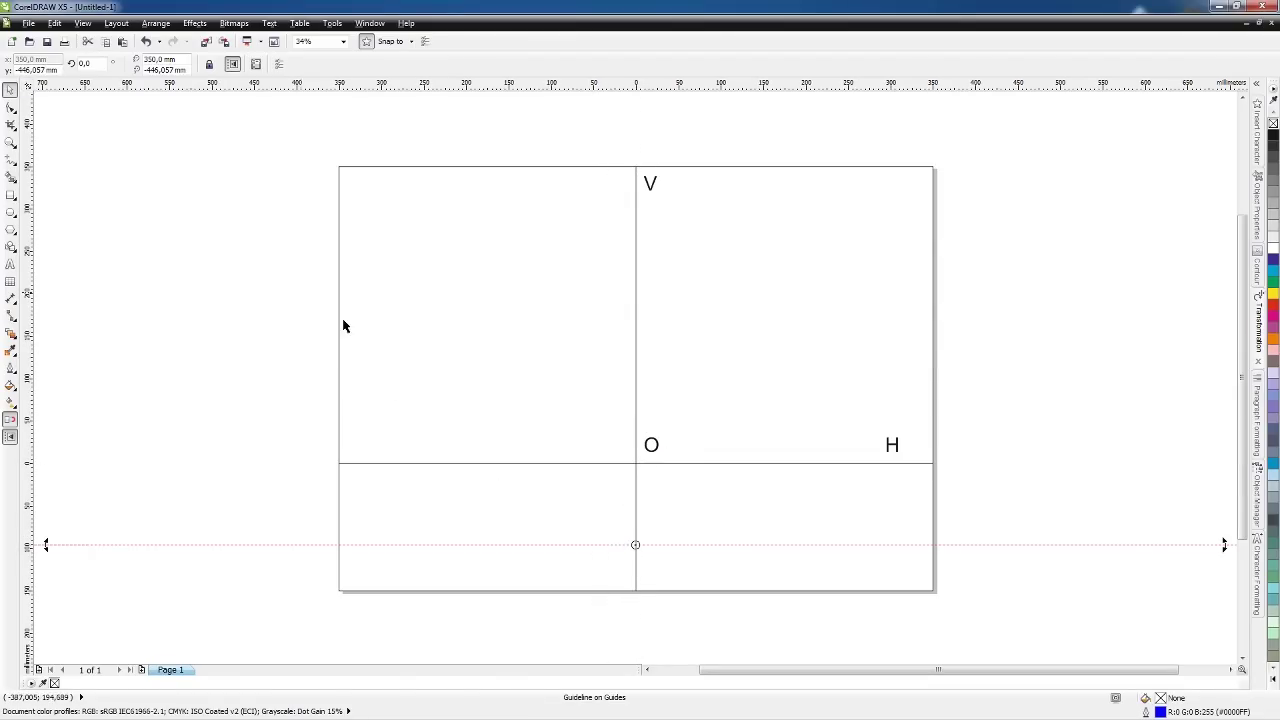
click(169, 154)
click(283, 544)
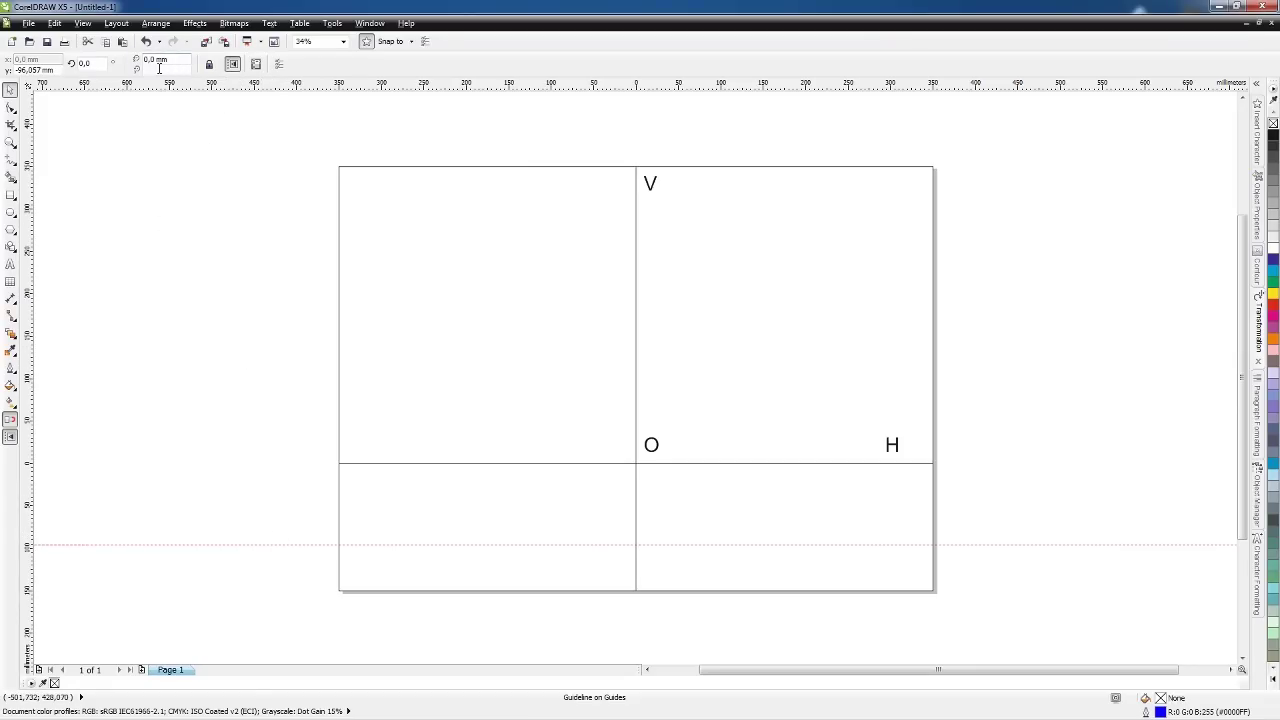
double_click(30, 70)
text(-90)
key(Return)
key(Escape)
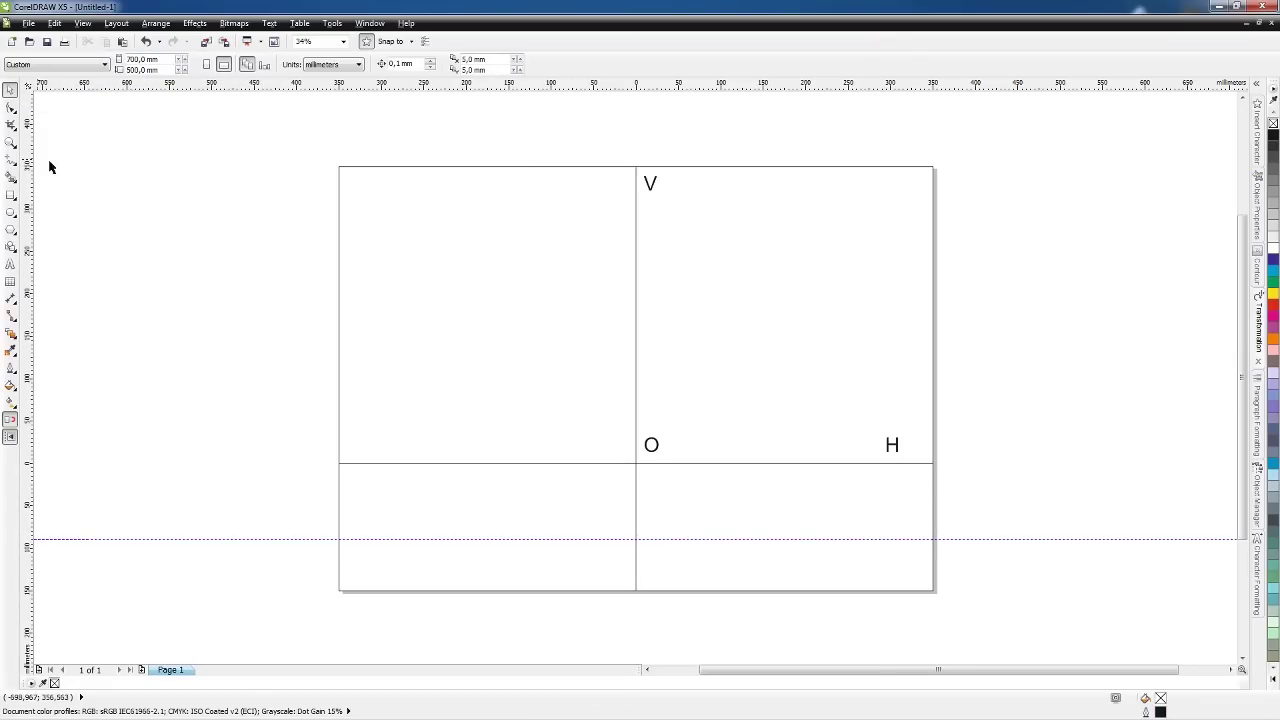
- Draw a 700 mm horizontal line along the -90 mm guideline from the page's left edge to its right edge
click(11, 159)
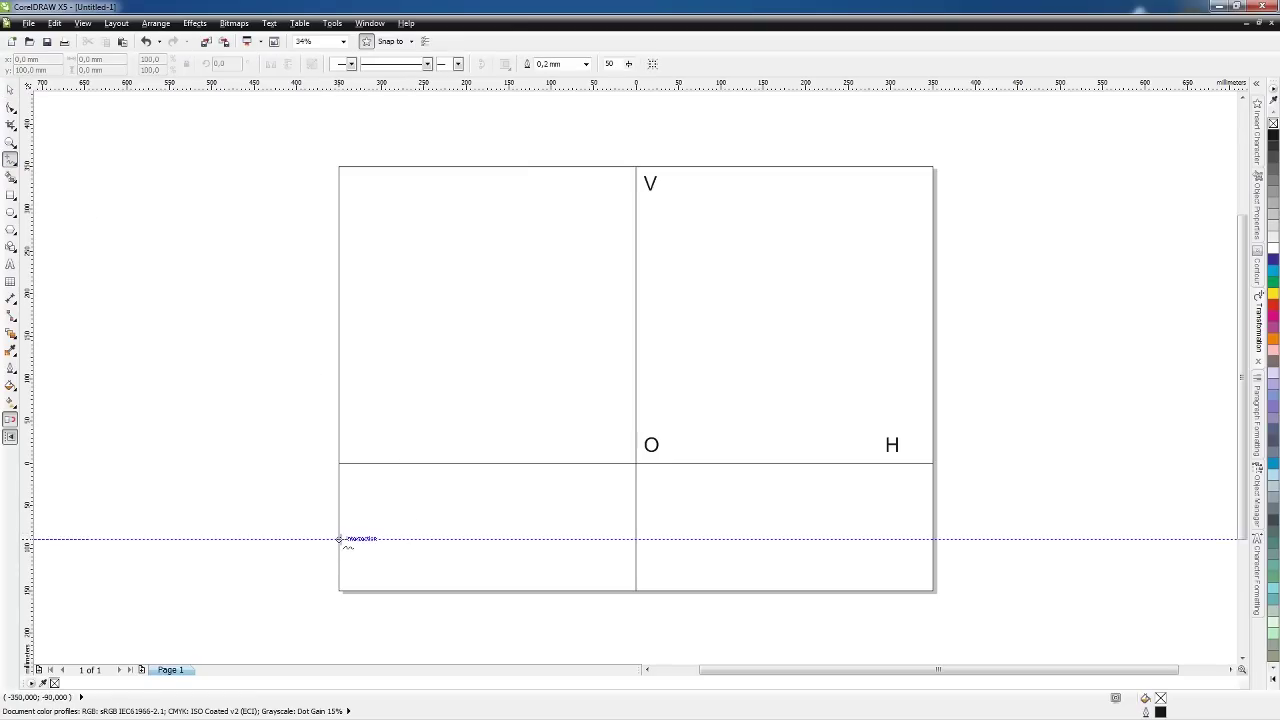
click(338, 539)
click(933, 539)
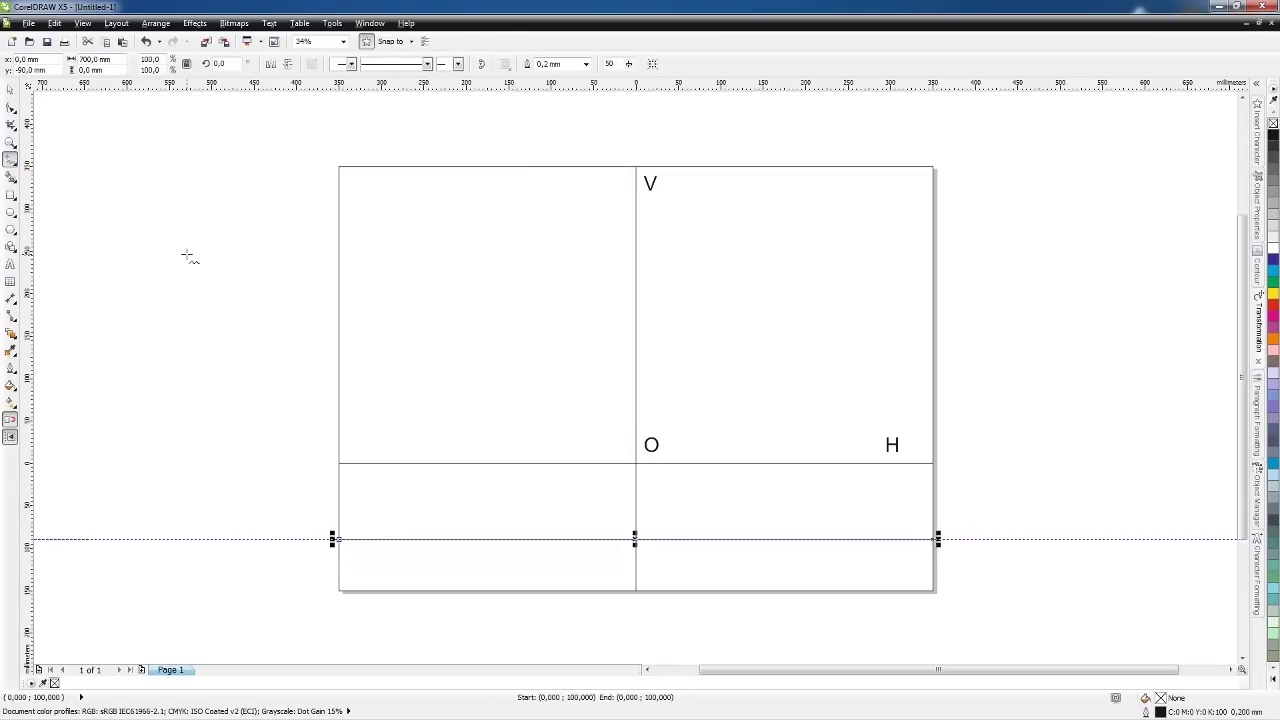
click(10, 89)
click(1035, 358)
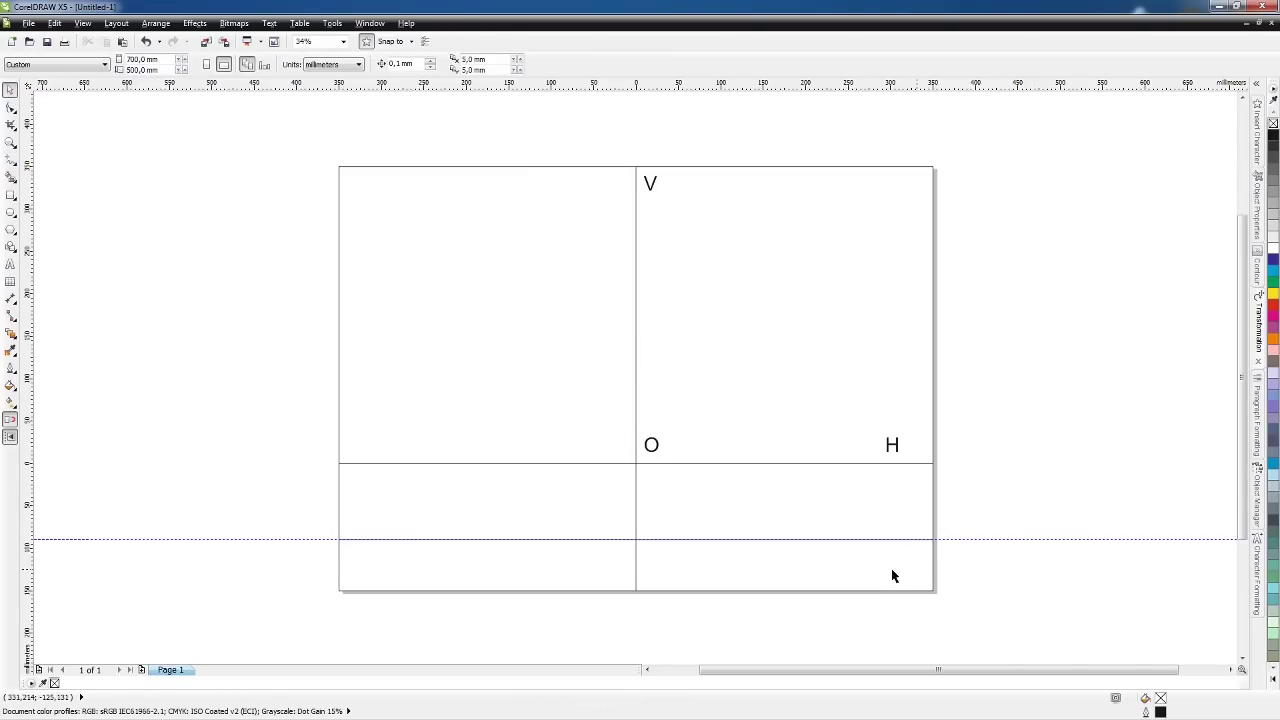
- Delete the -90 mm guideline, keeping the line drawn over it, and check that line by selecting it
click(940, 539)
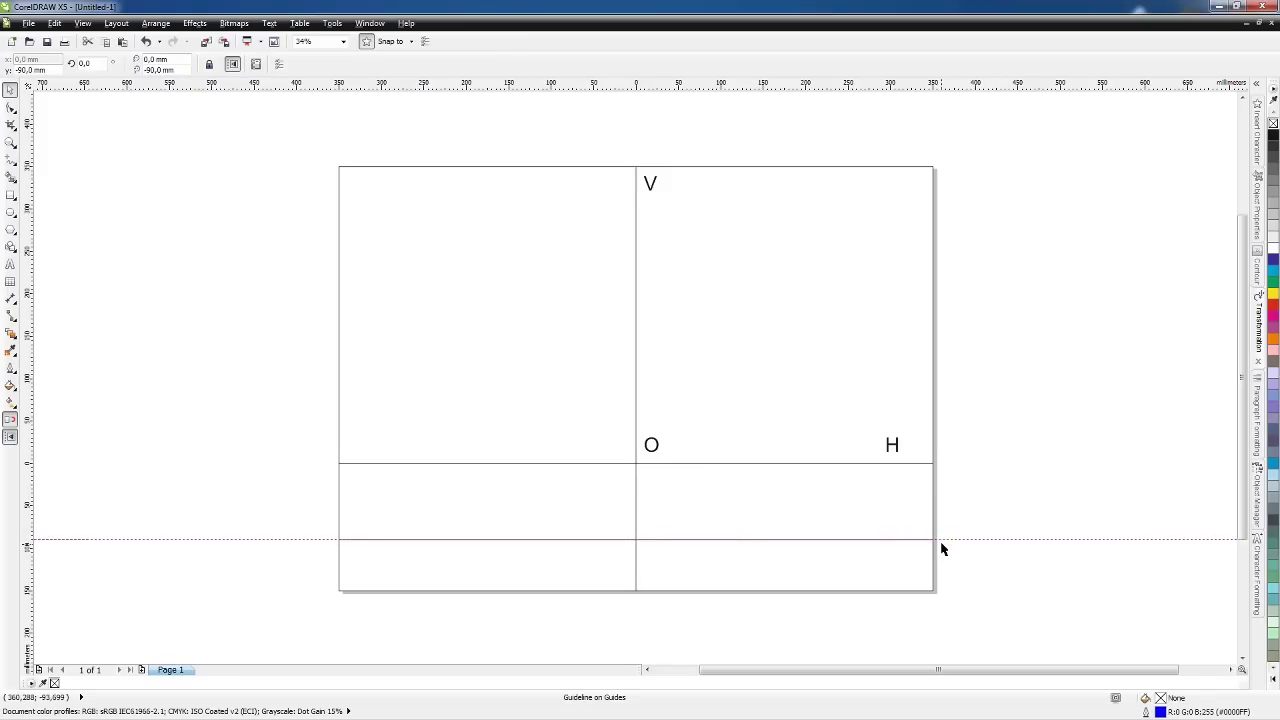
click(814, 529)
click(462, 539)
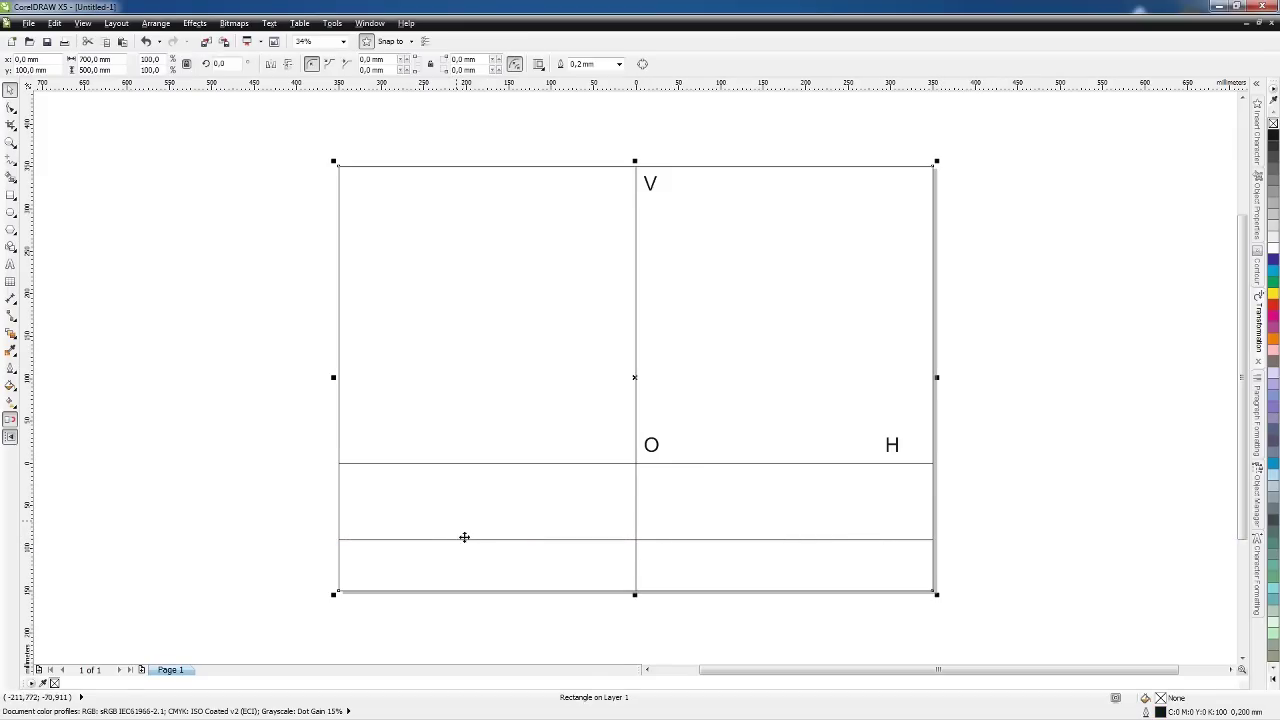
drag(251, 486, 970, 572)
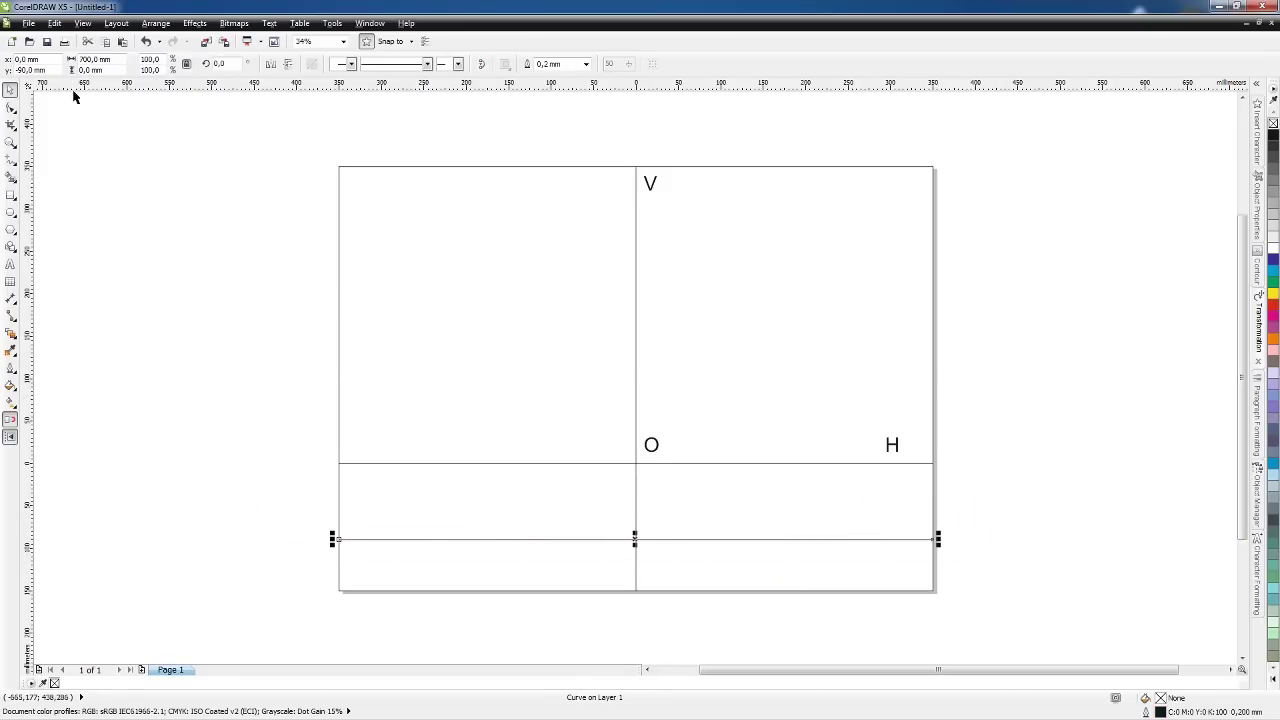
click(289, 271)
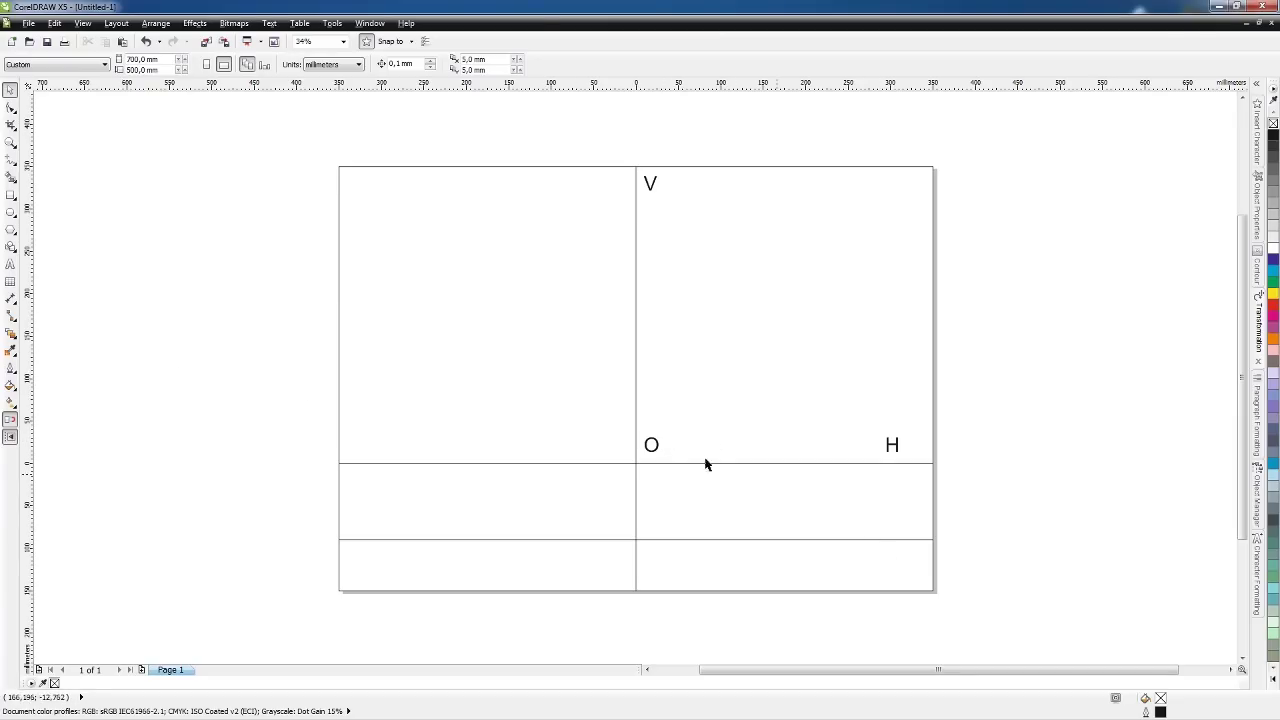
- Copy the H label down to just above the lower horizontal line and change its text to x
drag(899, 445, 897, 527)
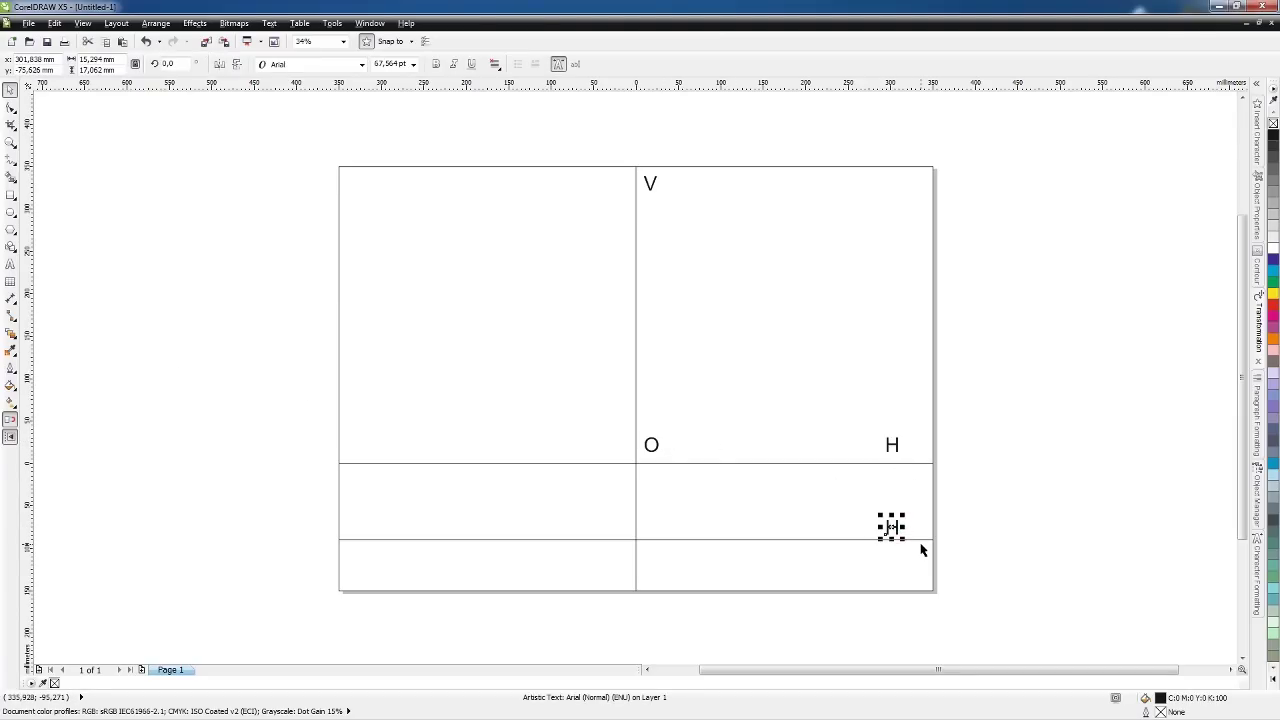
key(F8)
text(I)
text(x)
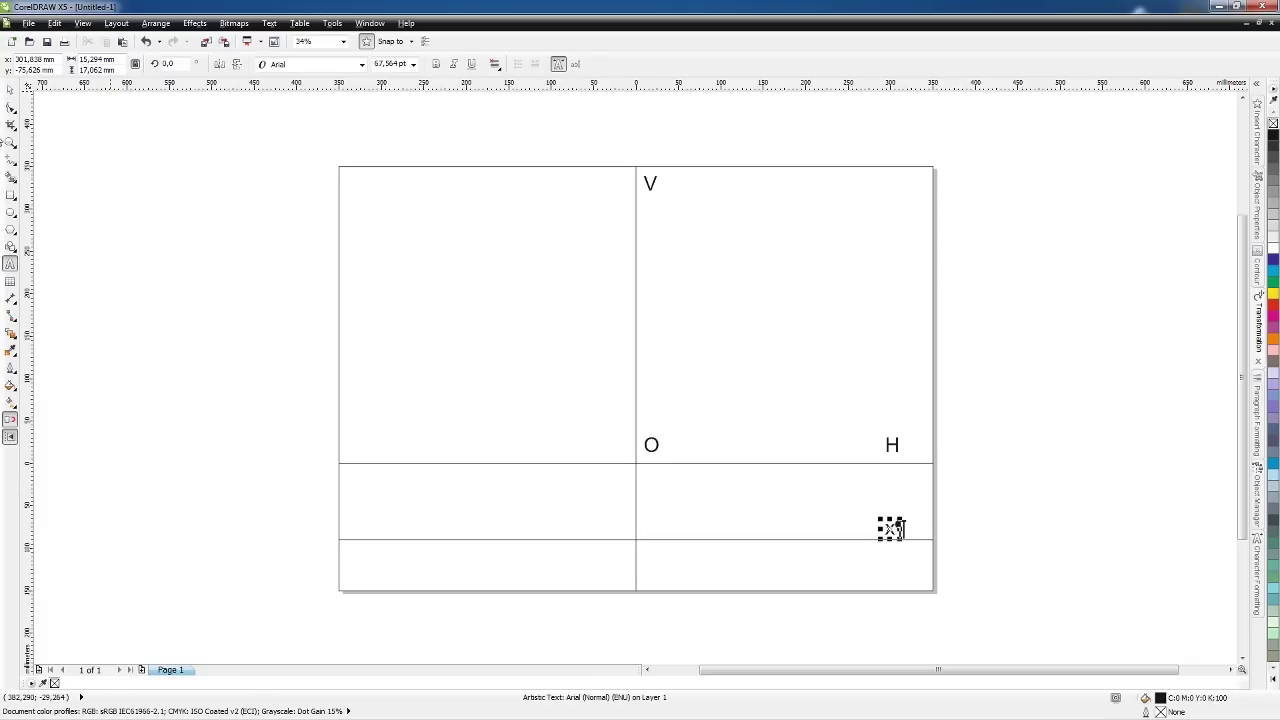
click(11, 90)
- Examine the plan and picture-plane line in Zadacha_Obelisk_45.cdr again, and return to the Untitled-1 sheet
click(370, 23)
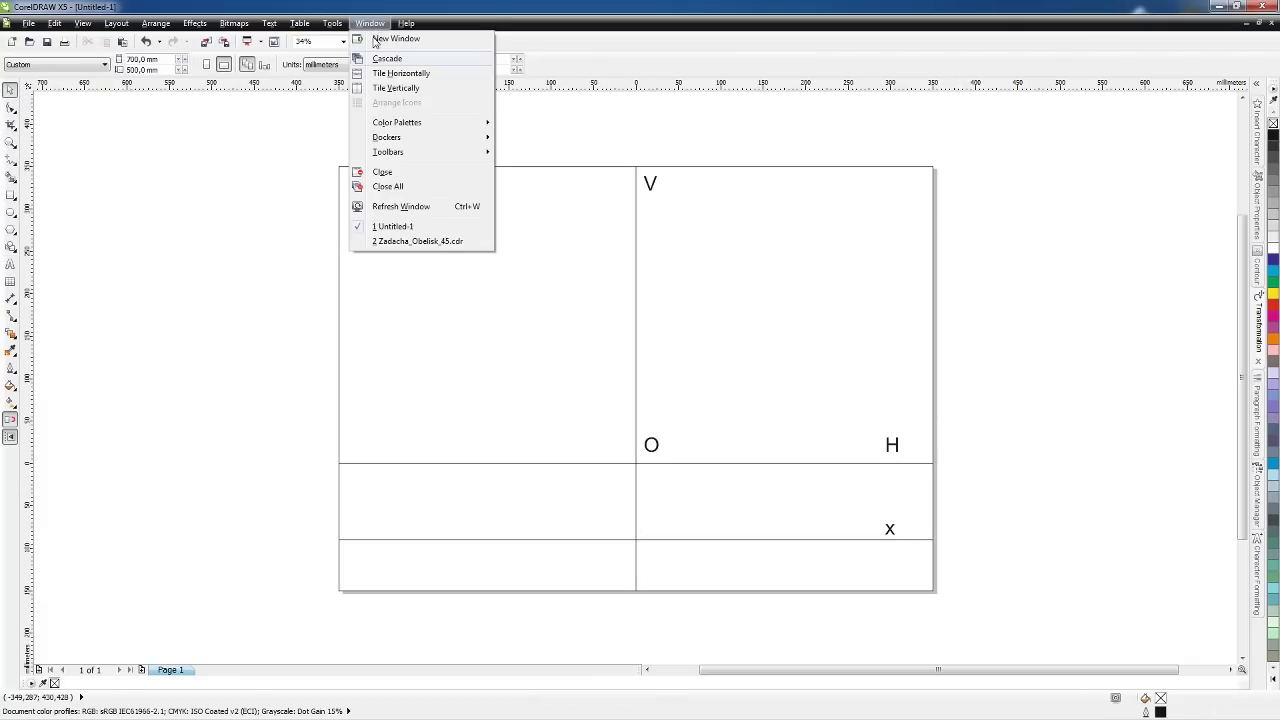
click(417, 241)
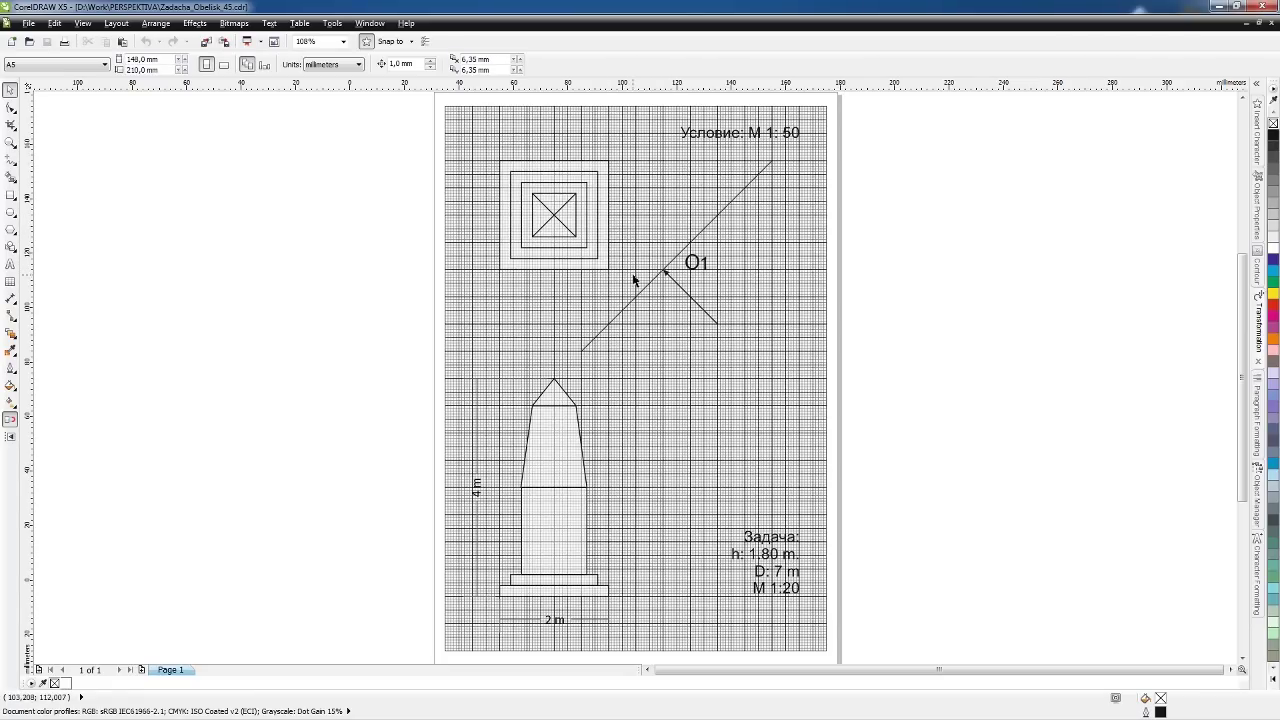
click(369, 22)
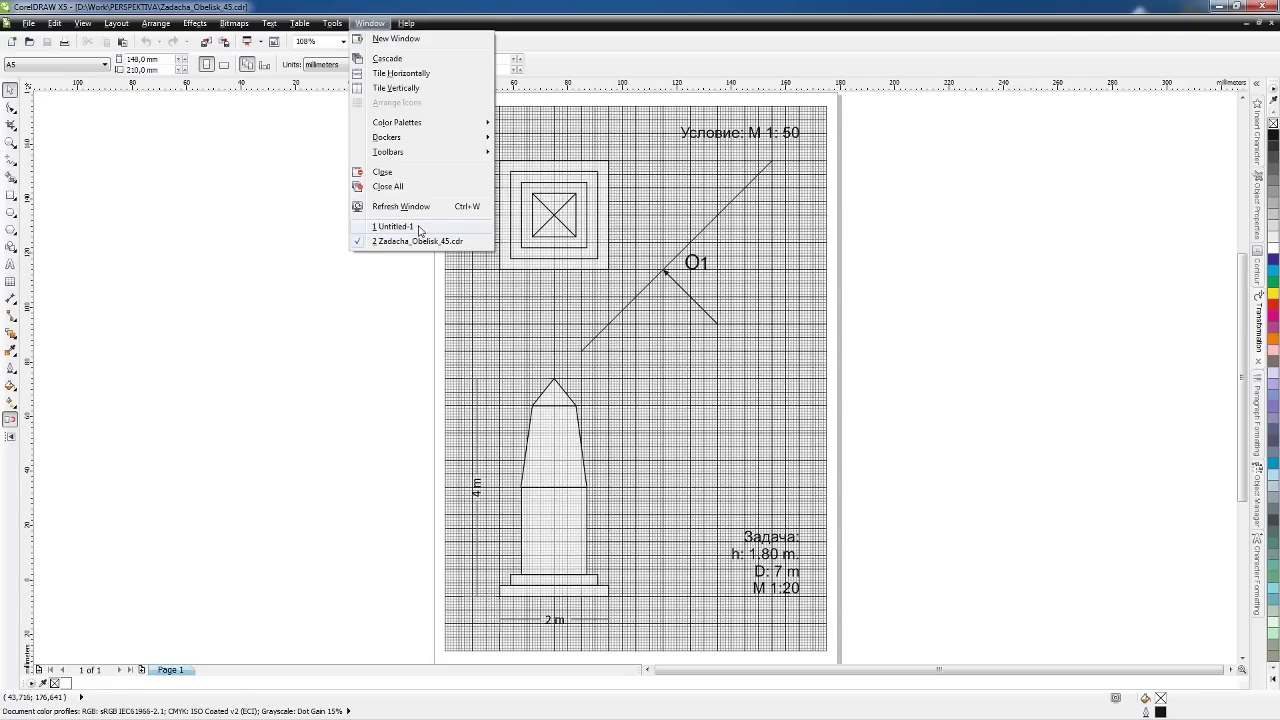
click(408, 228)
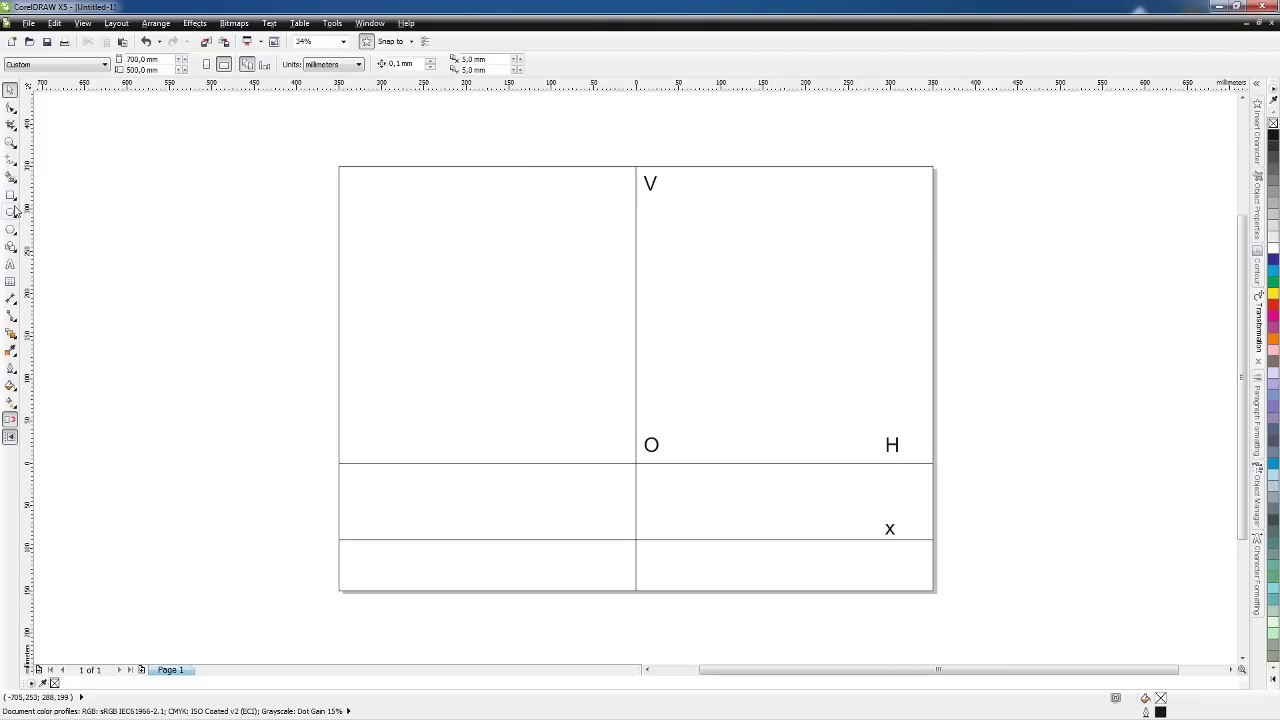
click(11, 158)
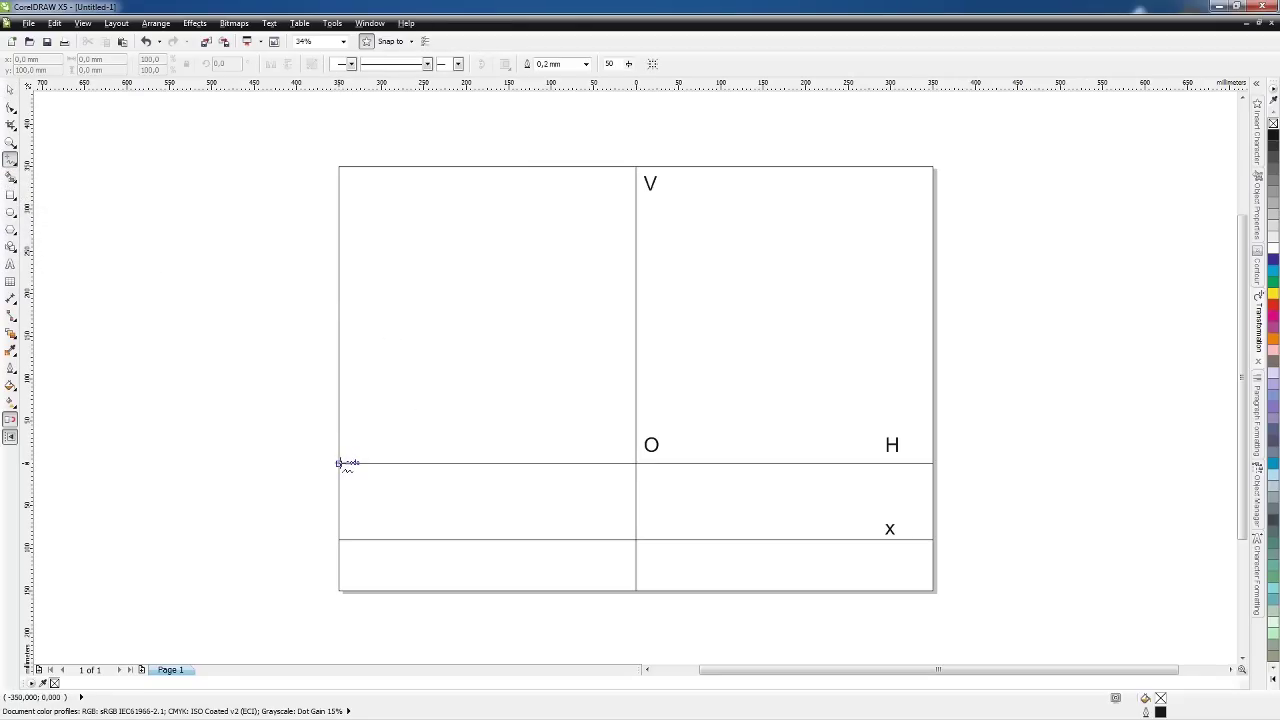
click(10, 89)
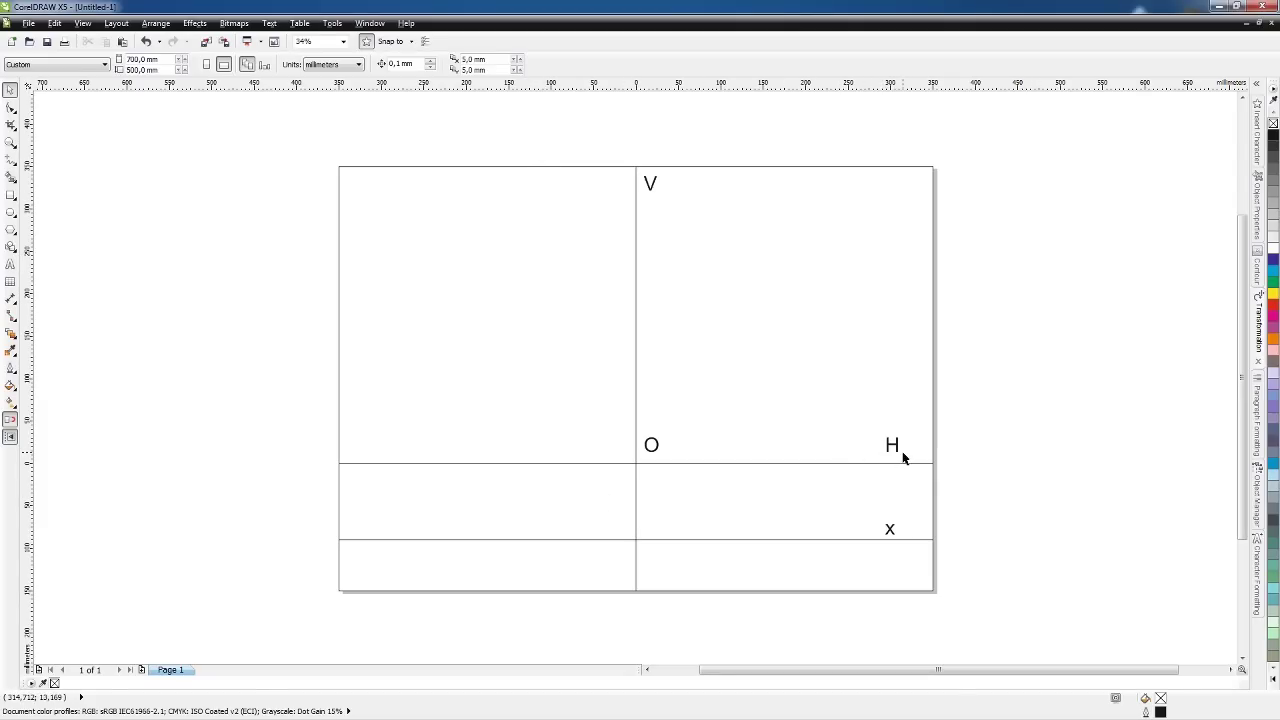
- Copy the H label to the left end of the horizon line and change its text to U1
drag(897, 447, 363, 432)
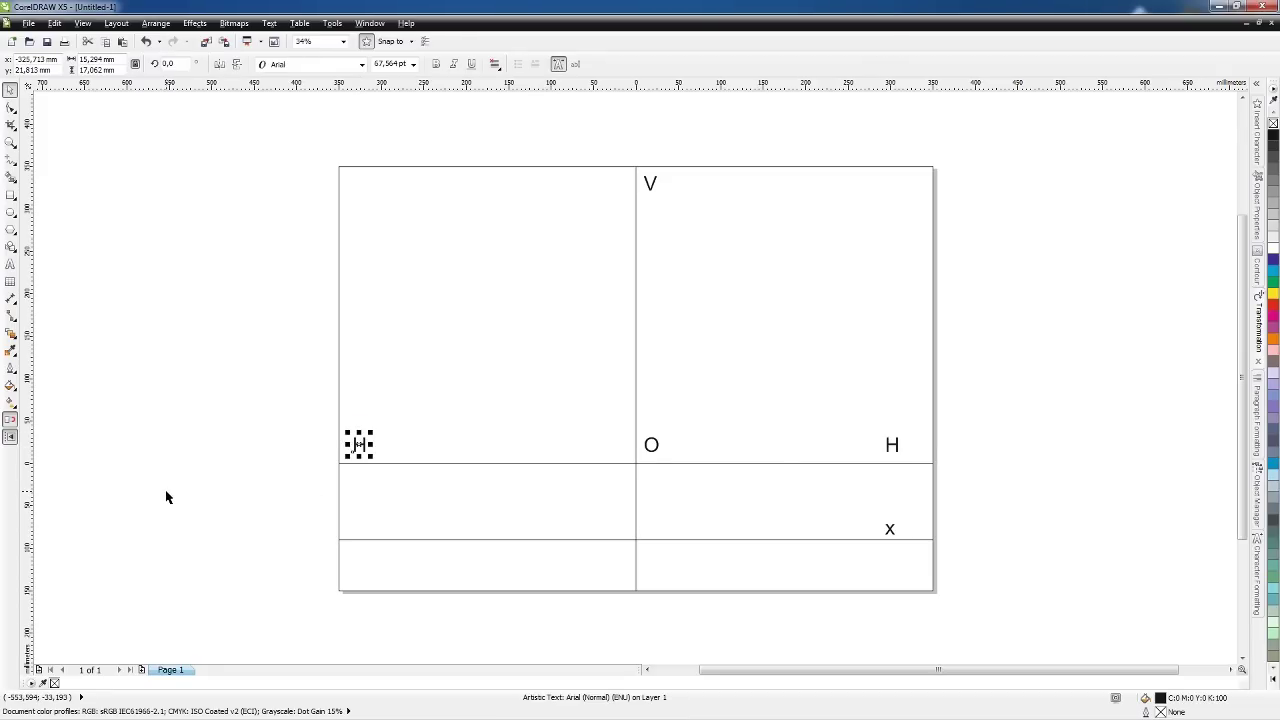
key(F8)
key(Delete)
text(U)
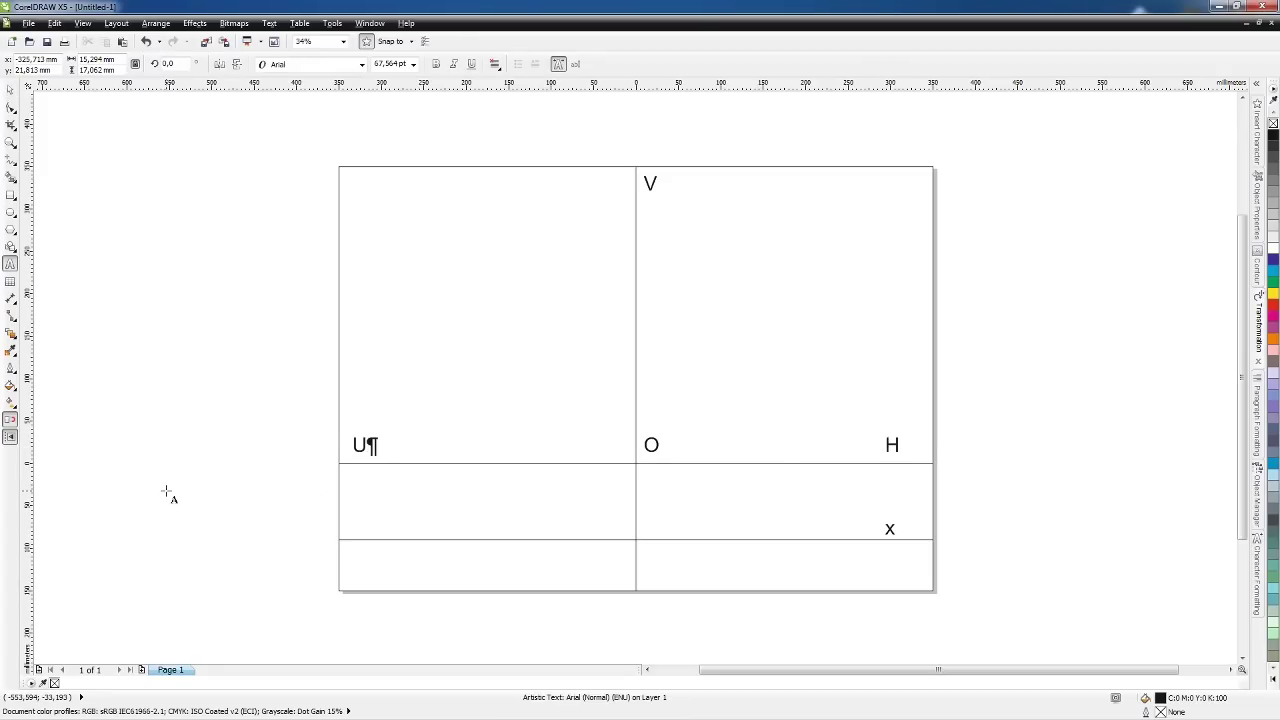
text(1)
click(10, 89)
- Move the U1 label outside the frame's left edge, copy it beyond the right edge, and change the copy's text to U2
click(370, 447)
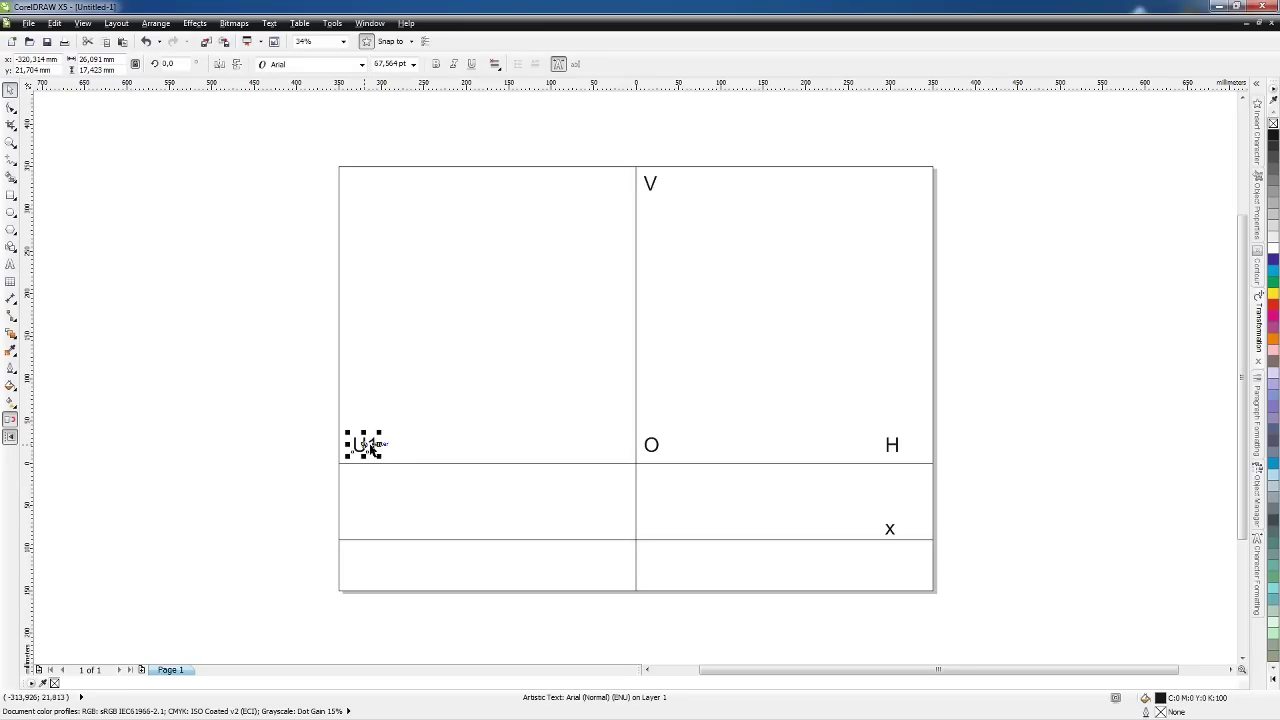
drag(370, 447, 953, 455)
key(F8)
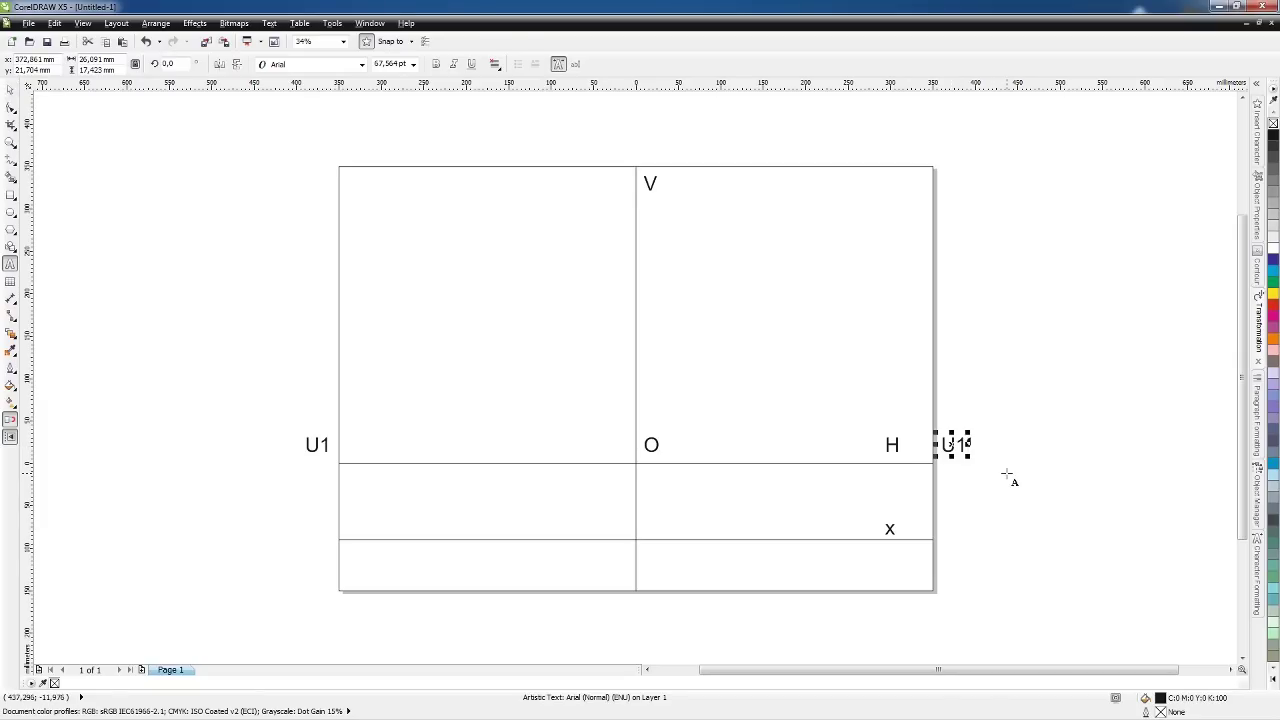
key(BackSpace)
text(2)
click(10, 89)
click(141, 157)
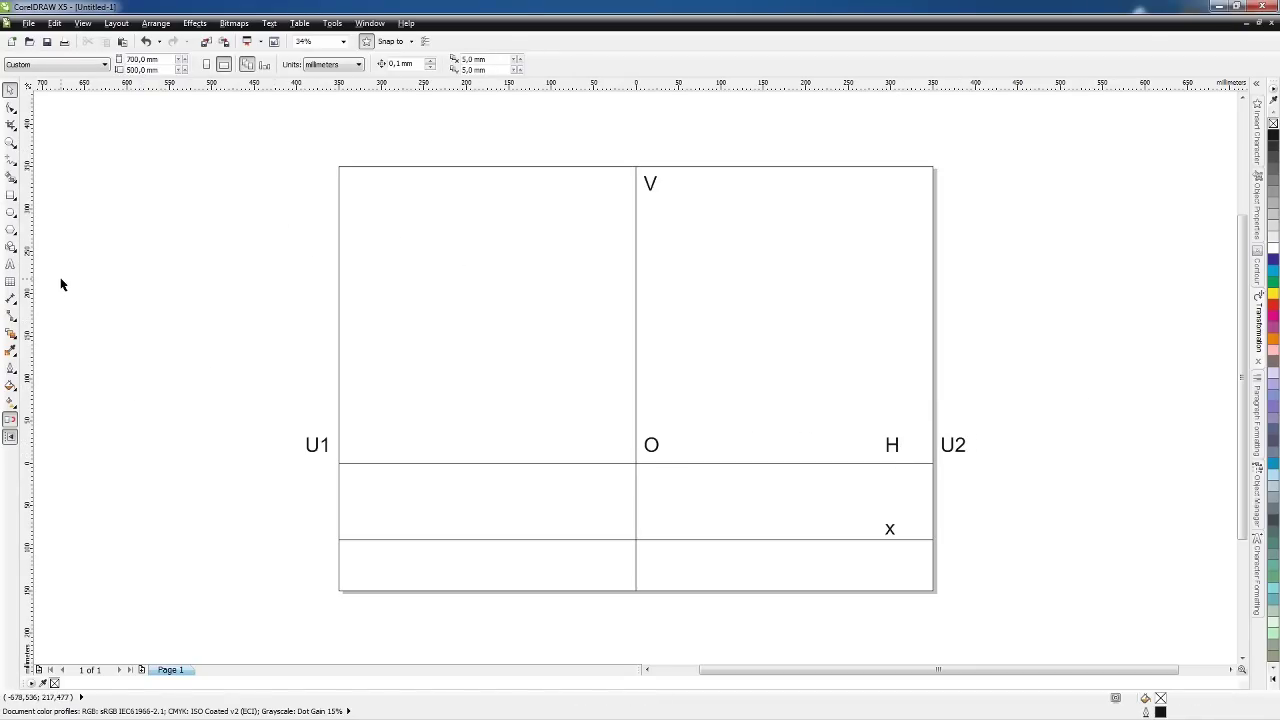
- Draw a diagonal line from the horizon's left end at U1 to the top end of the vertical line at V
click(10, 160)
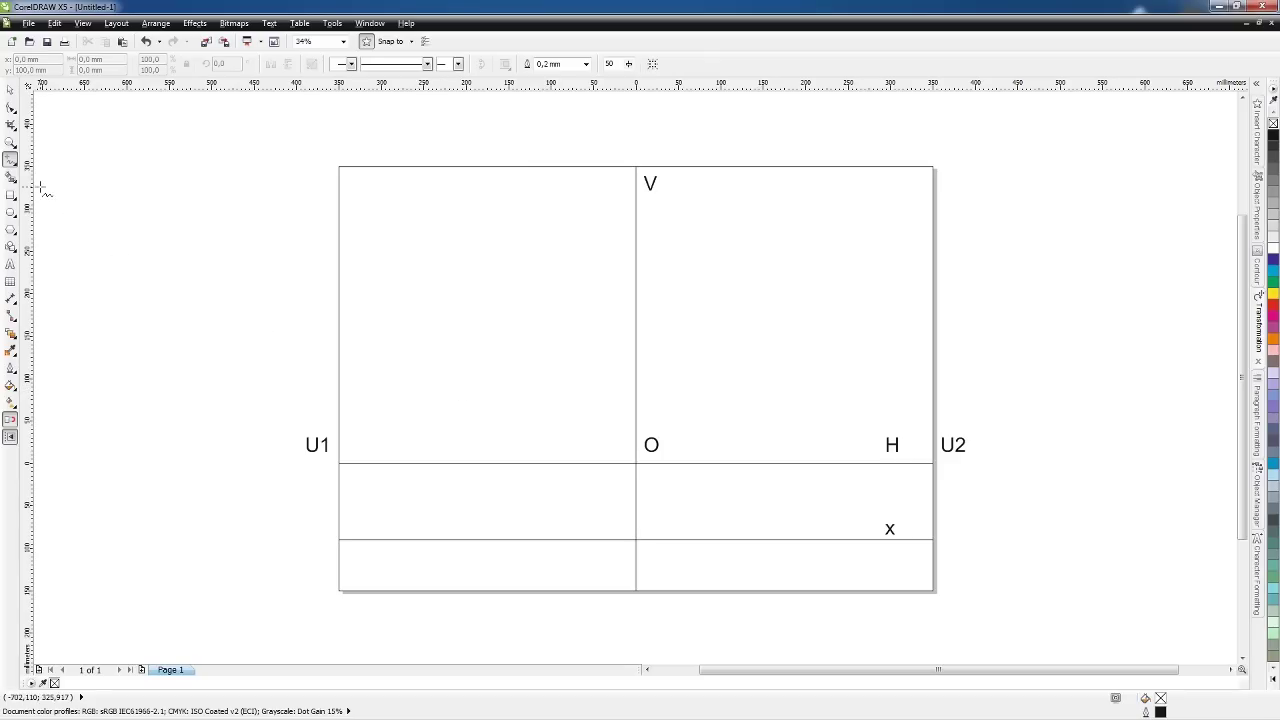
click(340, 463)
click(637, 166)
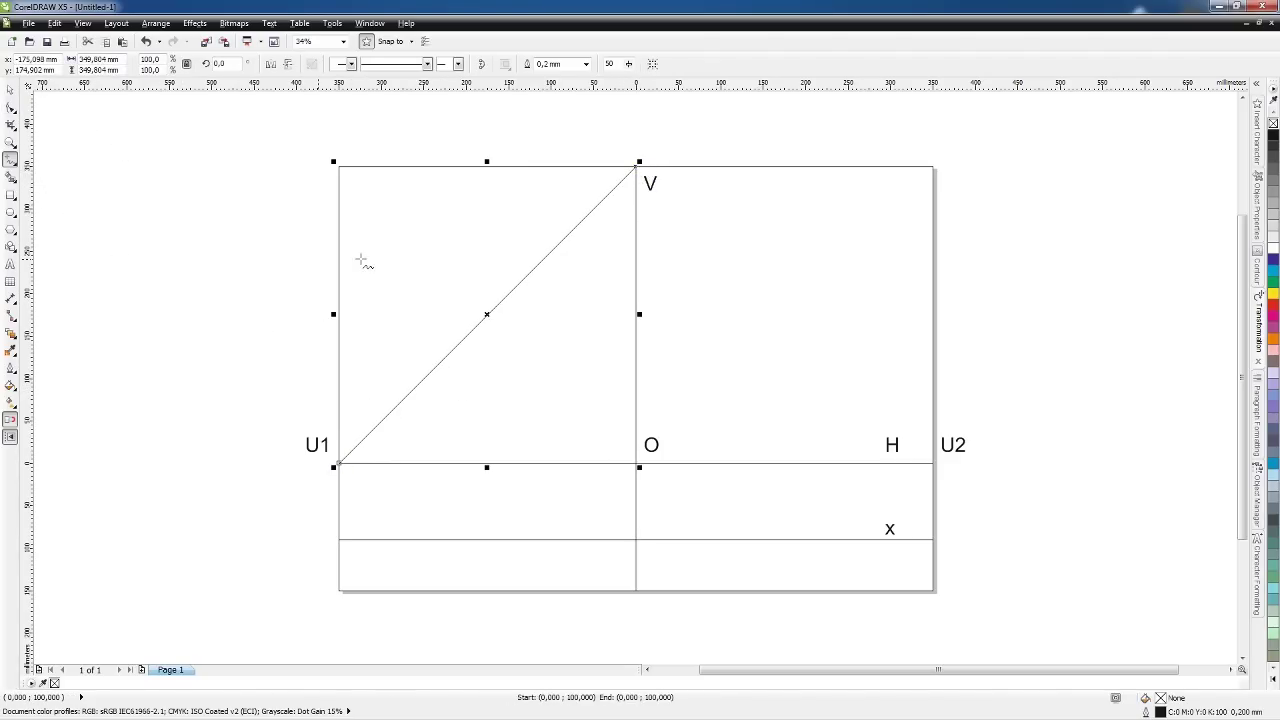
- Draw a circle centred on the horizon's end at U1 and passing through V, about 990 mm in diameter
click(10, 89)
click(106, 177)
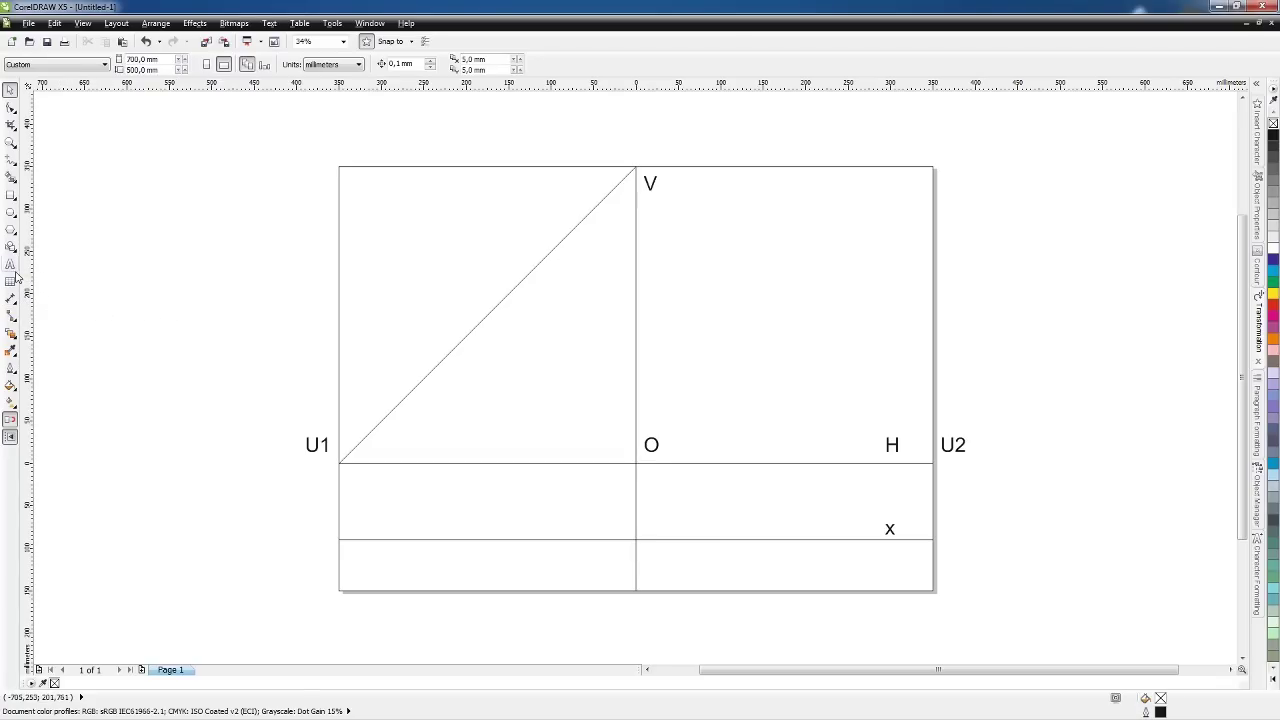
click(11, 211)
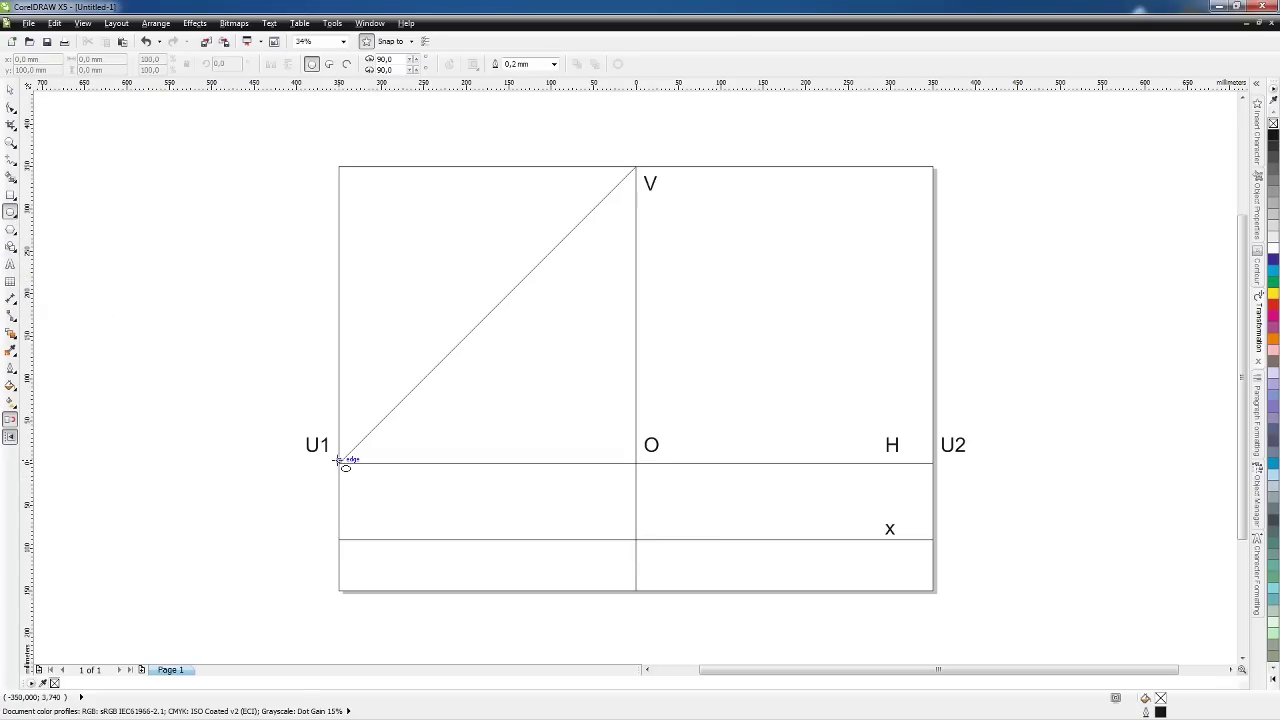
drag(338, 460, 759, 134)
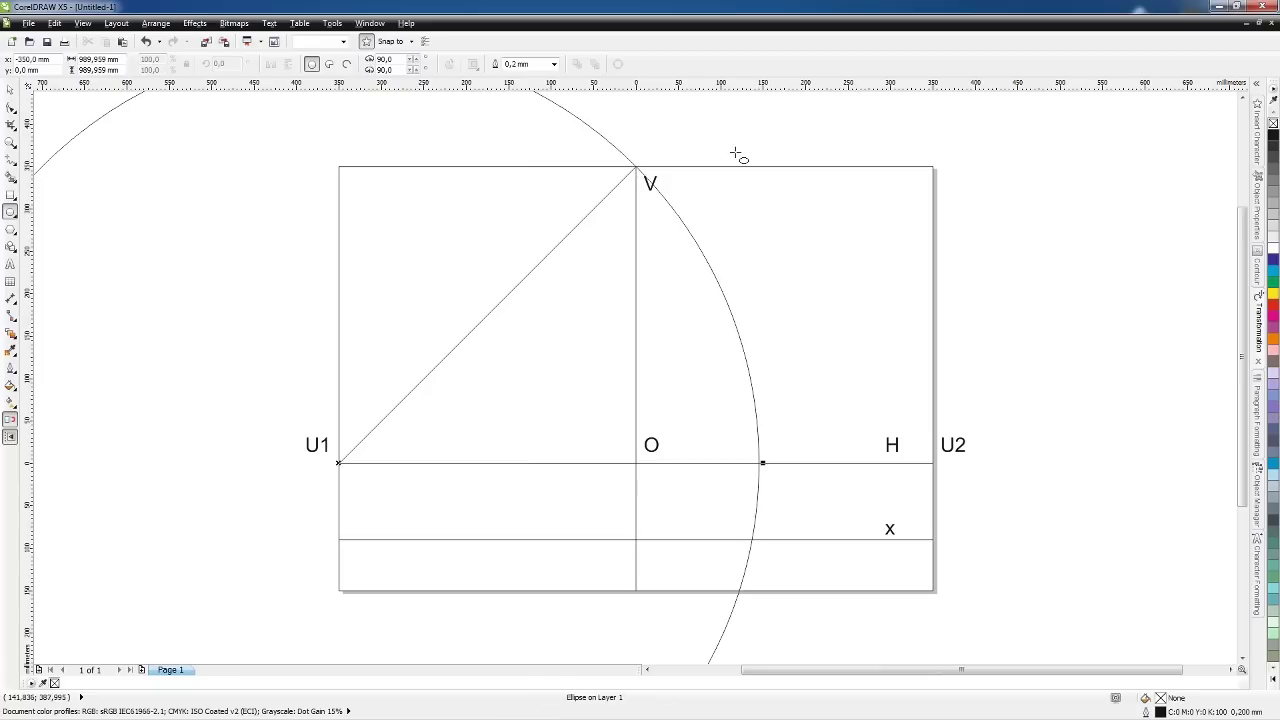
click(10, 89)
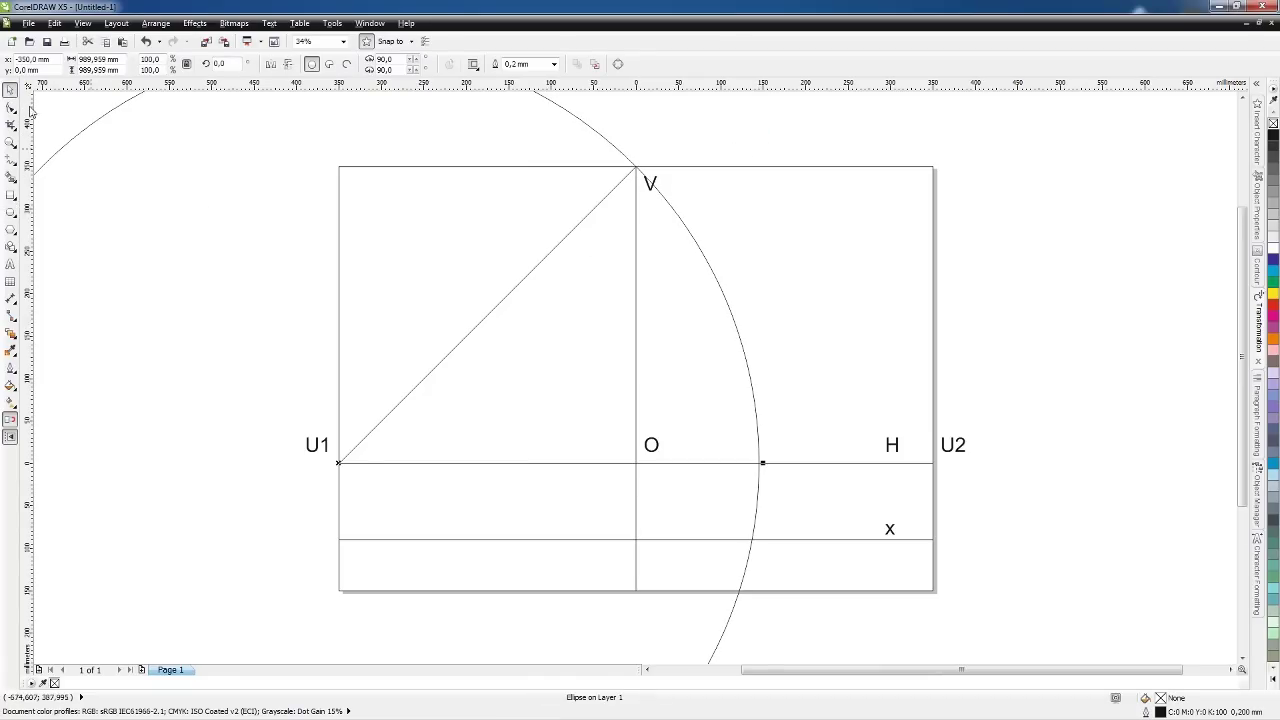
click(934, 205)
click(957, 217)
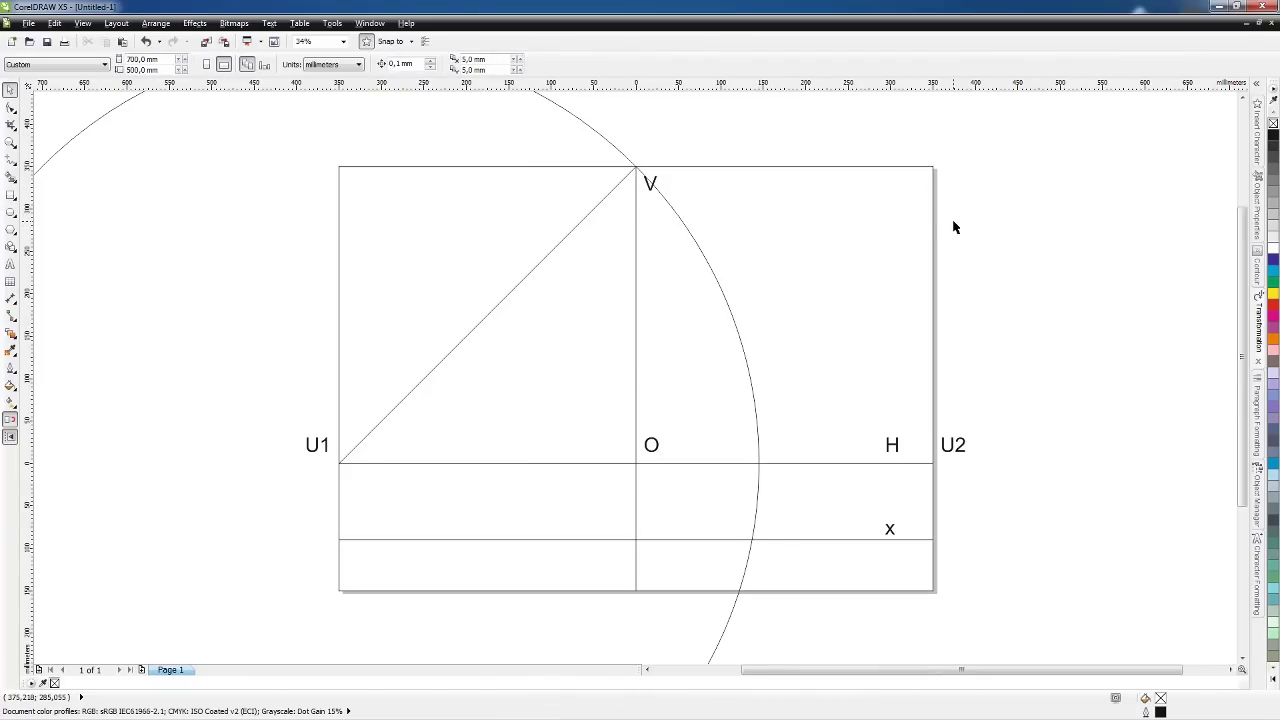
scroll(951, 223, down, 1)
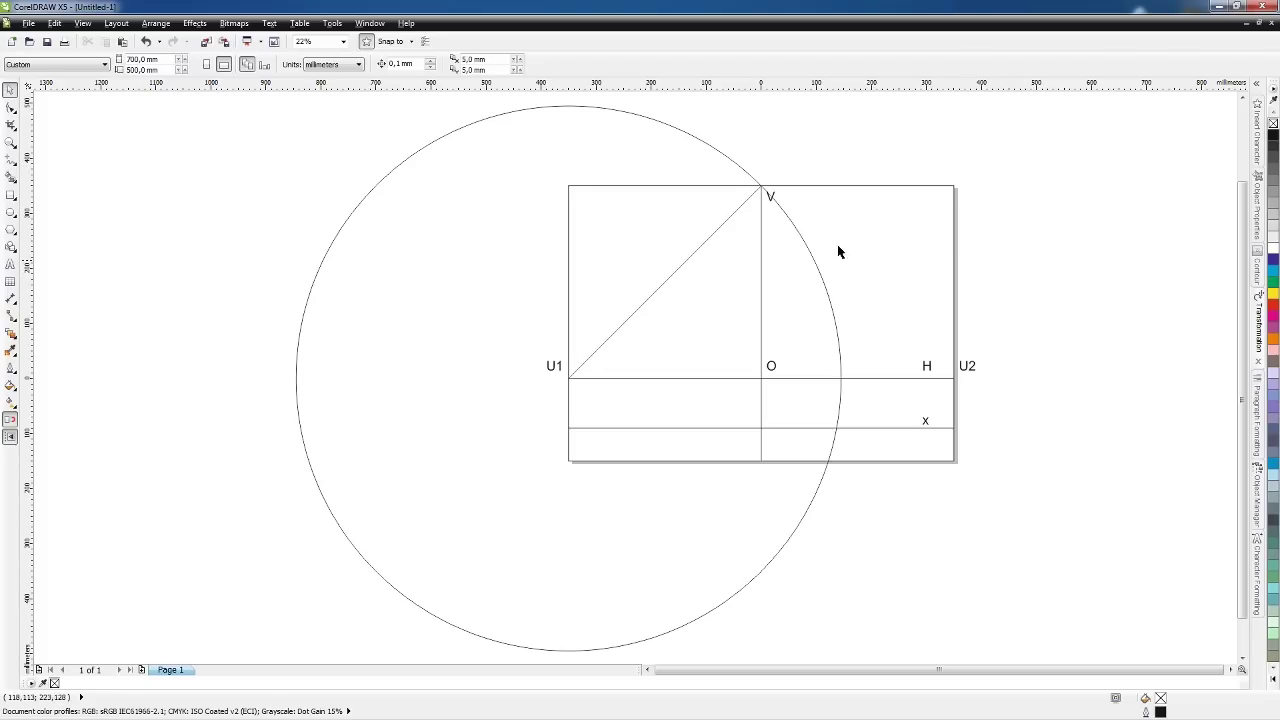
click(816, 266)
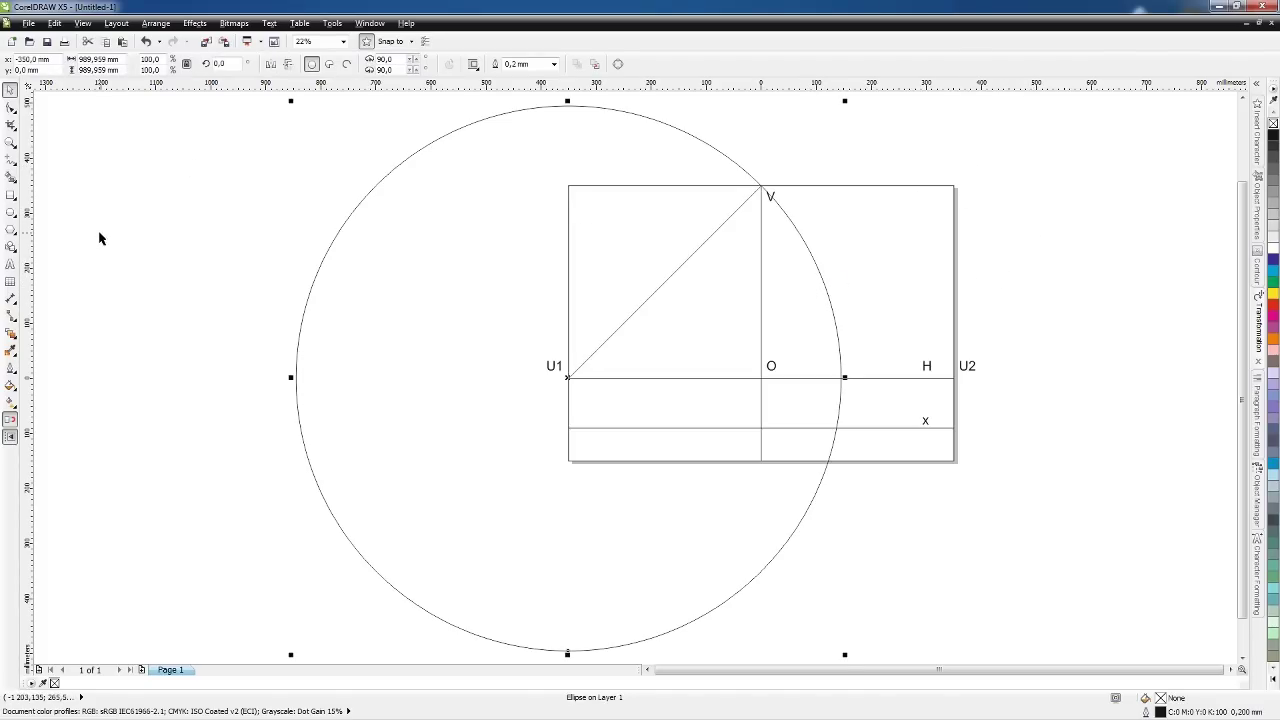
click(806, 163)
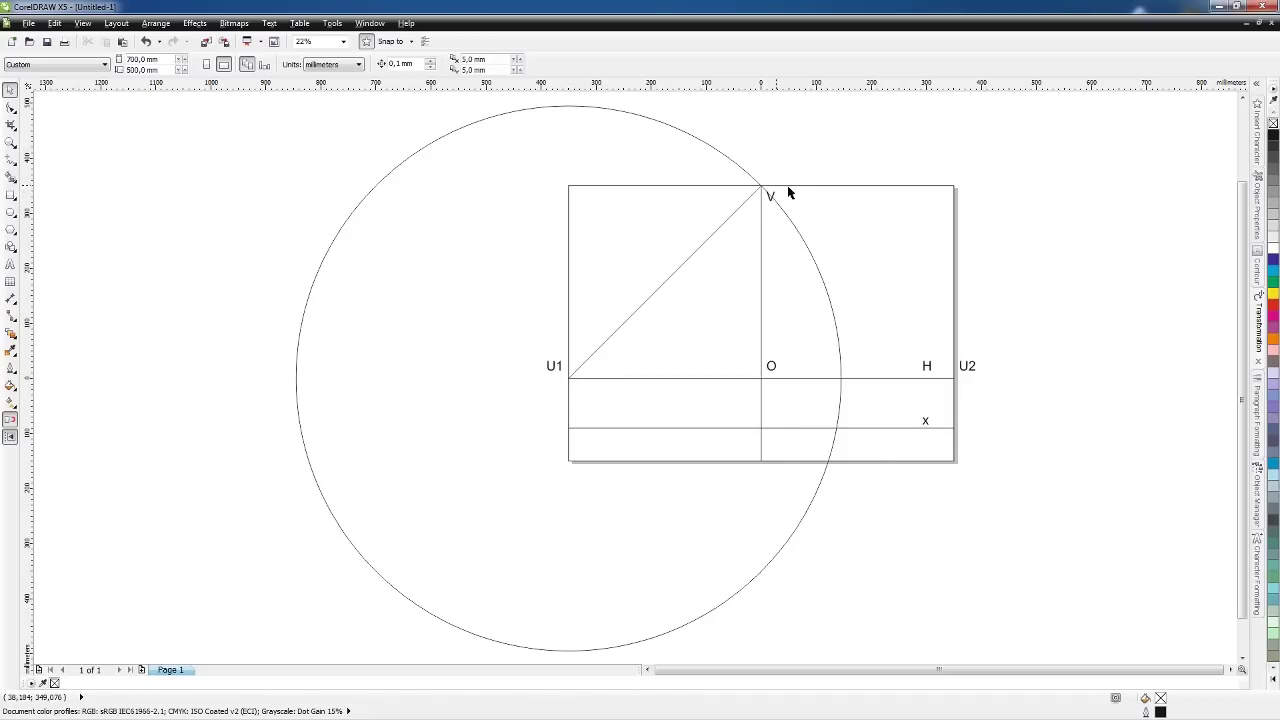
click(748, 180)
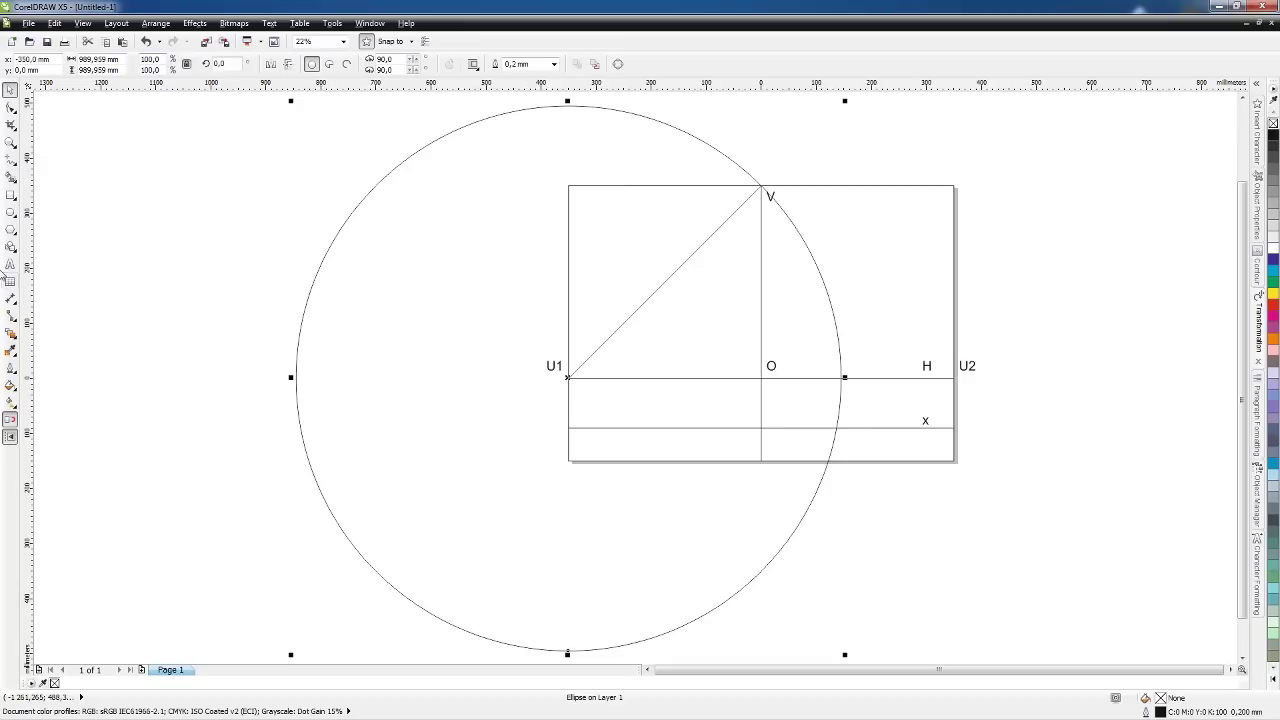
- Copy the U1 label to just above the frame at V and change the copy's text to Mu1
click(193, 346)
click(551, 373)
click(551, 368)
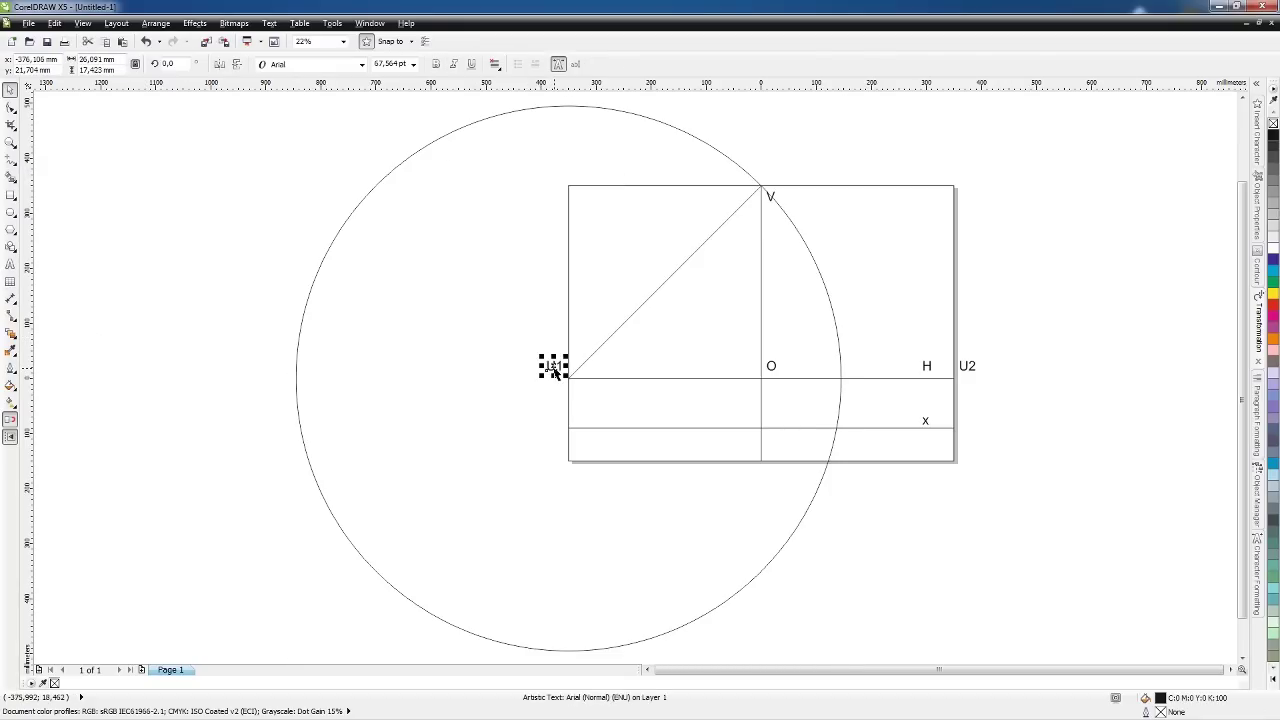
drag(551, 366, 761, 168)
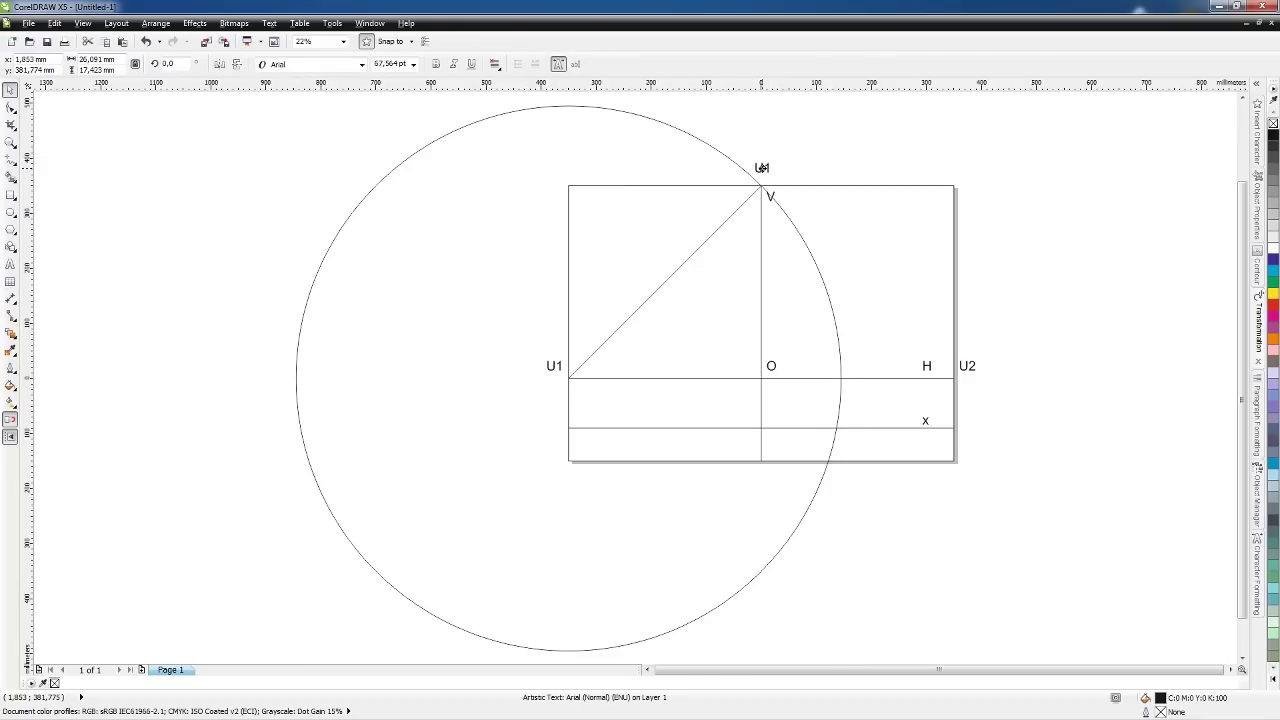
key(F8)
key(Delete)
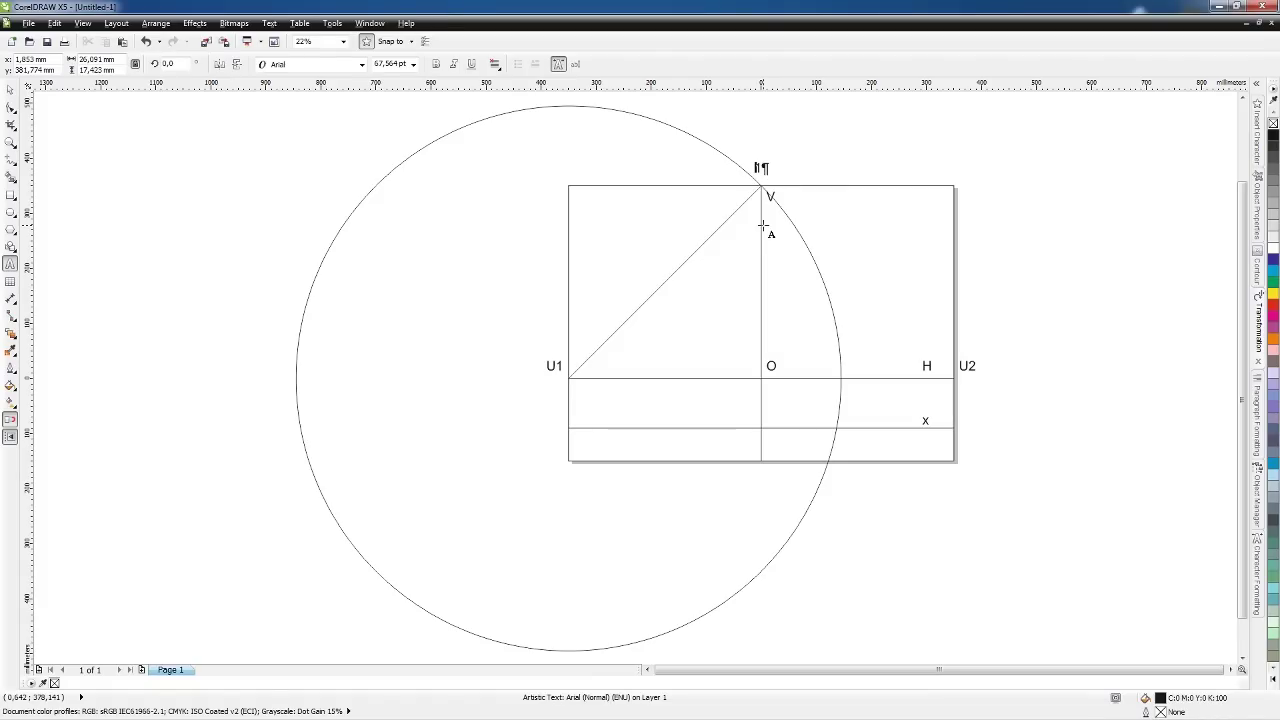
text(MU1)
key(Escape)
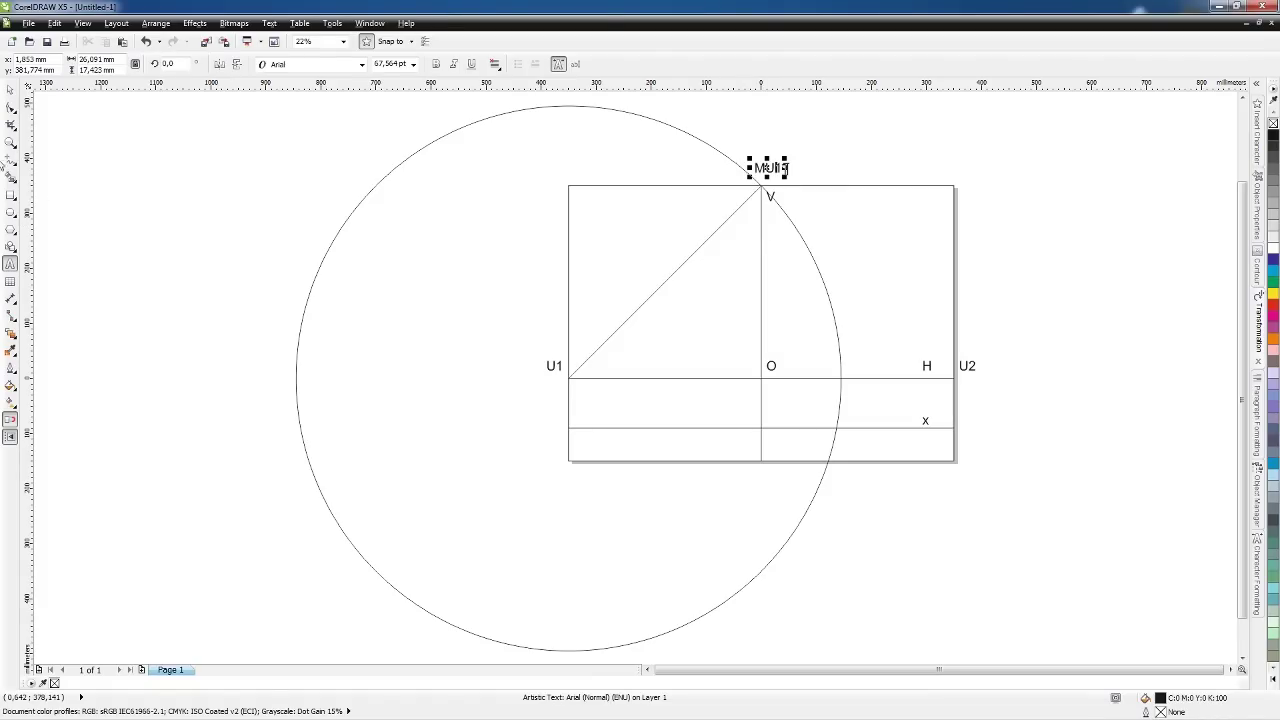
click(10, 89)
click(728, 265)
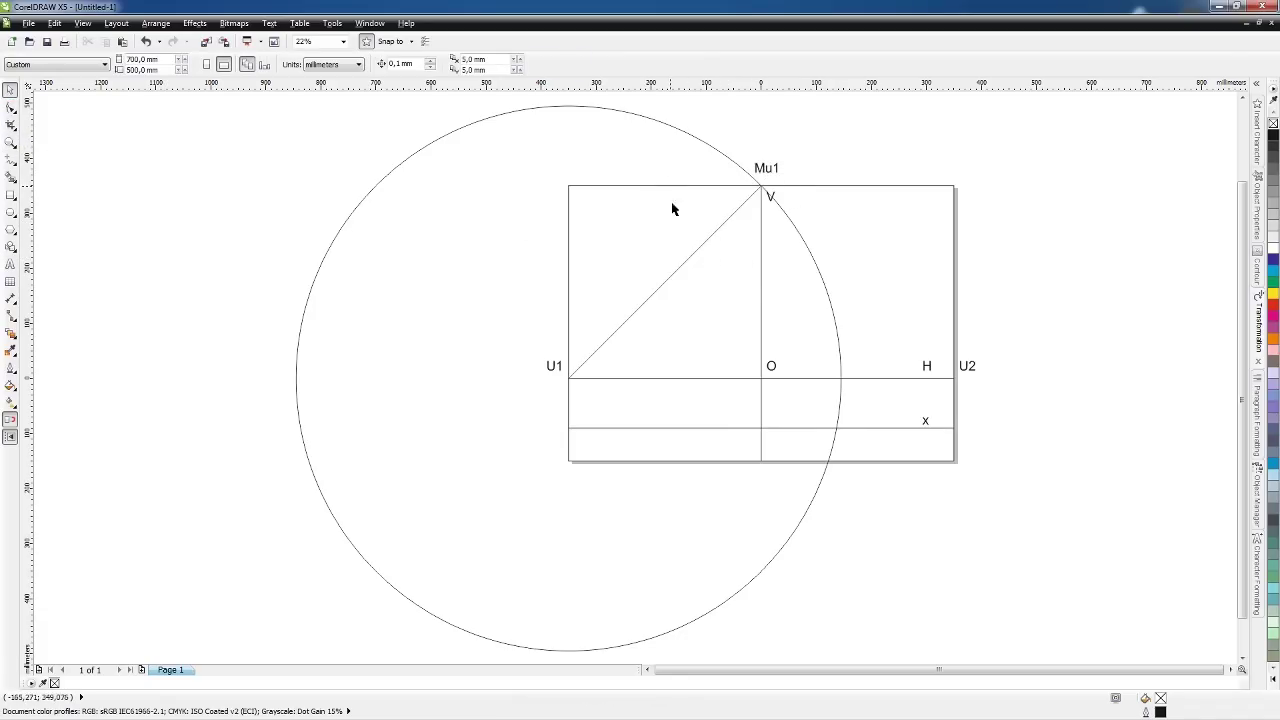
- Reduce the circle around U1 to an open arc running from just beyond V to just below the horizon line
click(812, 258)
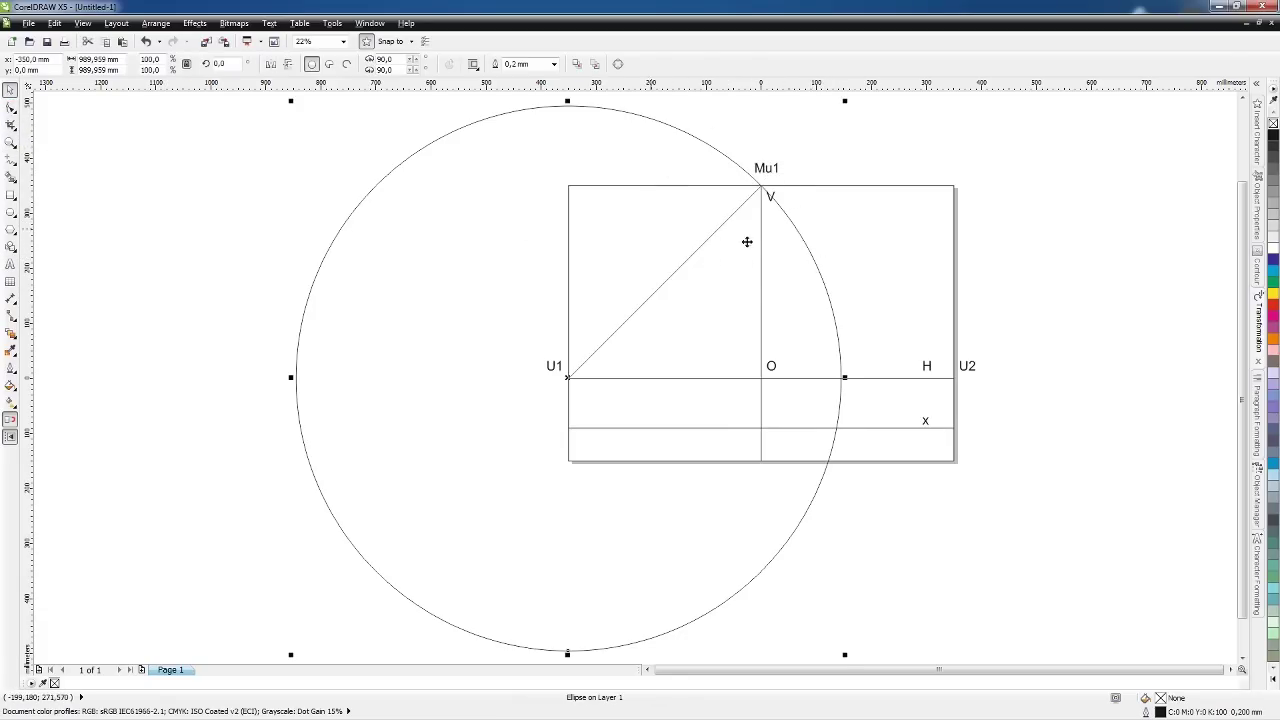
click(10, 107)
mouse_move(568, 650)
mouse_down()
mouse_move(537, 651)
mouse_move(517, 243)
mouse_move(688, 204)
mouse_move(702, 186)
mouse_up()
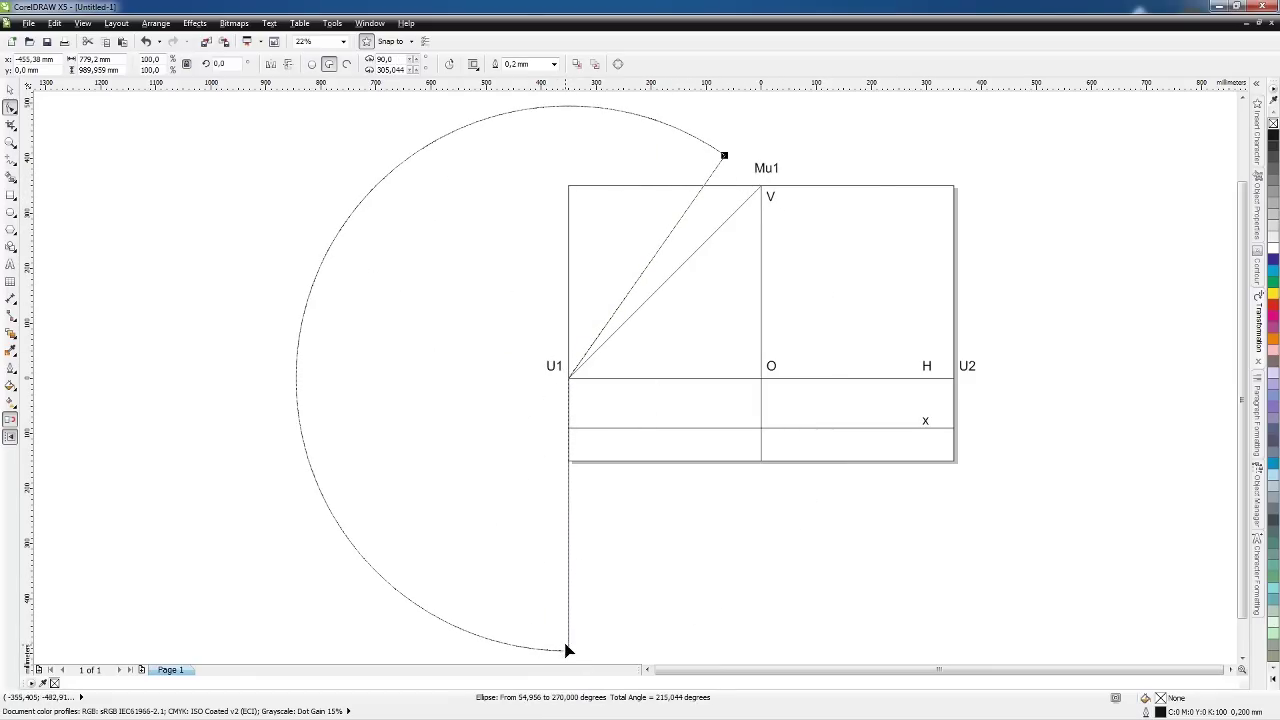
drag(566, 651, 722, 398)
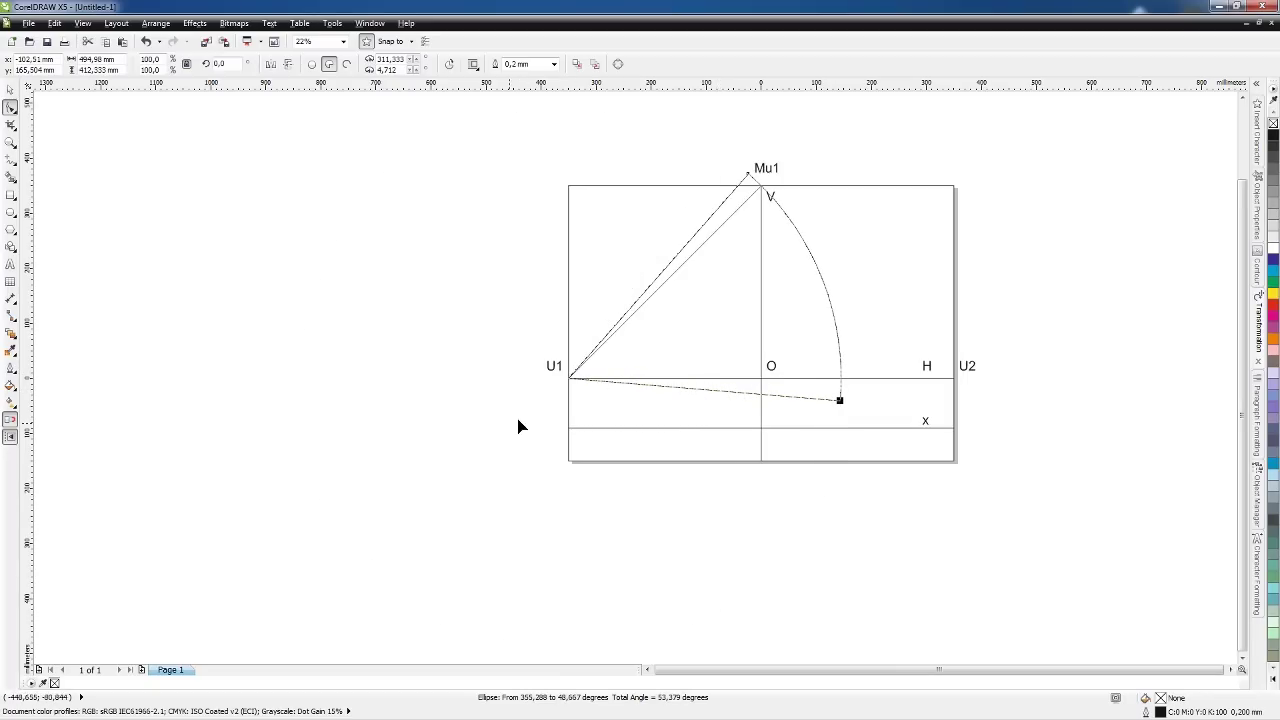
click(10, 89)
click(347, 63)
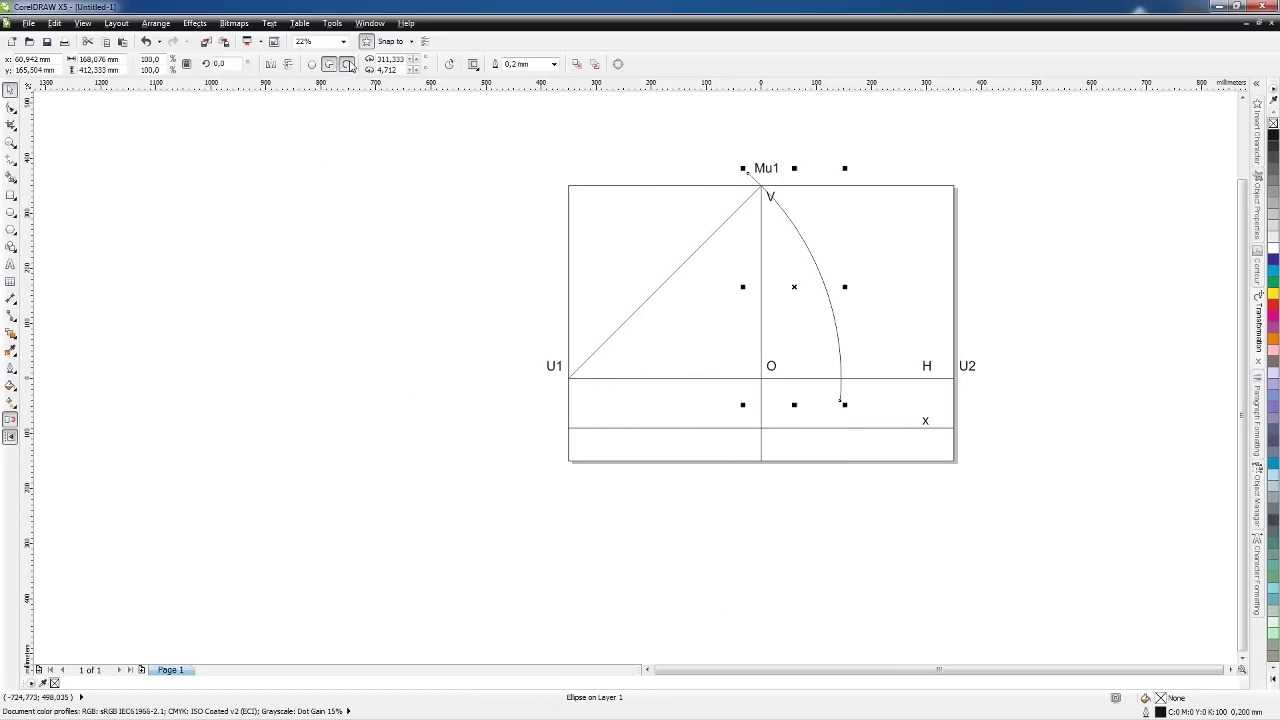
click(1090, 277)
key(F4)
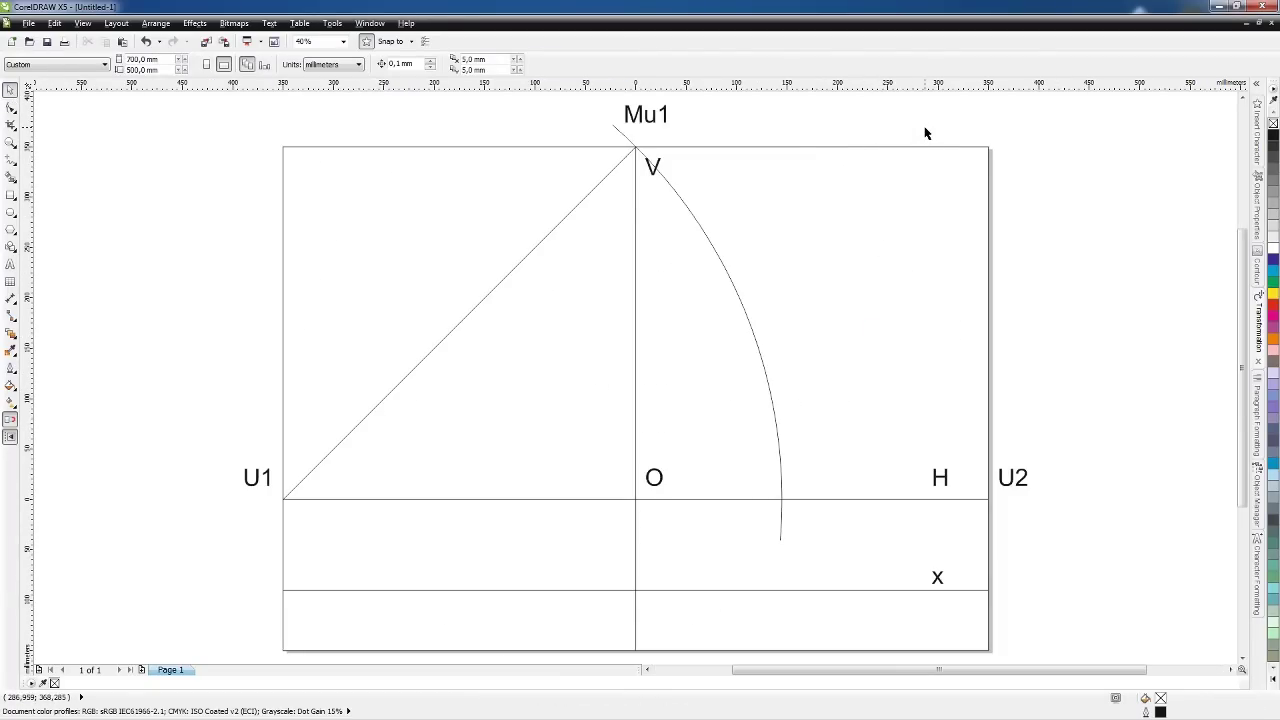
- Copy the U1 label beside the arc's crossing with the horizon line and change the copy's text to M1
click(688, 217)
key(Escape)
click(259, 480)
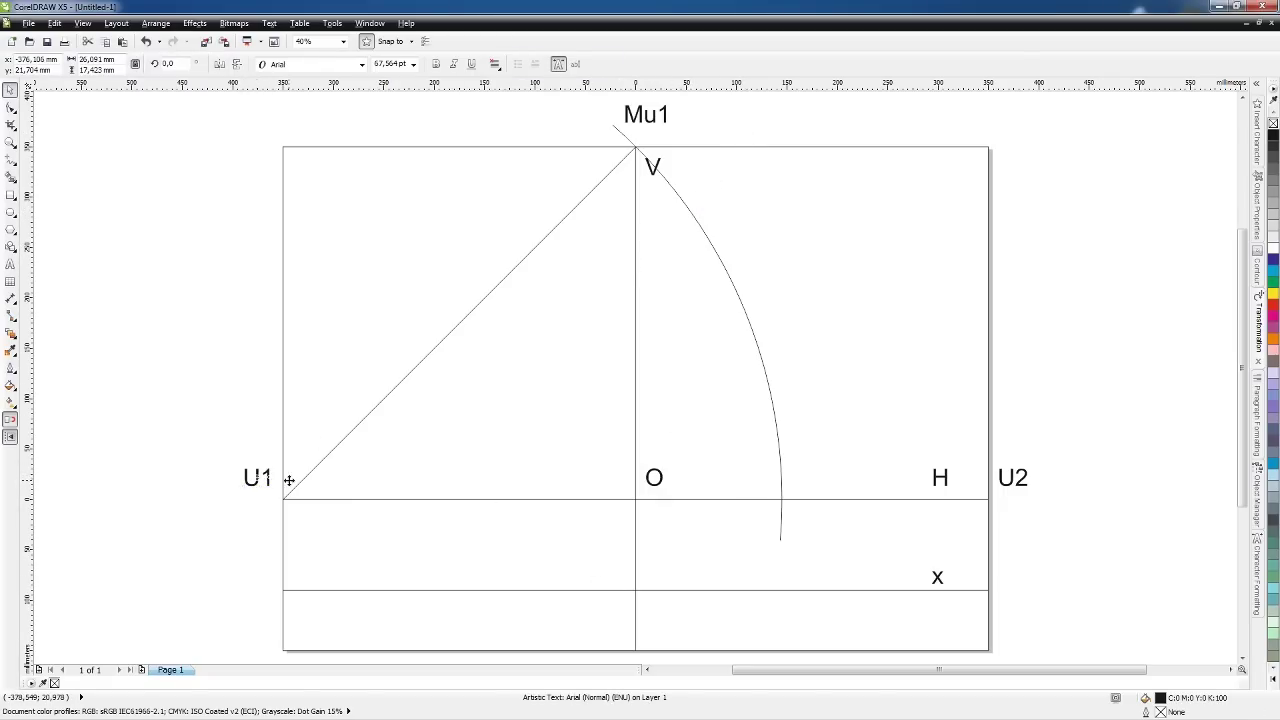
drag(289, 480, 812, 490)
key(F8)
key(Home)
key(Delete)
text(M)
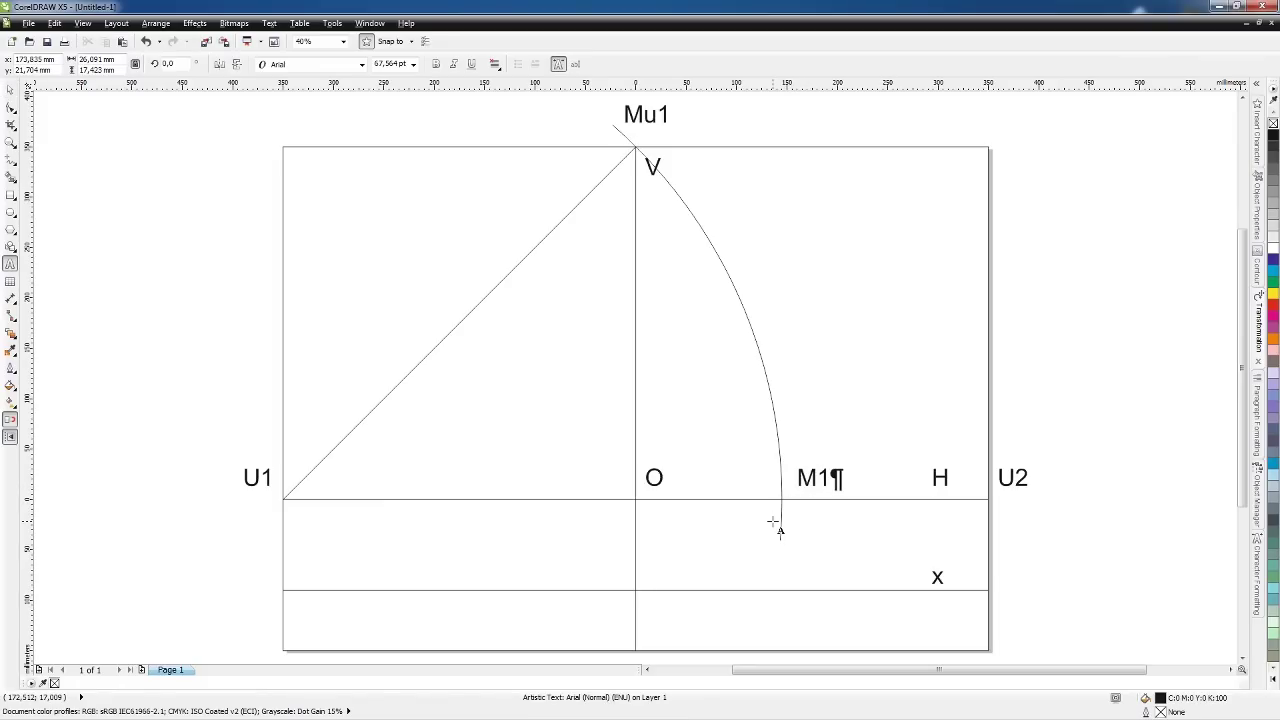
click(10, 89)
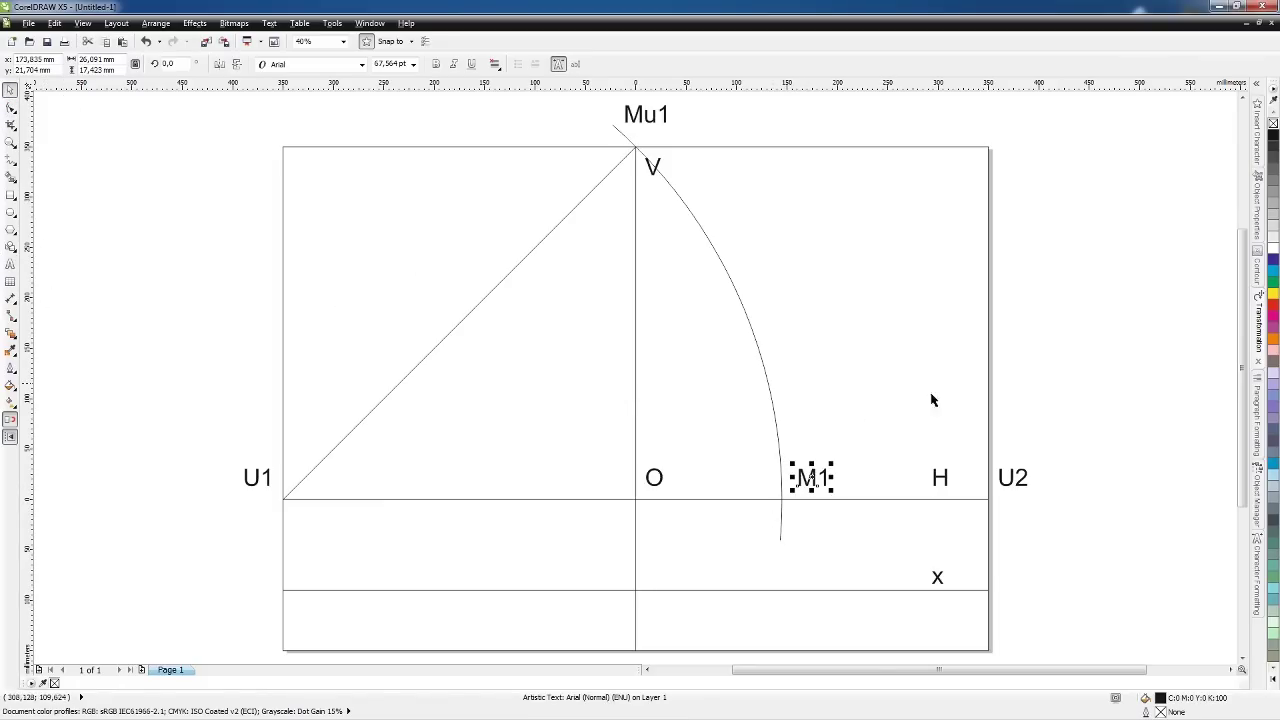
click(929, 400)
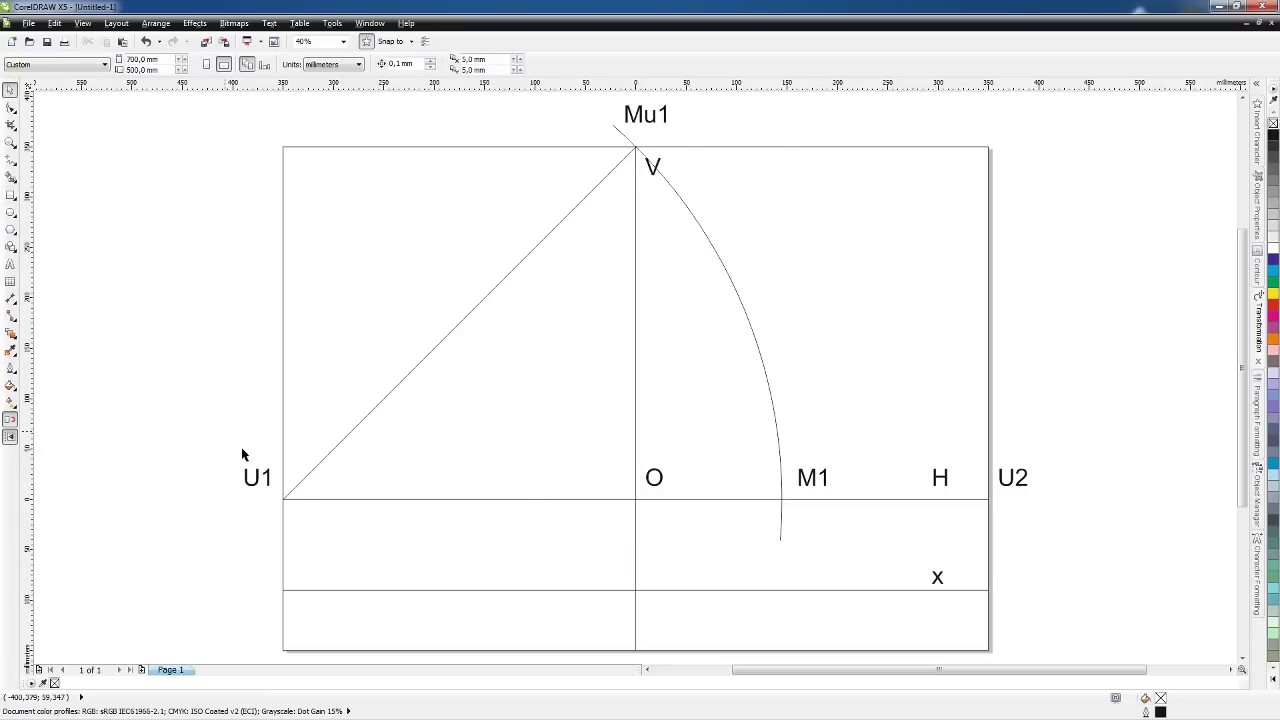
- Dimension the horizontal distance from U1 to the arc's crossing at M1, and delete the dimension
click(10, 160)
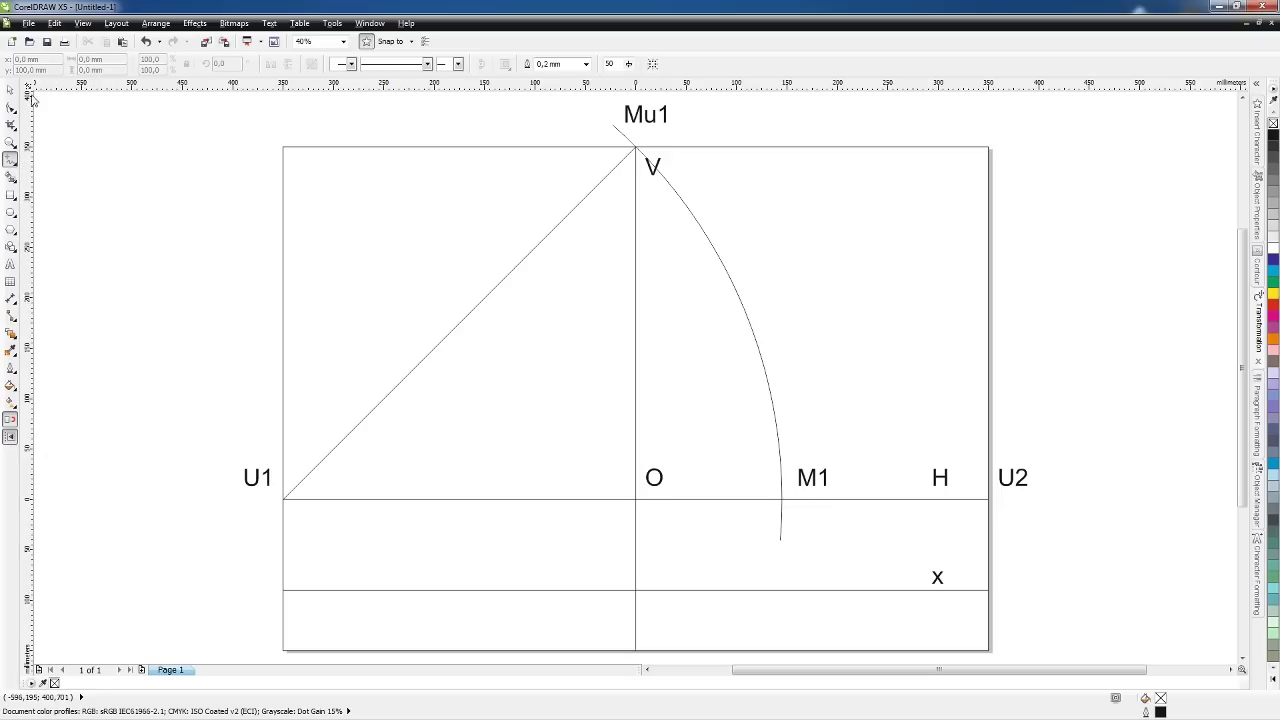
click(10, 90)
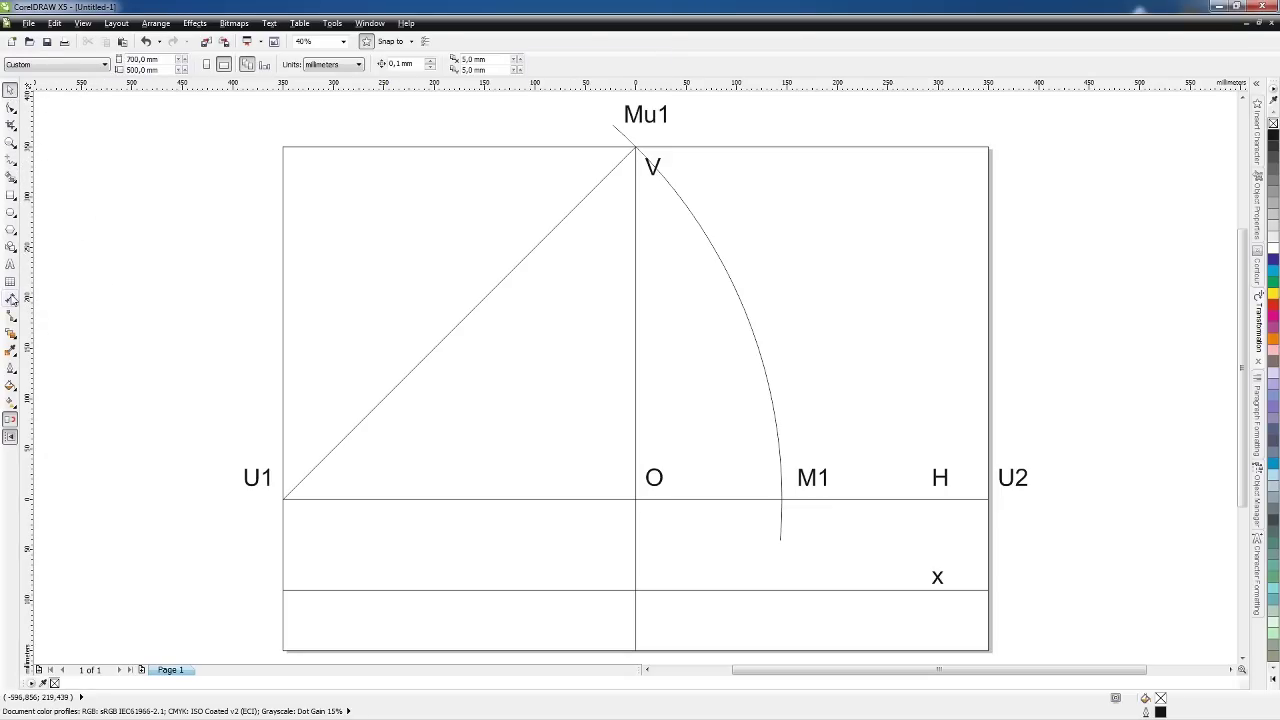
click(10, 298)
drag(285, 499, 782, 499)
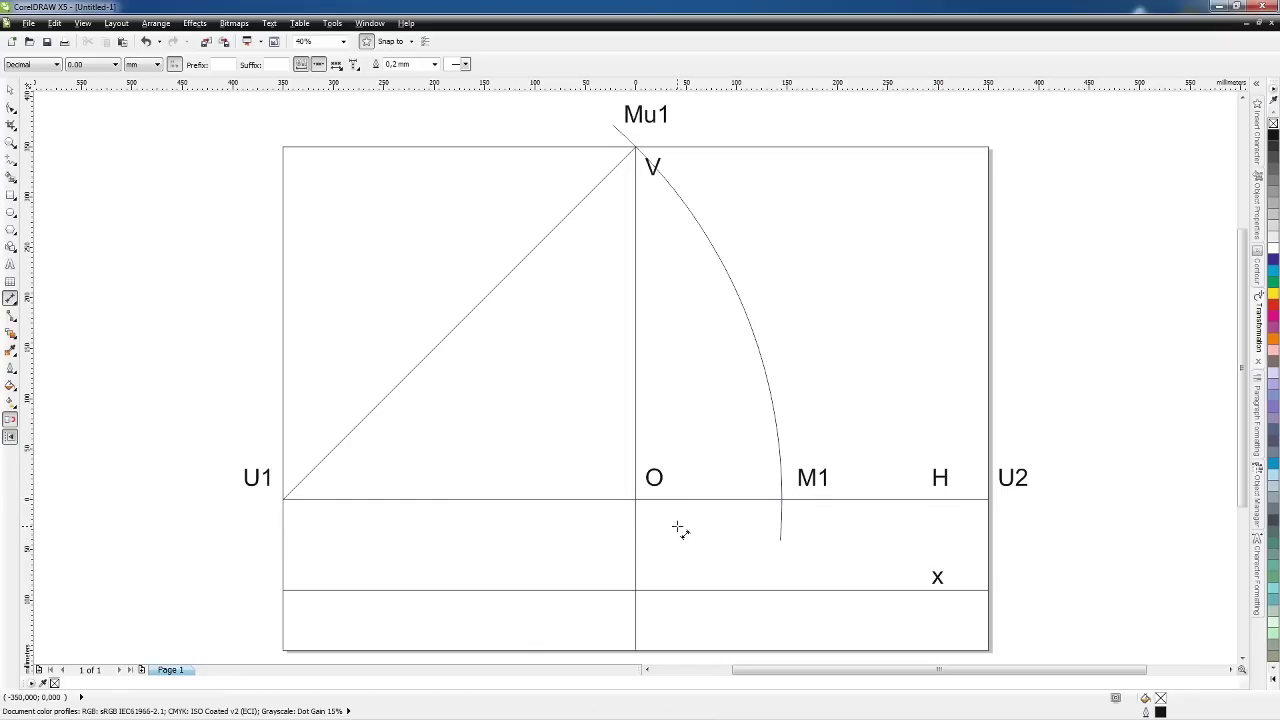
click(680, 526)
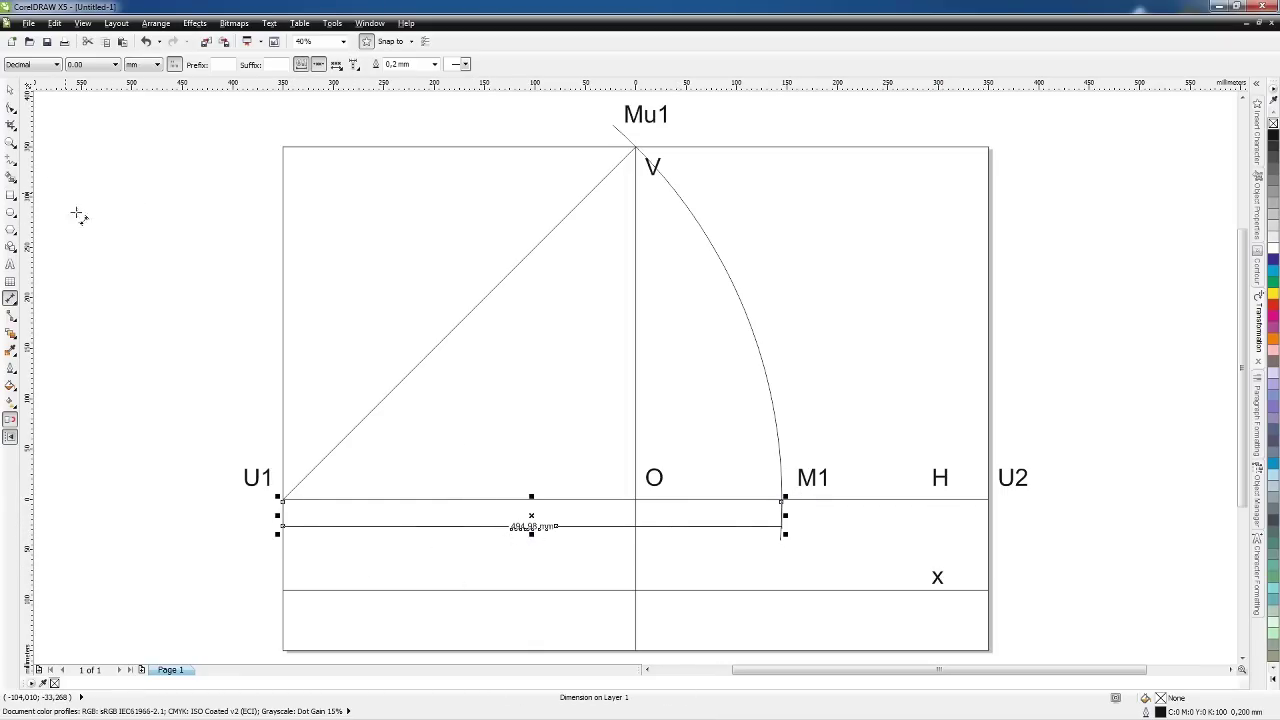
click(10, 90)
click(990, 335)
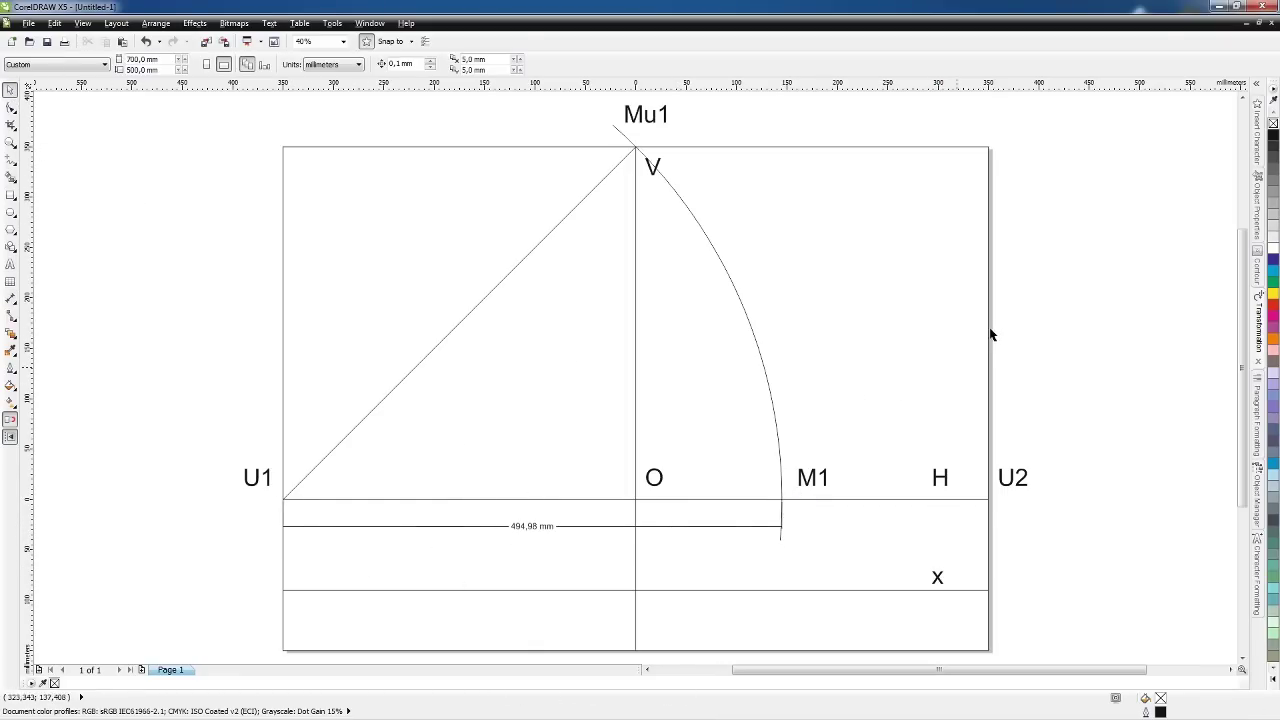
click(776, 529)
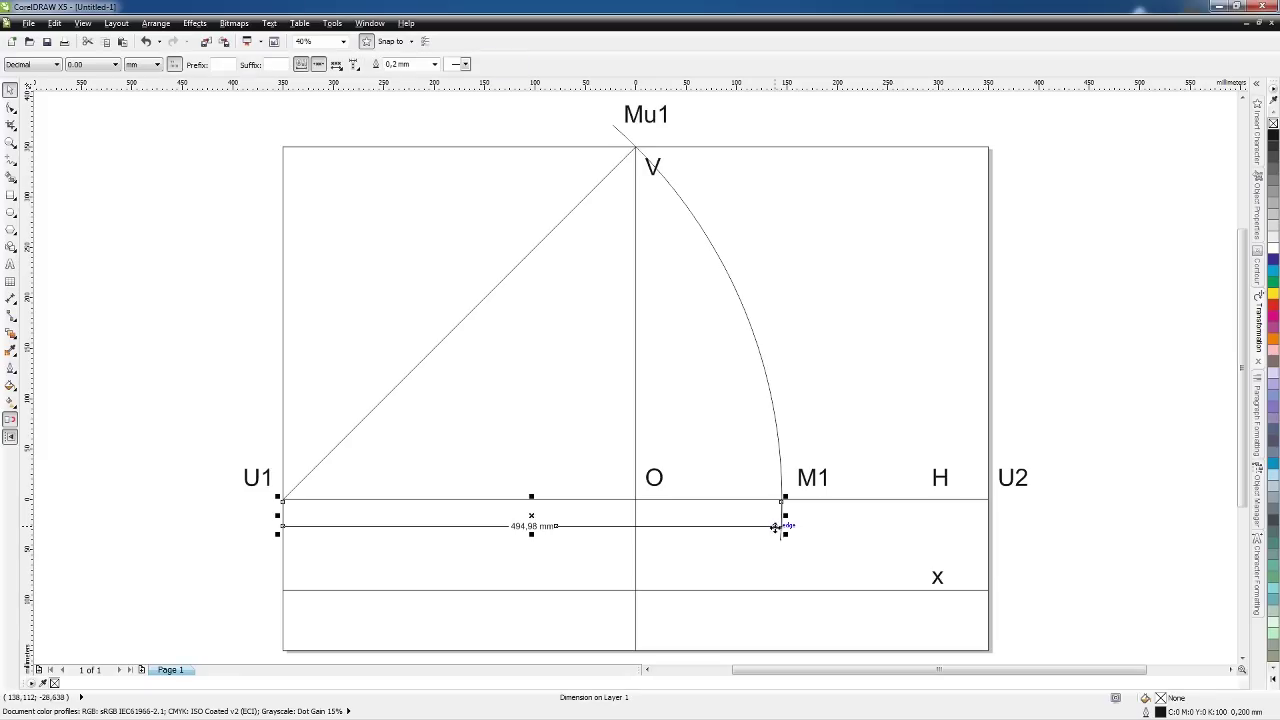
key(Delete)
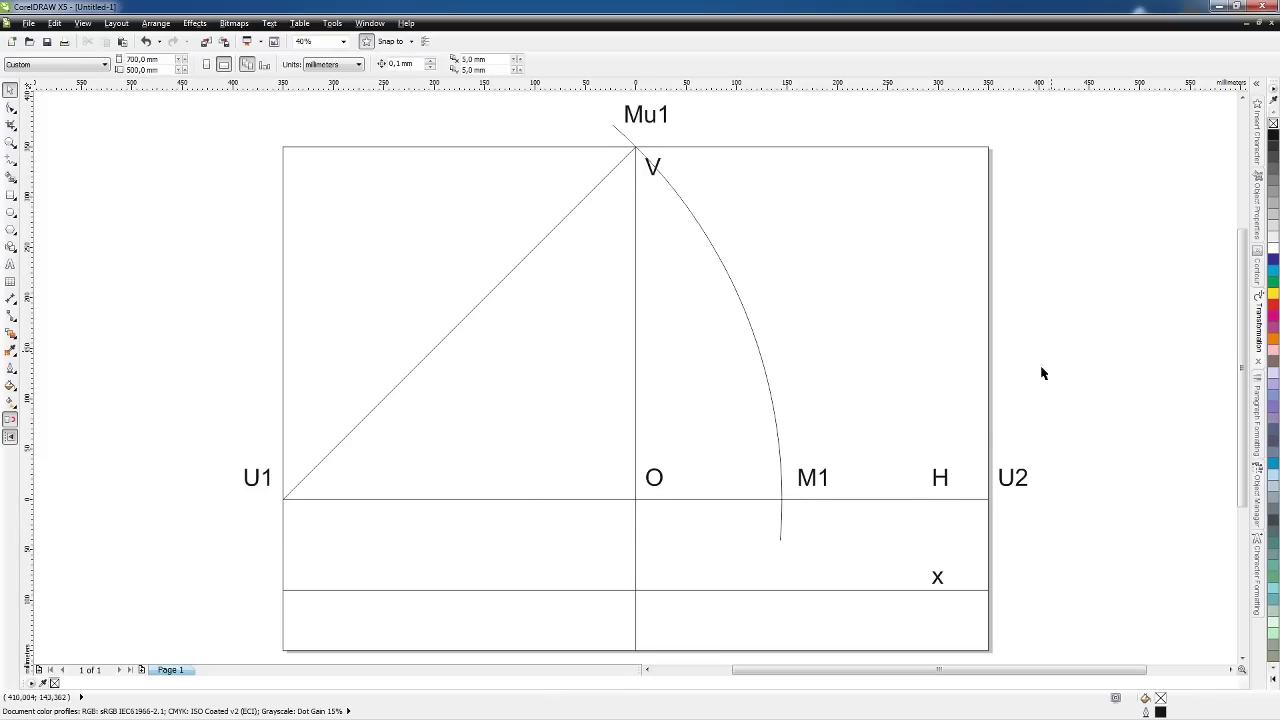
- Copy the arc, mirror the copy horizontally, and place it symmetrically about the vertical centre line so both arcs cross at V
click(730, 282)
click(1020, 211)
click(705, 238)
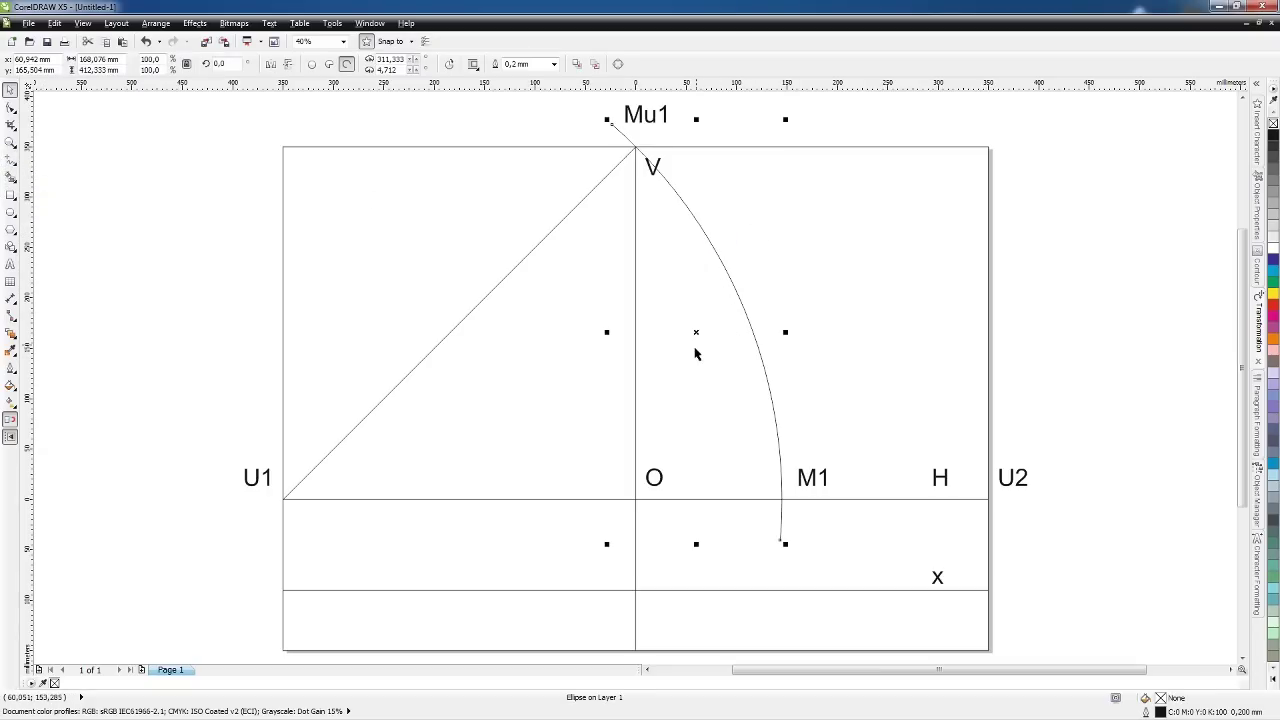
drag(696, 336, 461, 325)
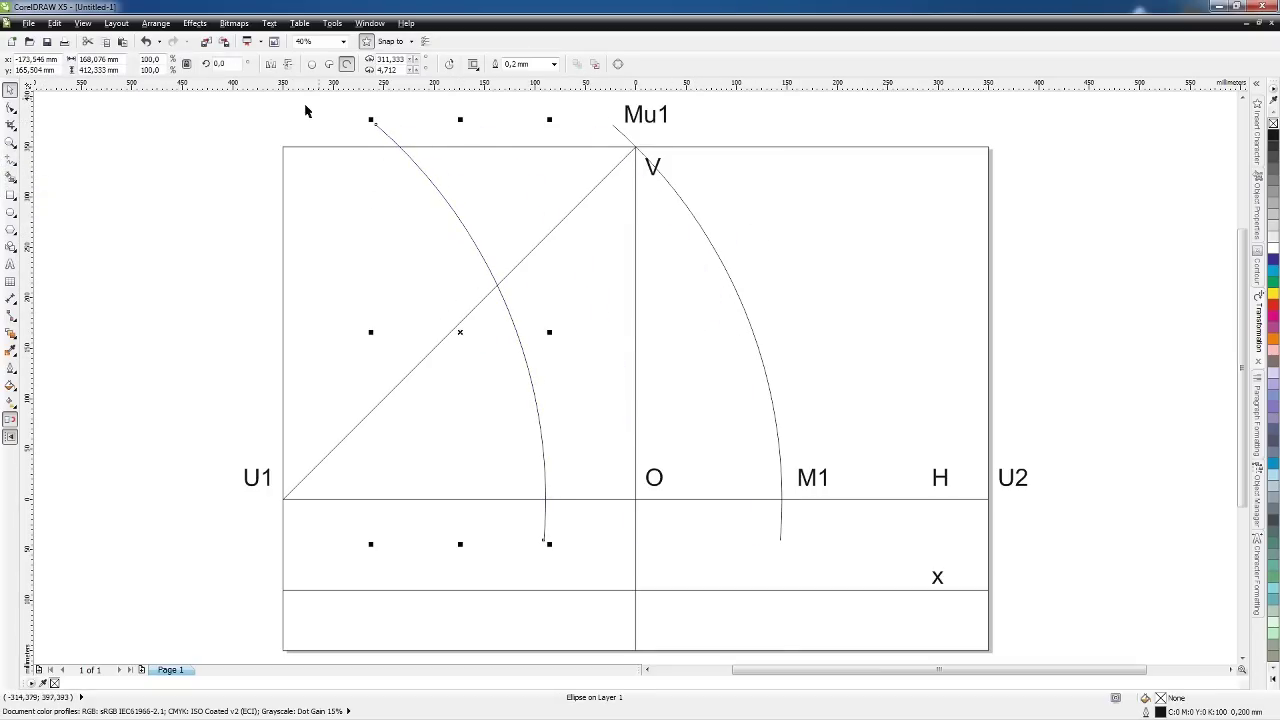
click(271, 63)
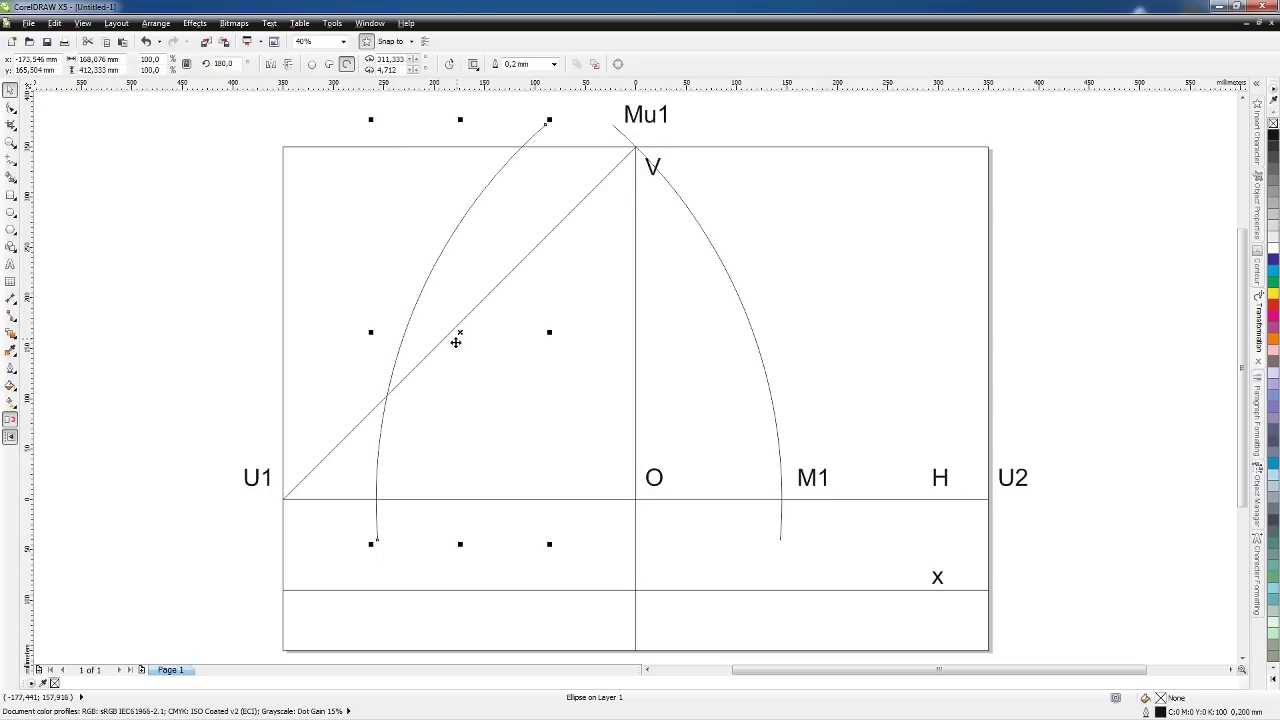
drag(457, 333, 571, 330)
click(878, 375)
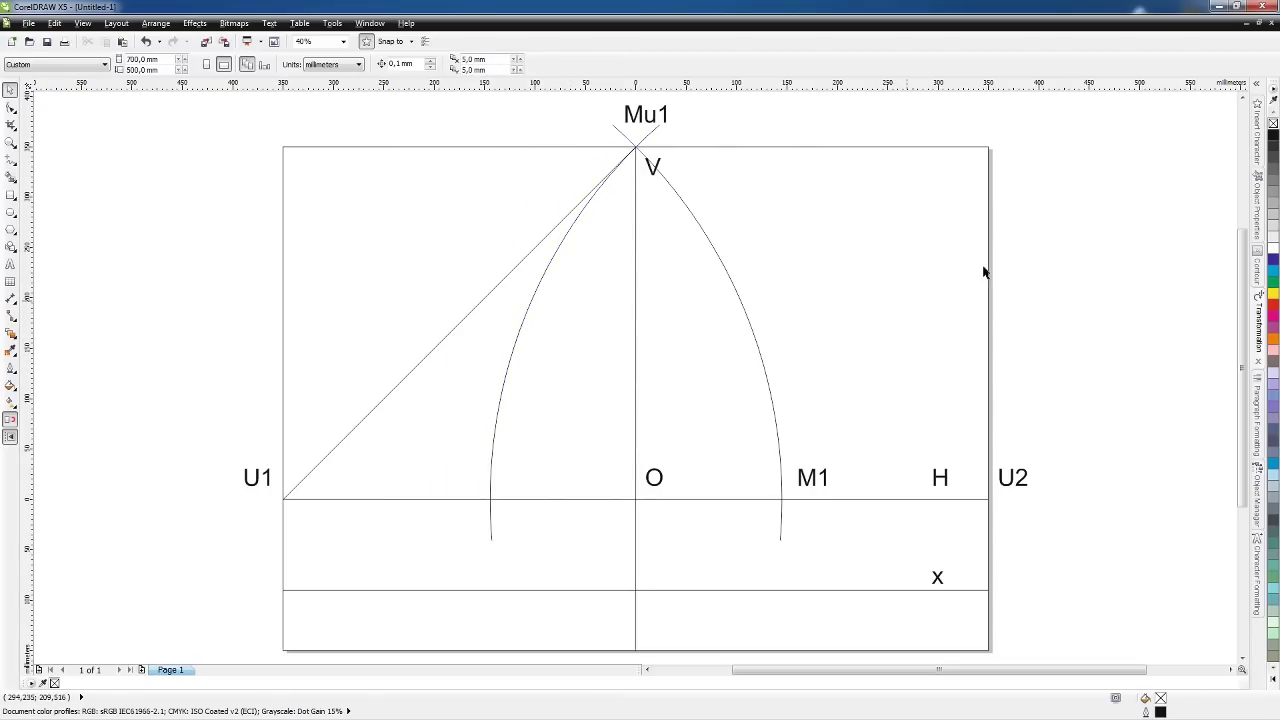
- Copy the M1 label beside the mirrored arc's crossing with the horizon line and change the copy's text to M2
click(825, 482)
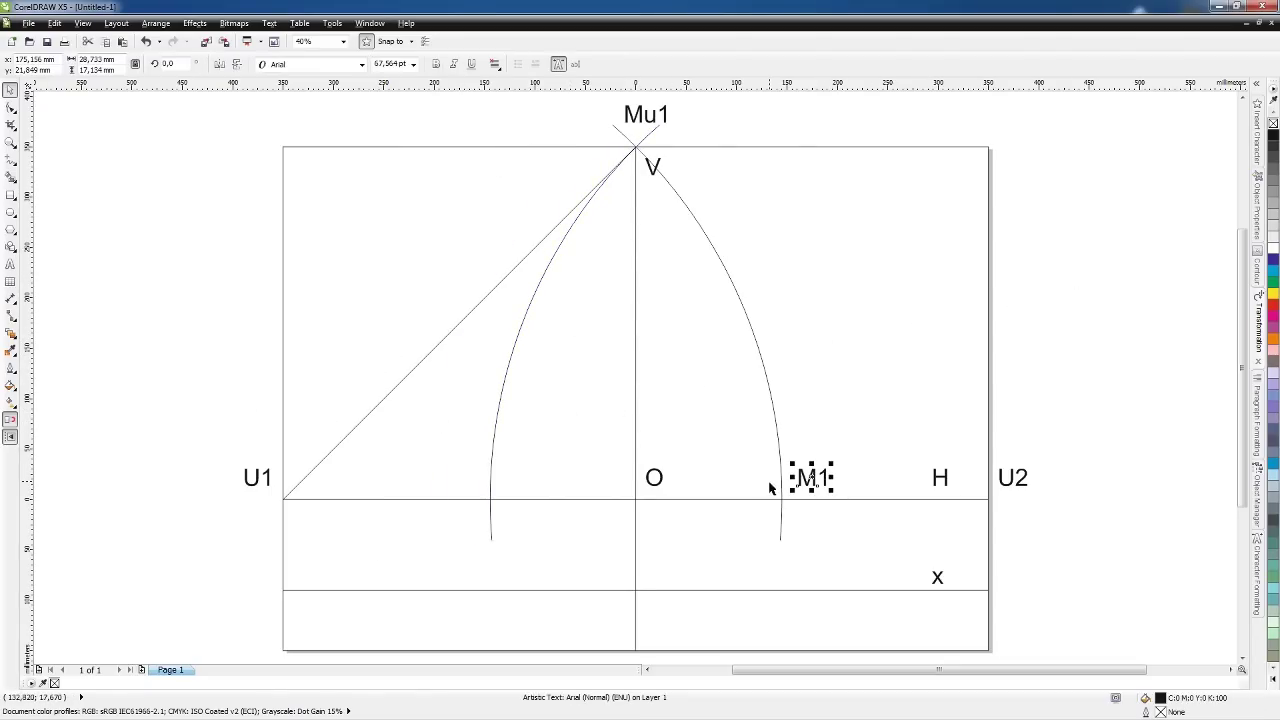
drag(812, 476, 468, 458)
right_click(468, 458)
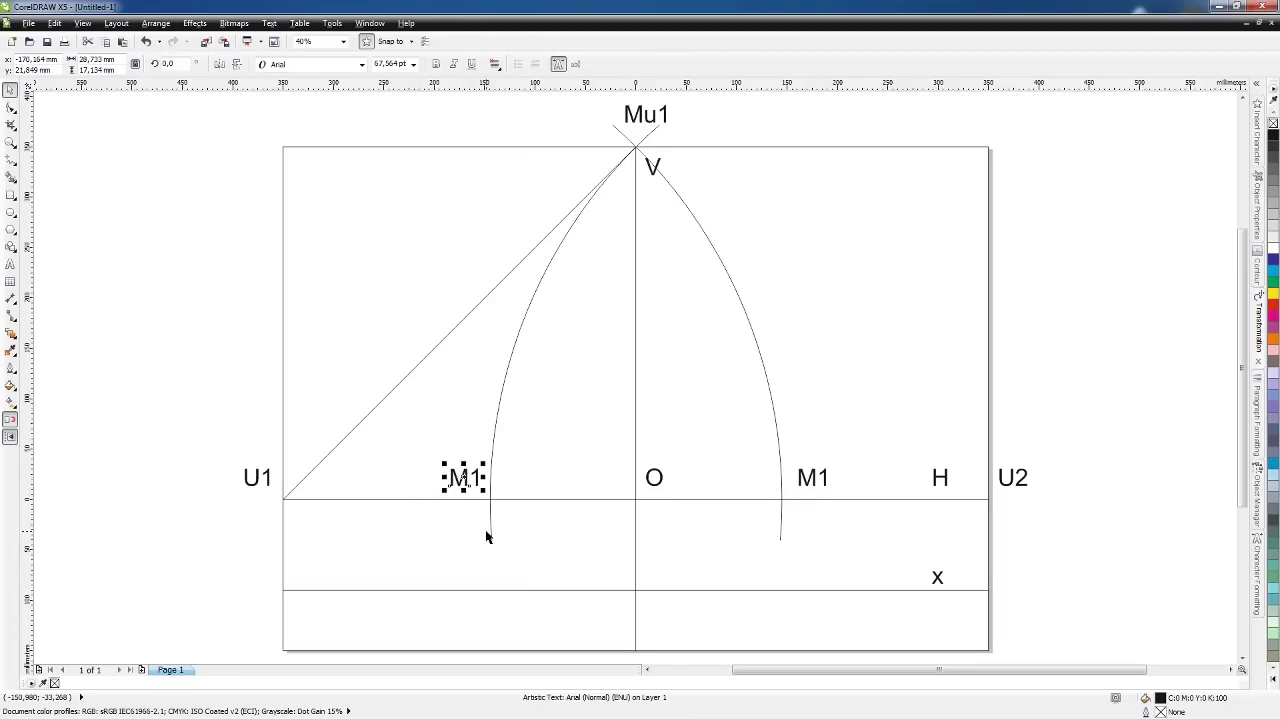
key(F8)
key(BackSpace)
text(2)
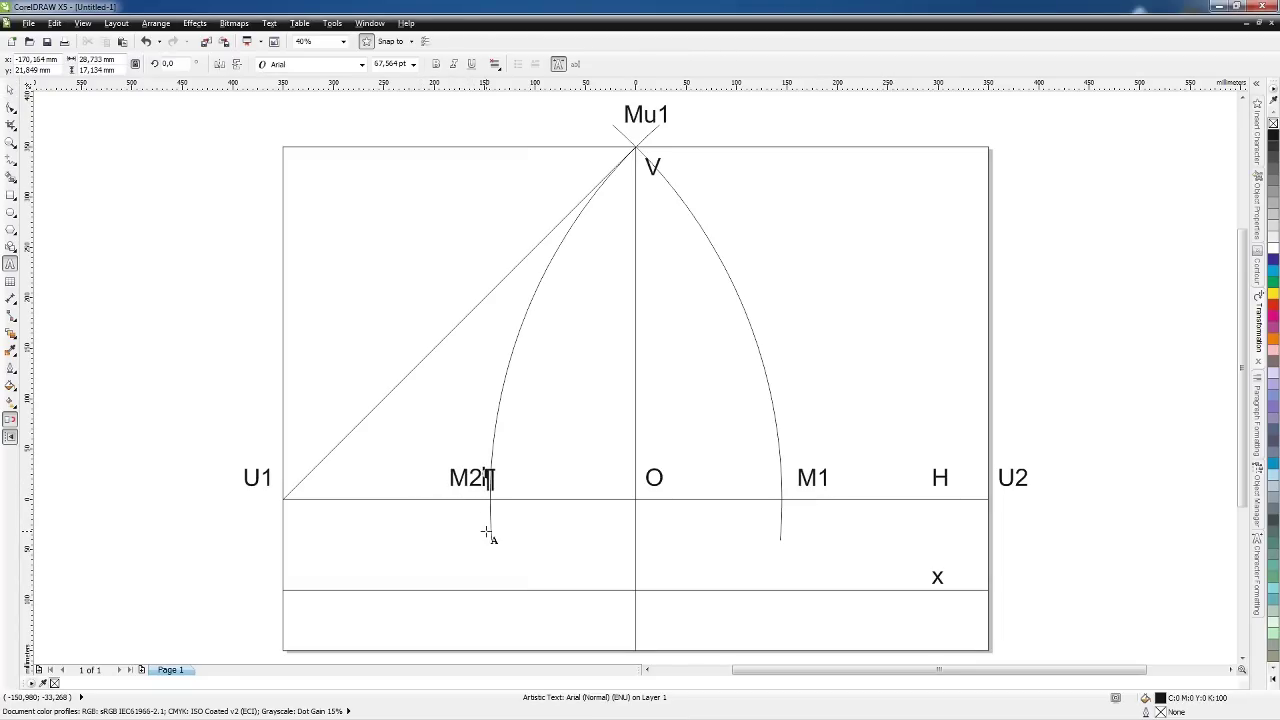
click(10, 88)
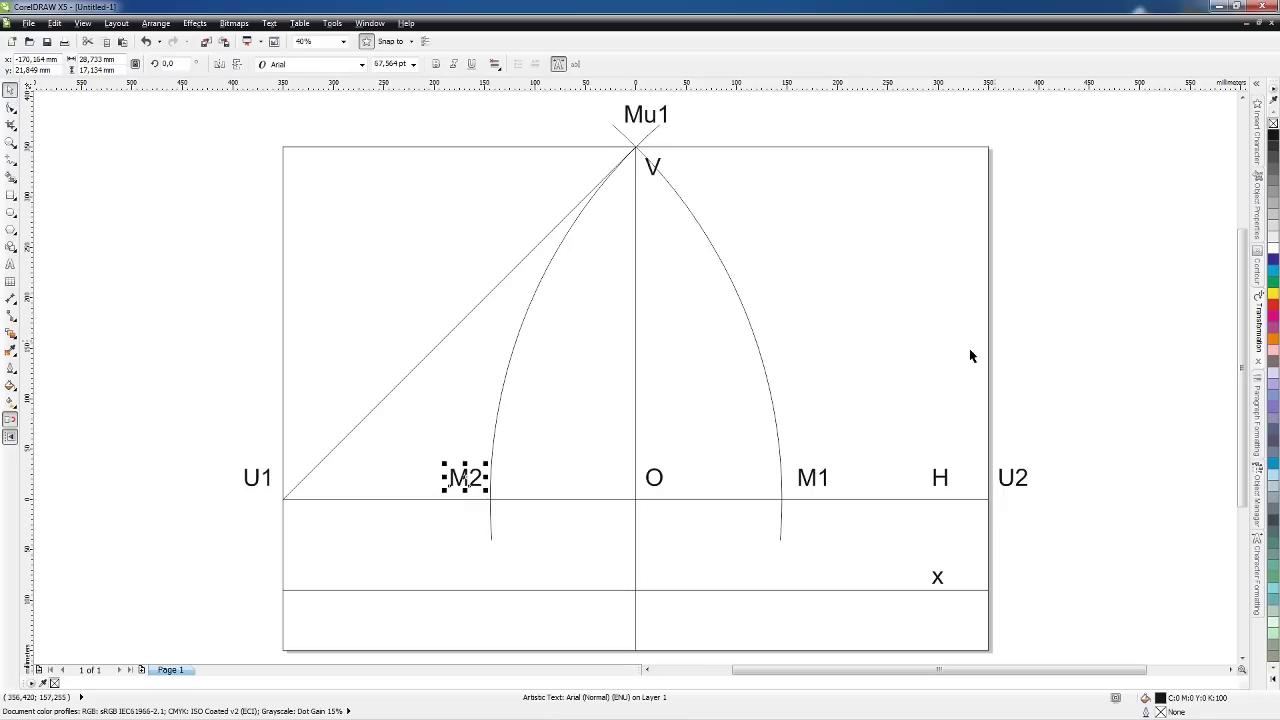
click(1068, 321)
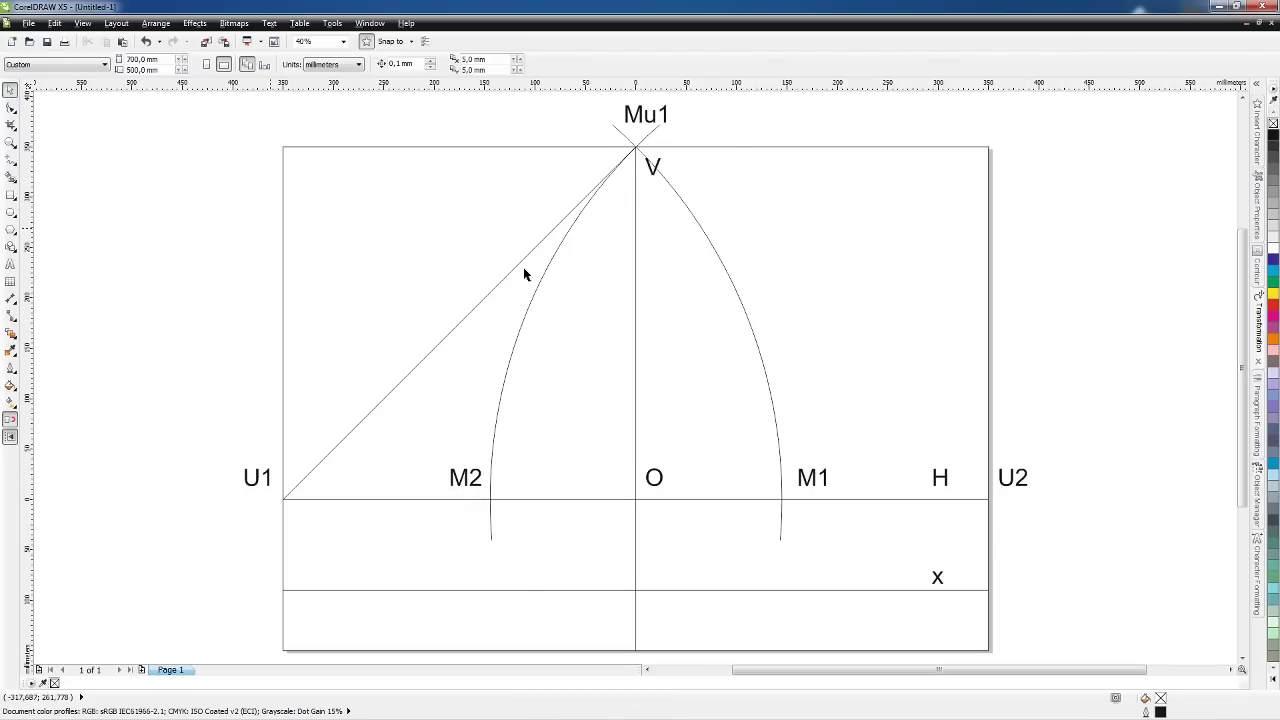
- Draw a straight line from U2 on the horizon to V at the upper end of the vertical centre line
click(10, 158)
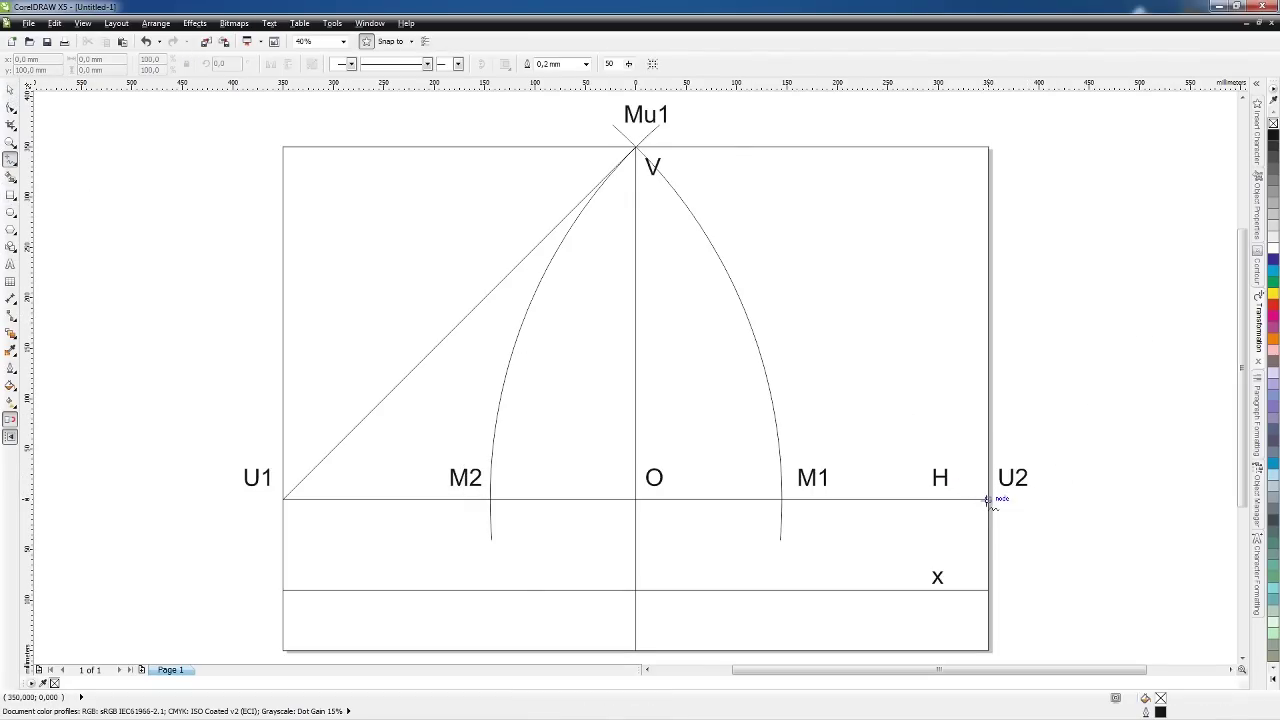
mouse_move(988, 499)
mouse_down()
mouse_move(597, 152)
mouse_move(633, 145)
mouse_up()
click(10, 90)
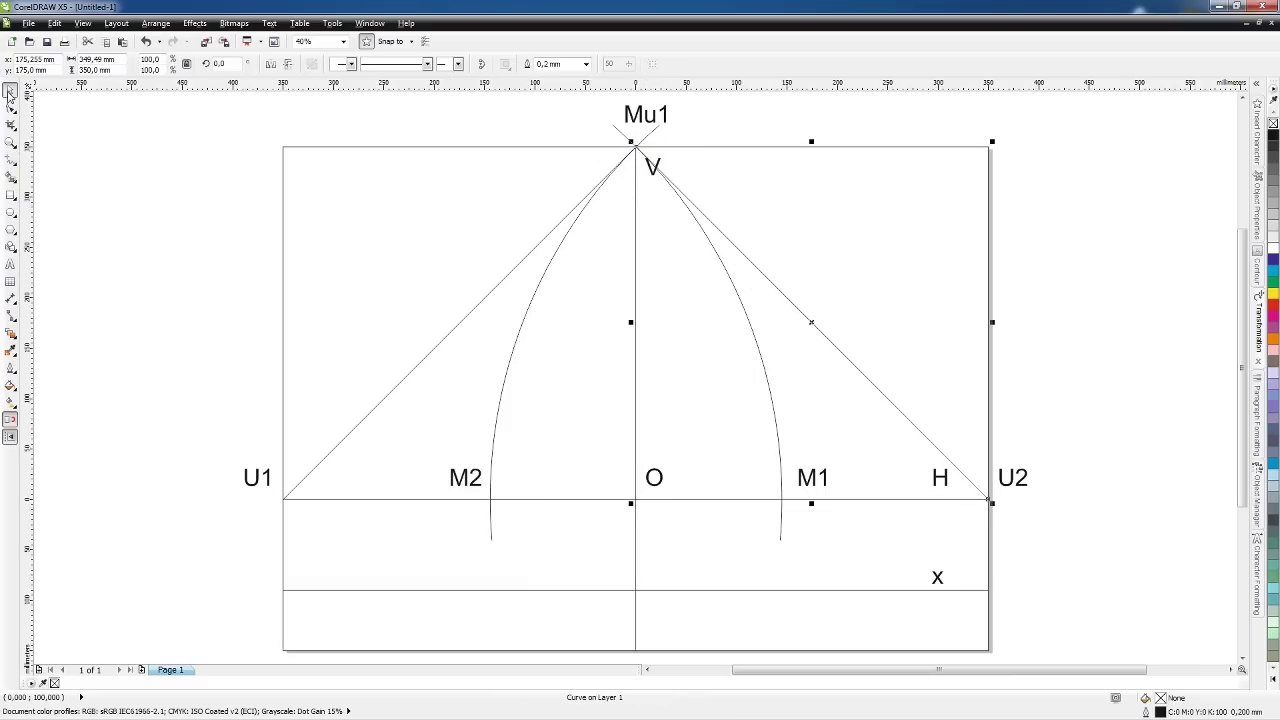
click(254, 165)
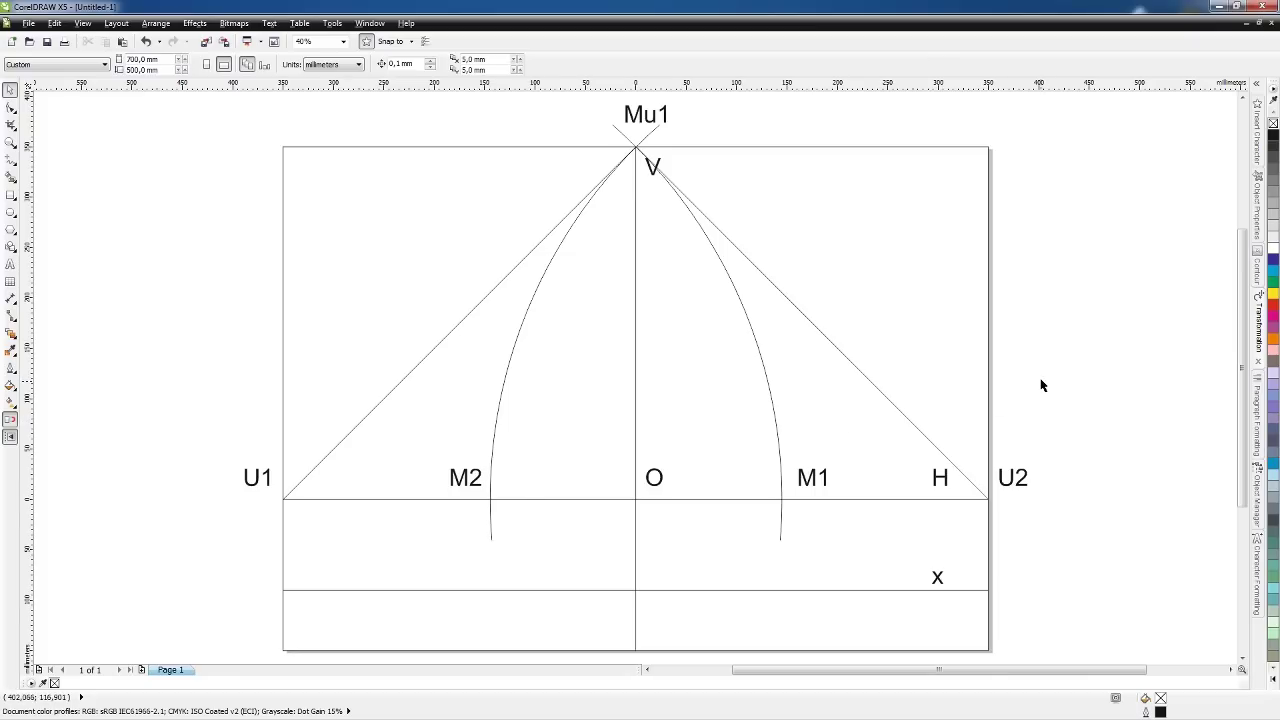
- In Zadacha_Obelisk_45.cdr, enable snapping to guidelines and draw a horizontal line about 117 mm long from O1 along the plan's lower edge past the sheet
key(ctrl+Tab)
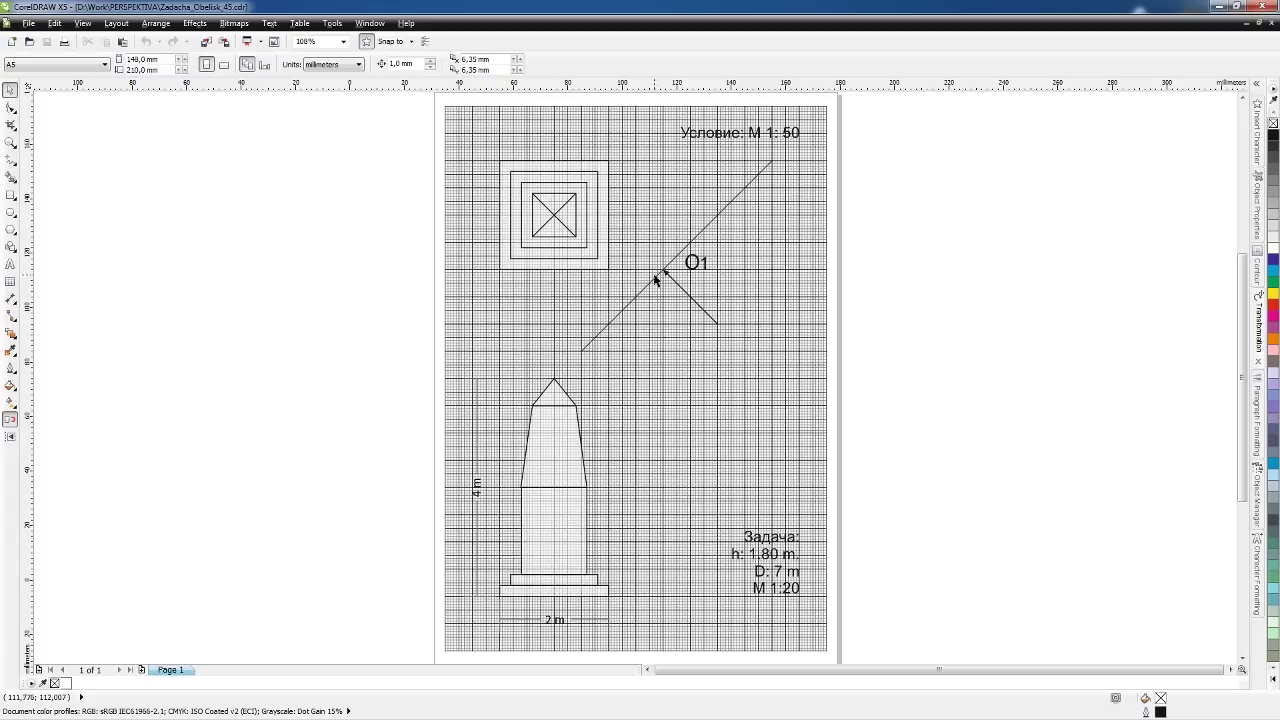
click(10, 158)
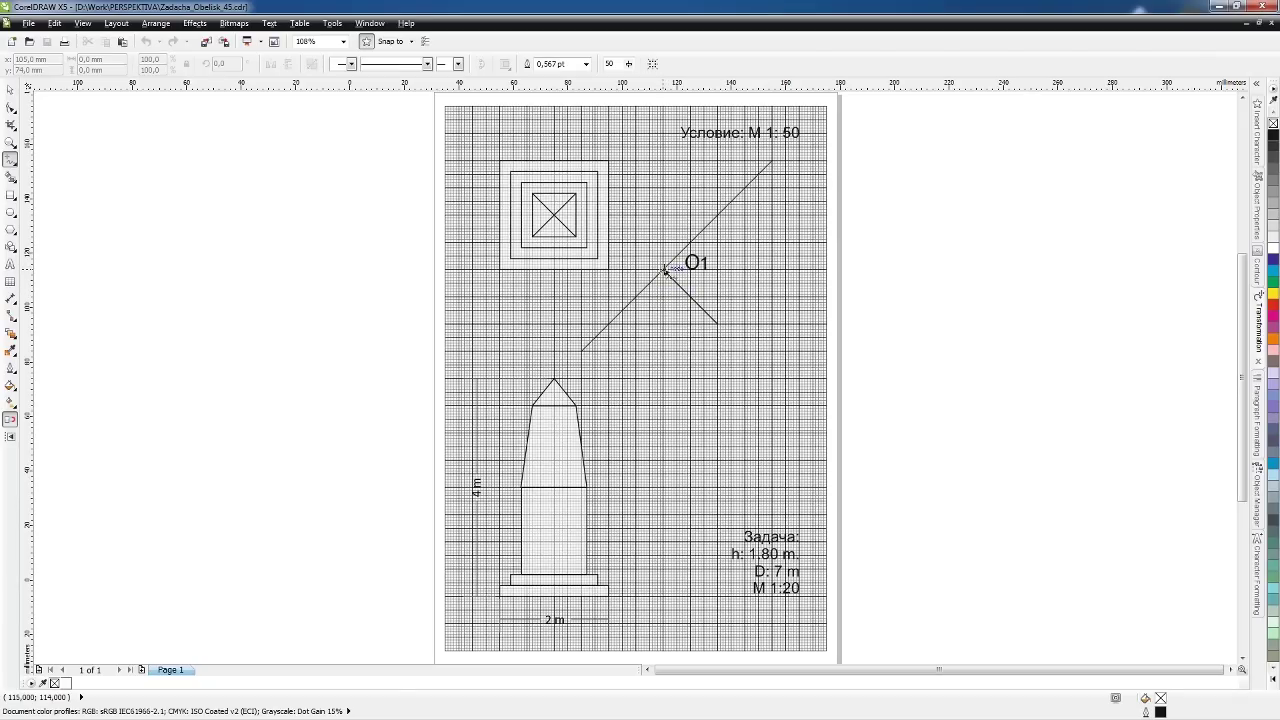
click(409, 42)
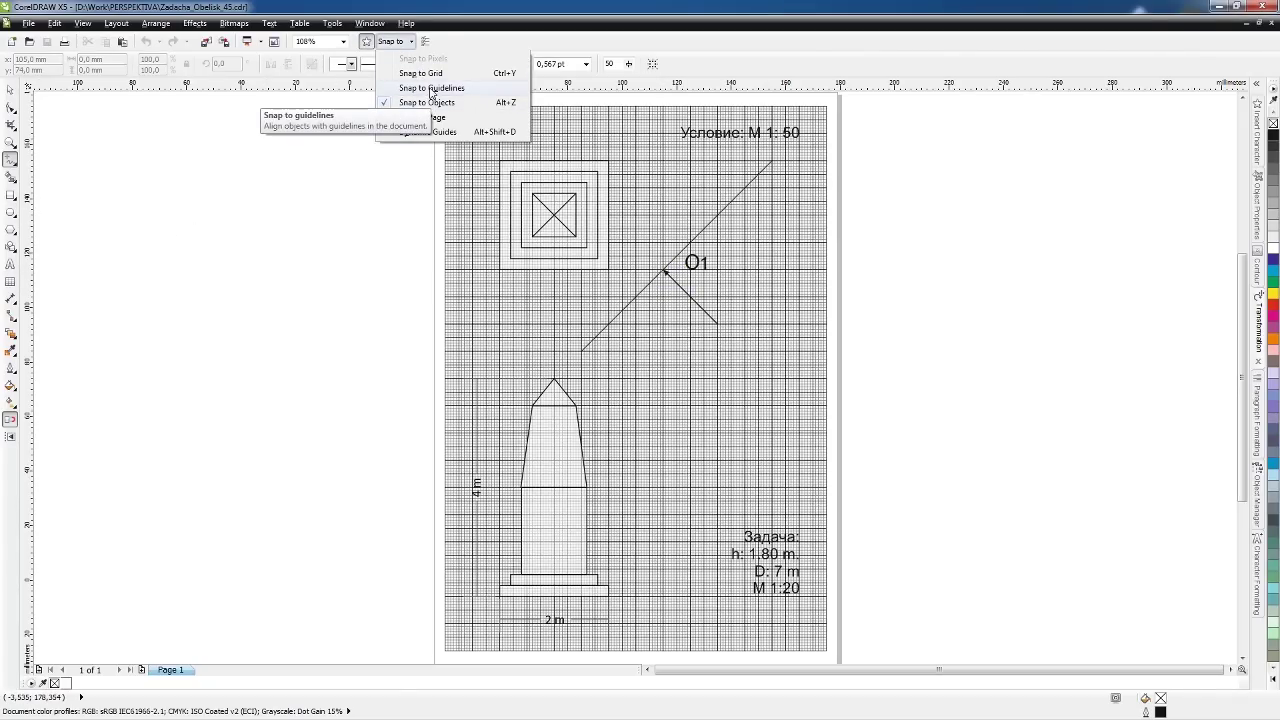
click(431, 89)
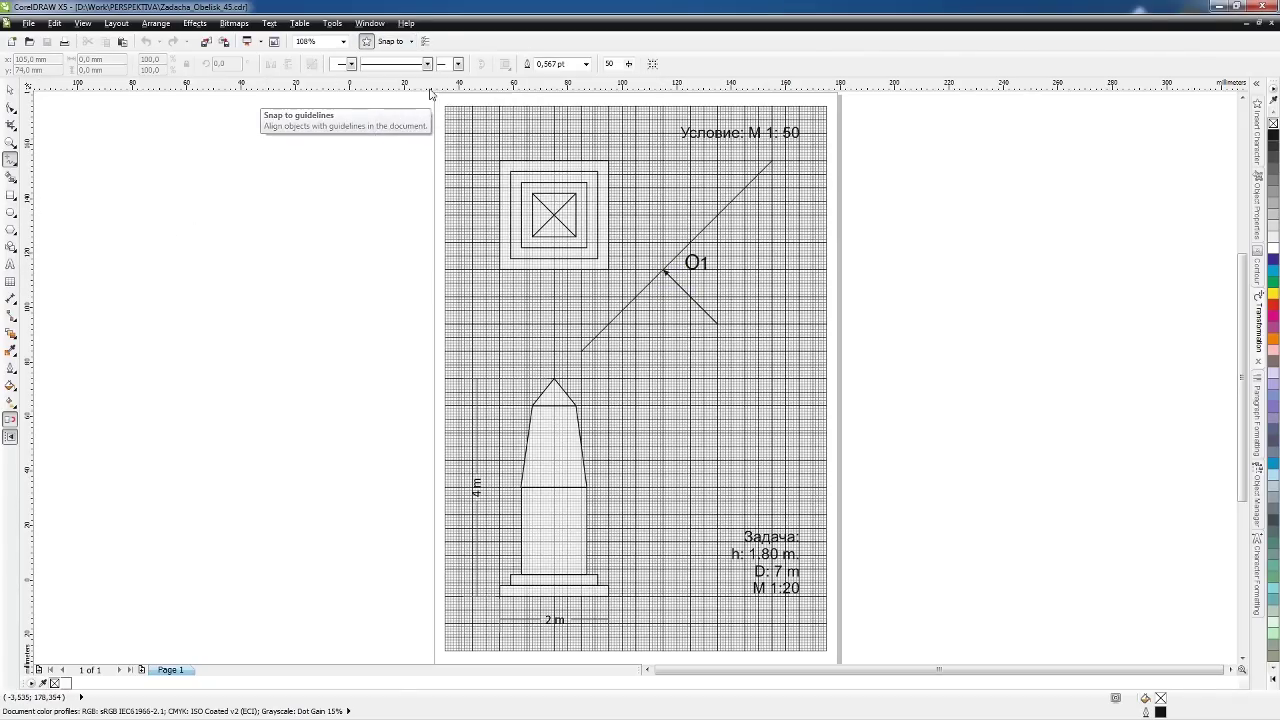
drag(664, 270, 500, 268)
click(663, 266)
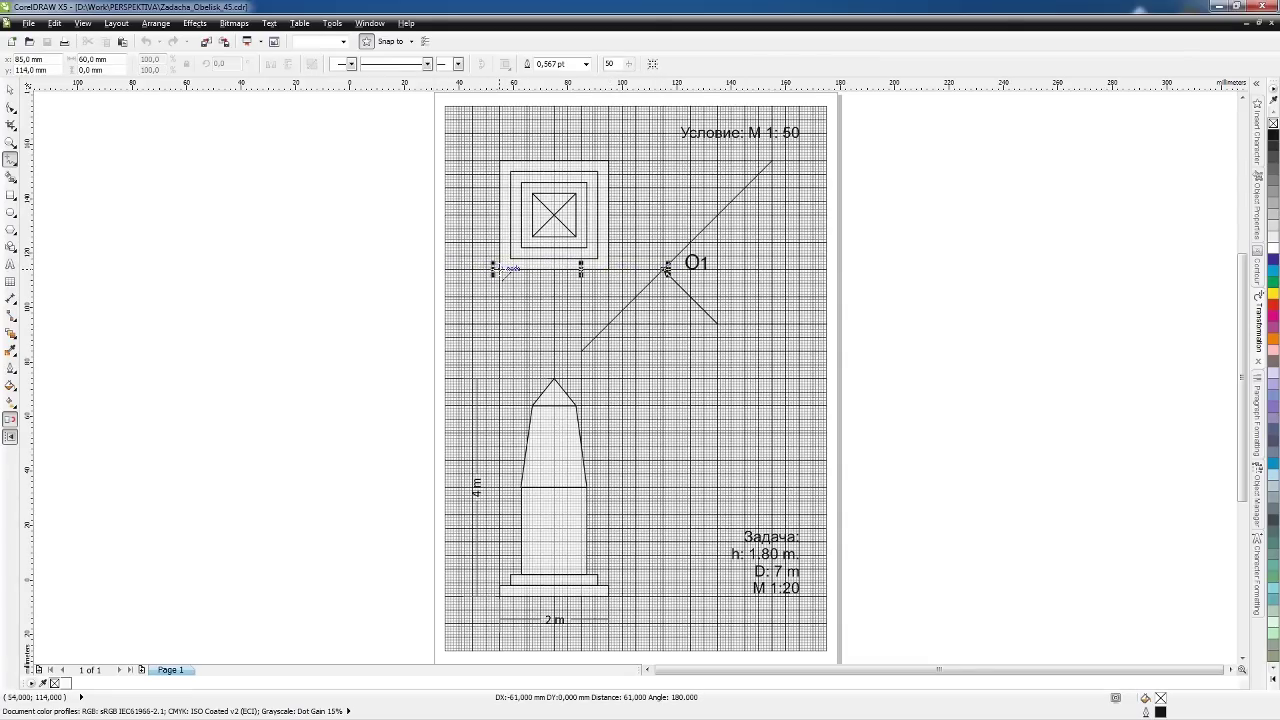
click(9, 90)
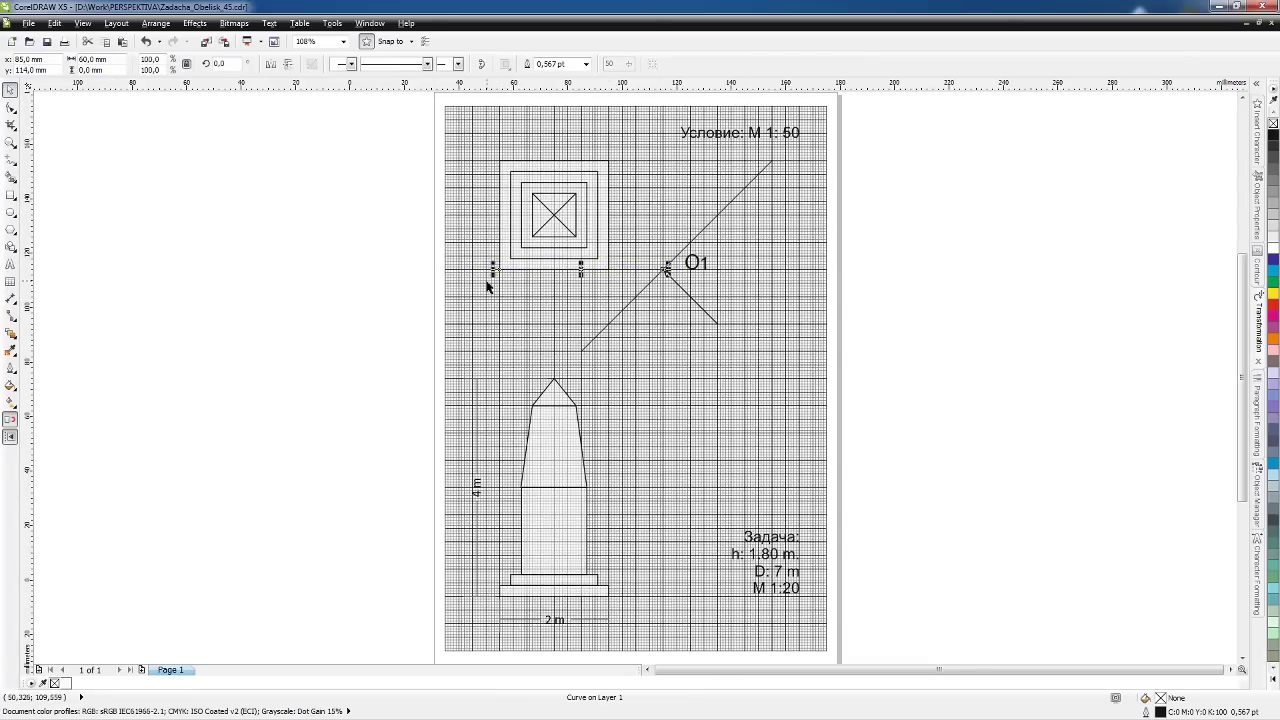
drag(493, 270, 337, 269)
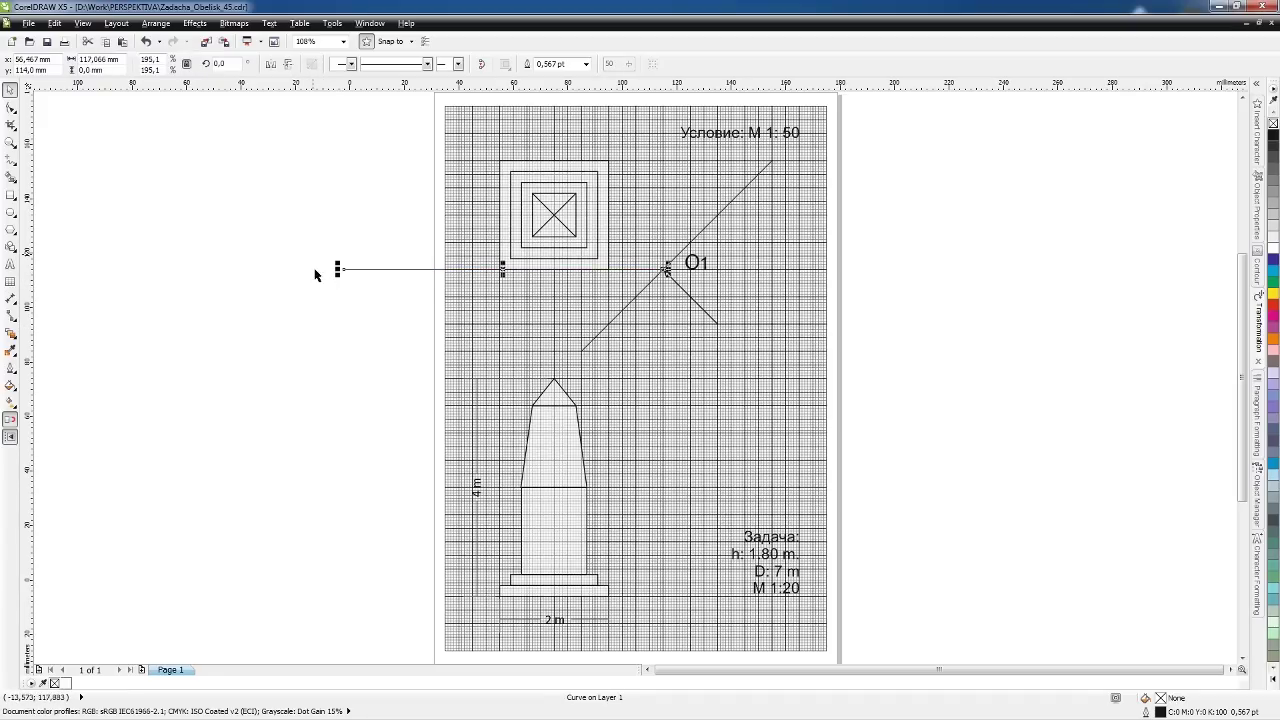
- Add a solid arrowhead to the end of the horizontal line that points away from O1
click(458, 64)
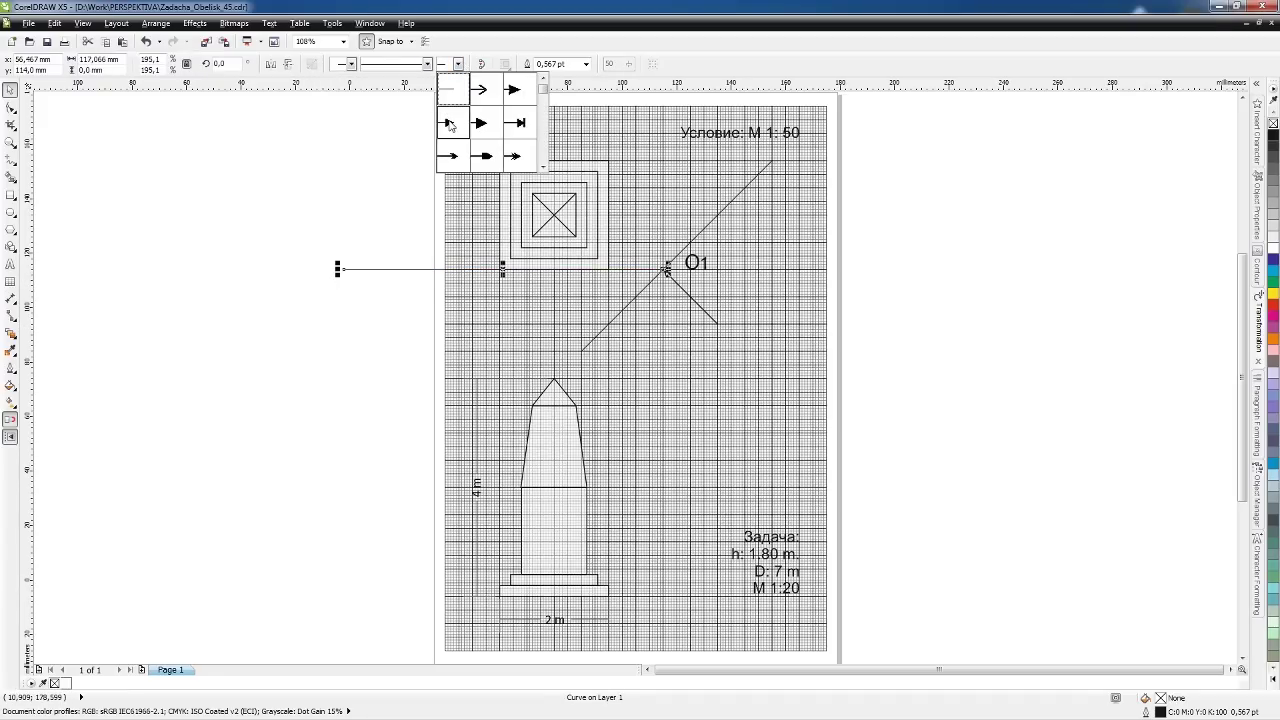
click(513, 89)
click(337, 211)
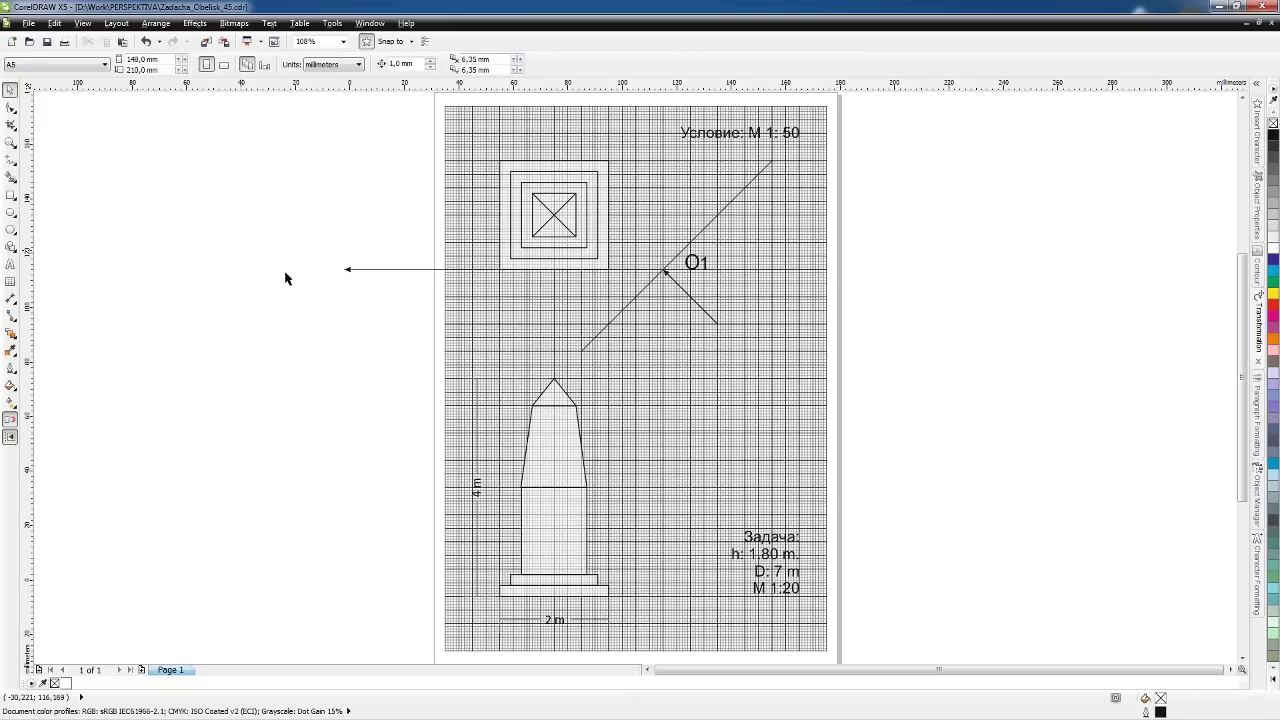
- Add the text label U1 just above the arrowhead of the horizontal line
click(10, 263)
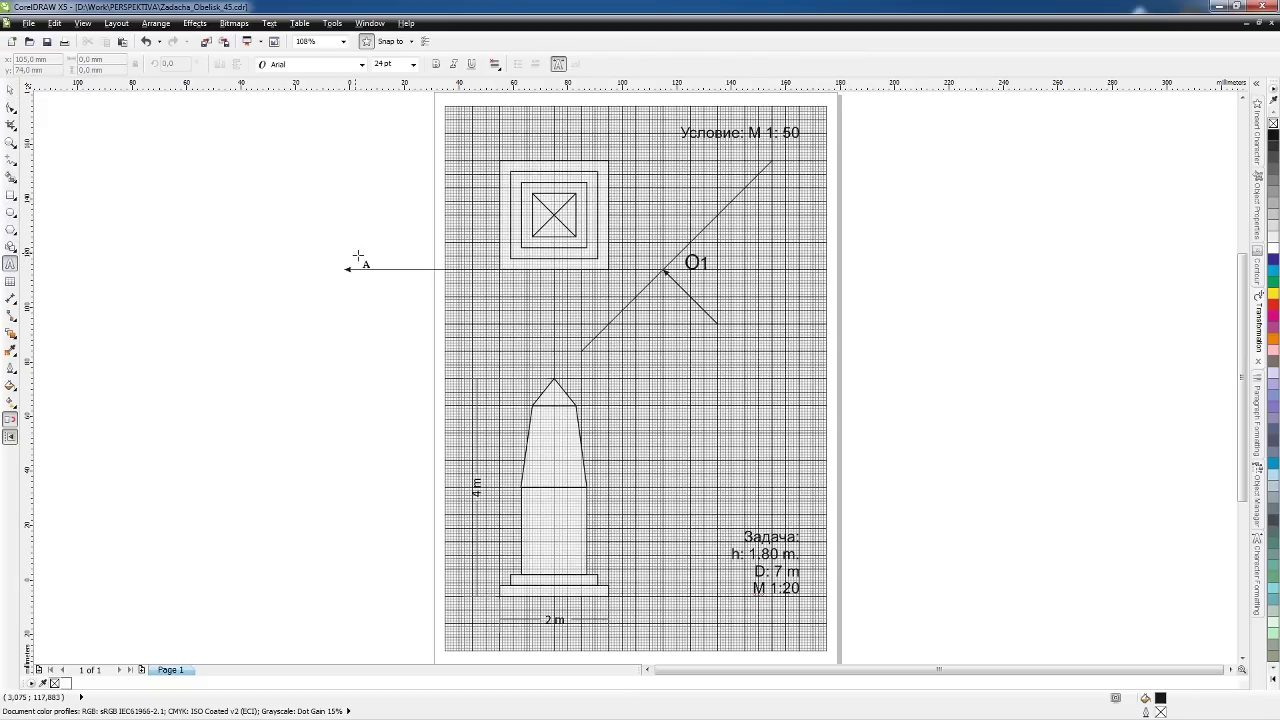
text(U)
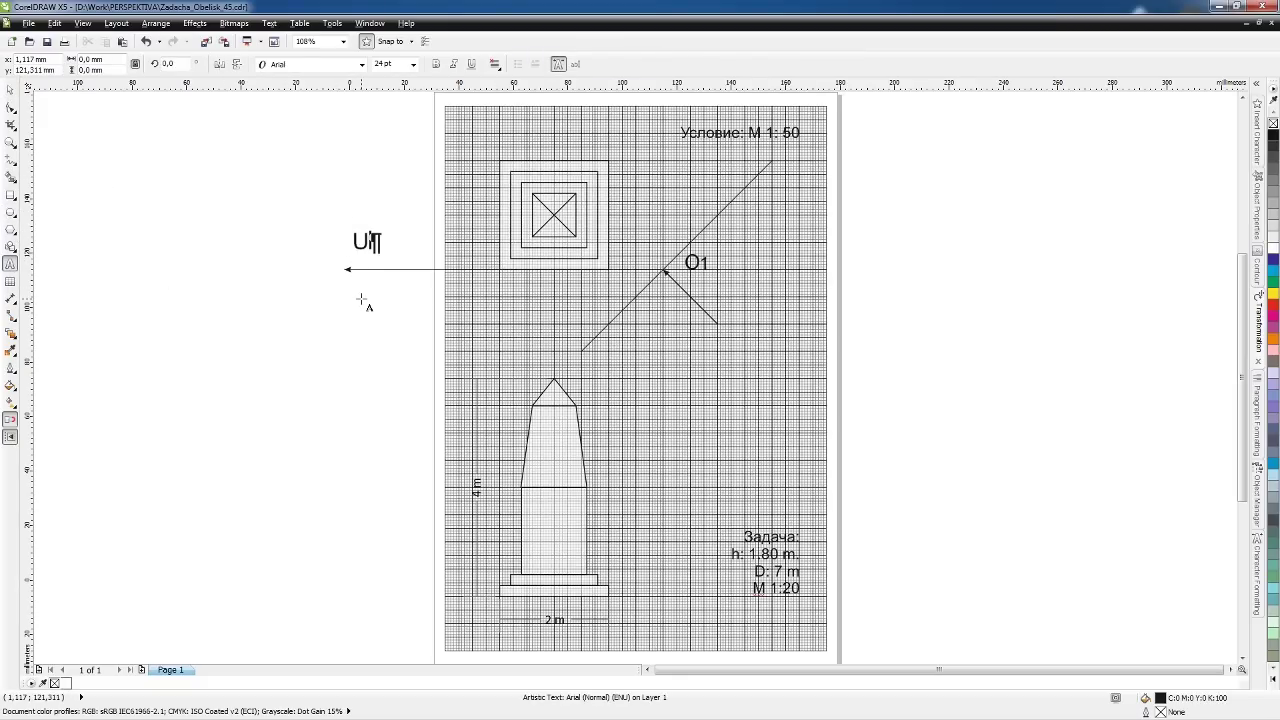
text(1)
key(ctrl+space)
key(Escape)
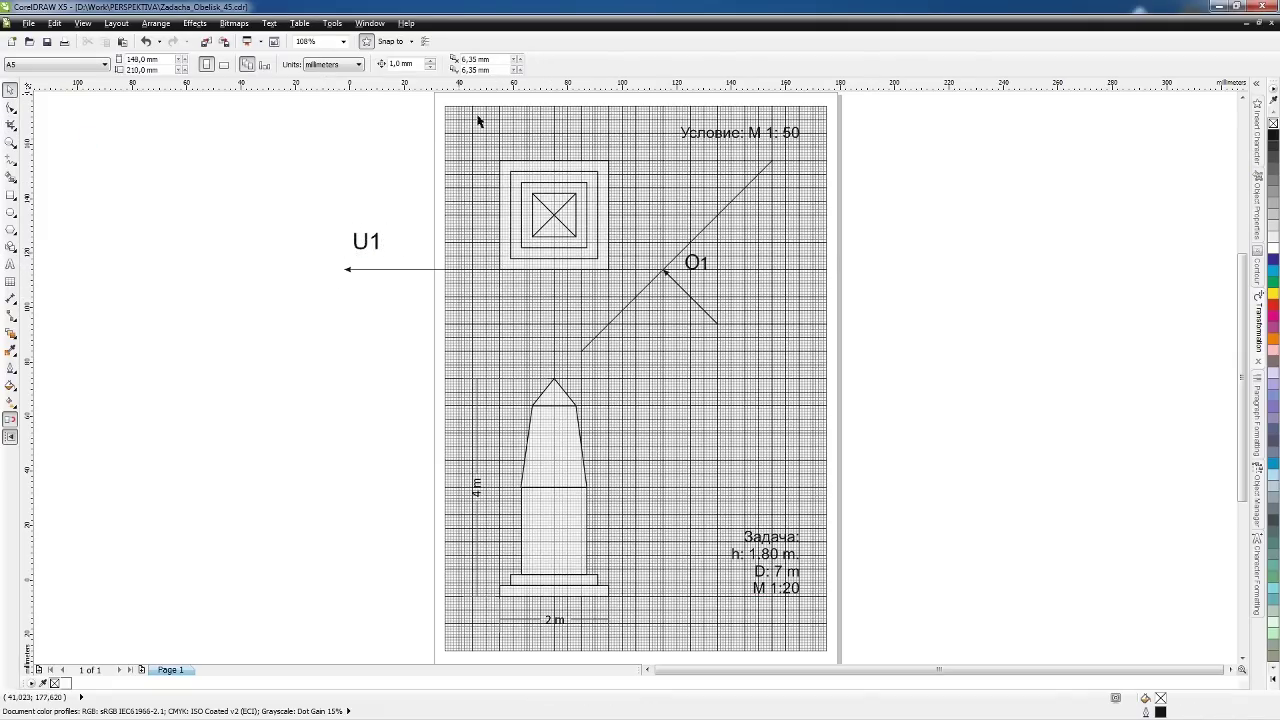
- In the untitled perspective drawing, draw a line from the centre line's crossing with the x line to U1
click(370, 23)
click(405, 226)
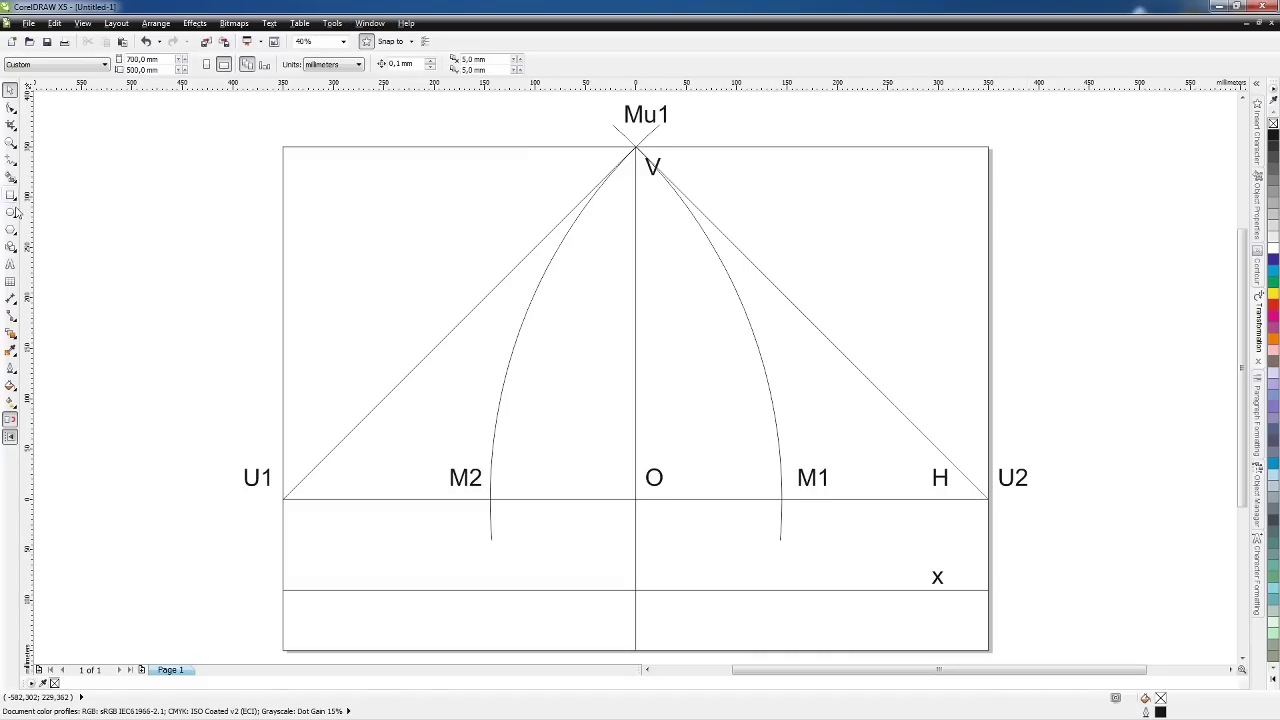
click(10, 160)
click(636, 591)
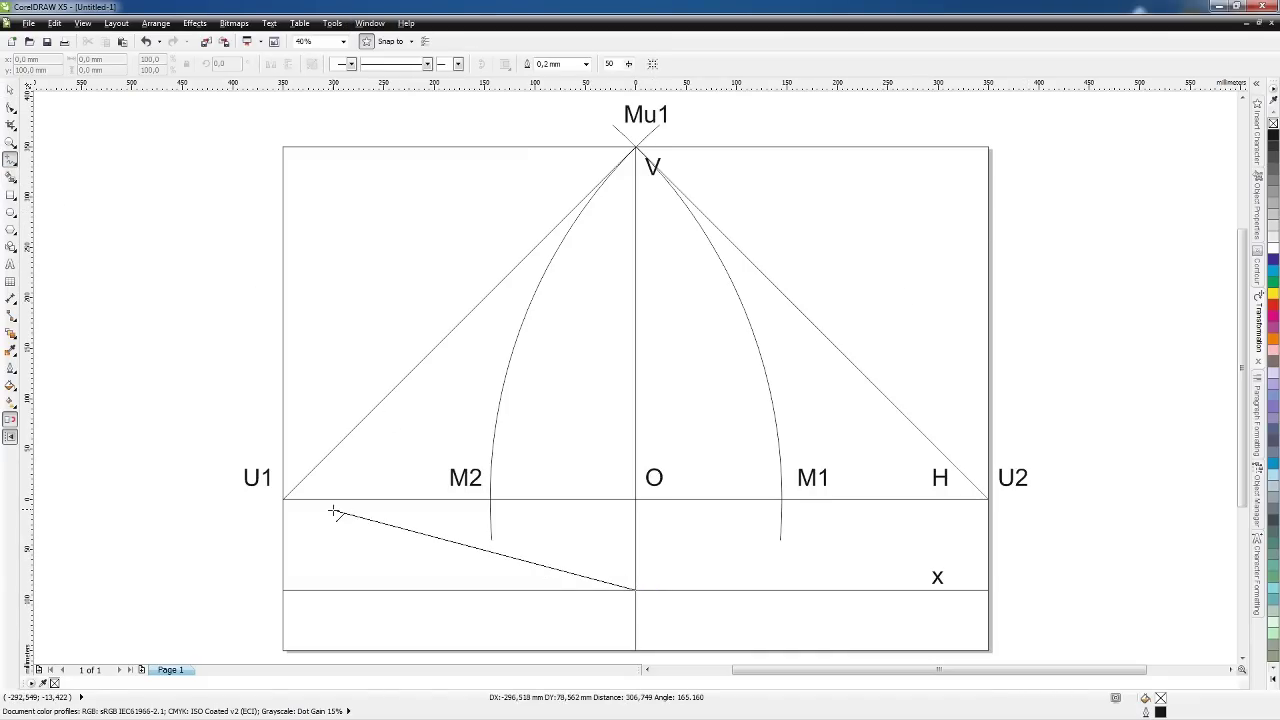
click(283, 498)
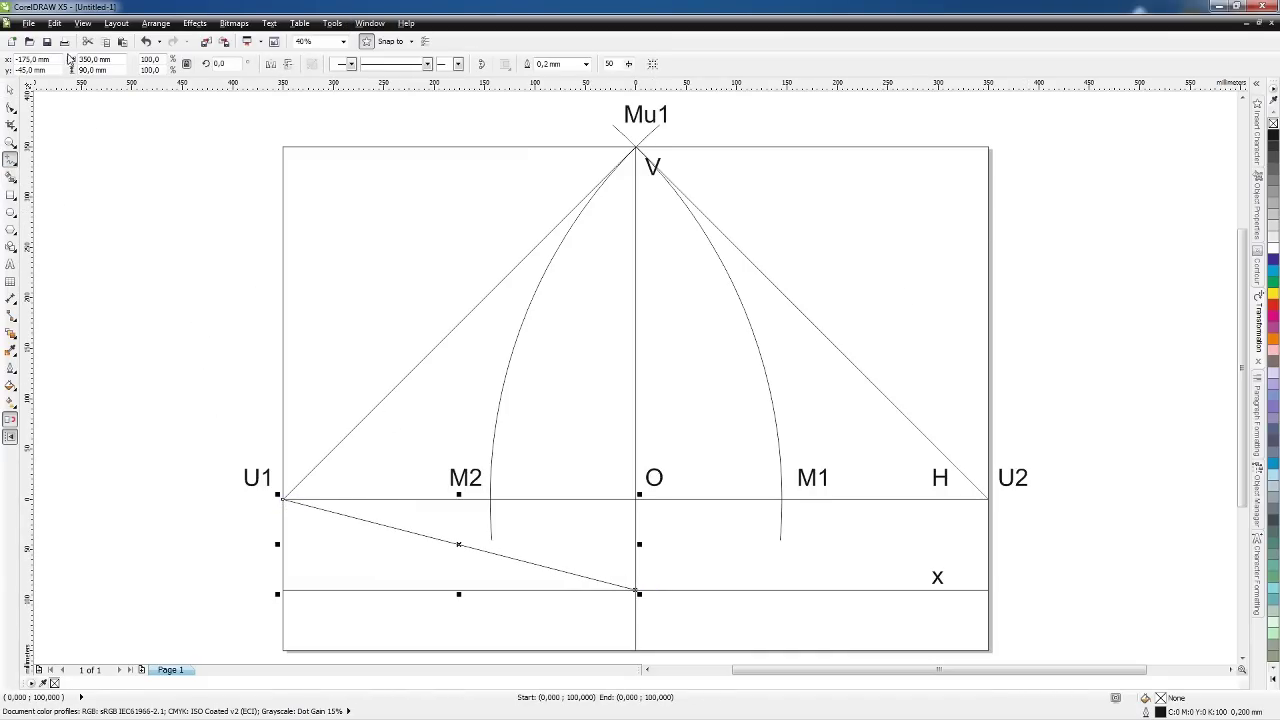
click(10, 90)
click(166, 269)
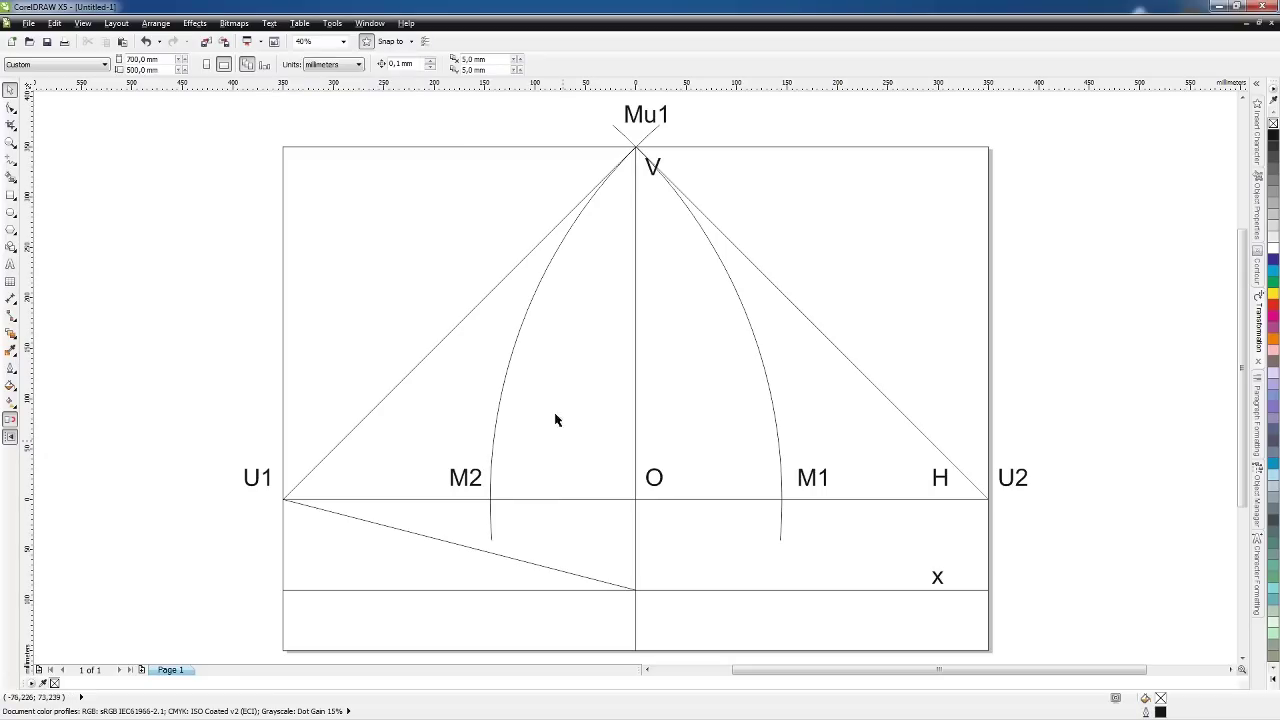
click(390, 41)
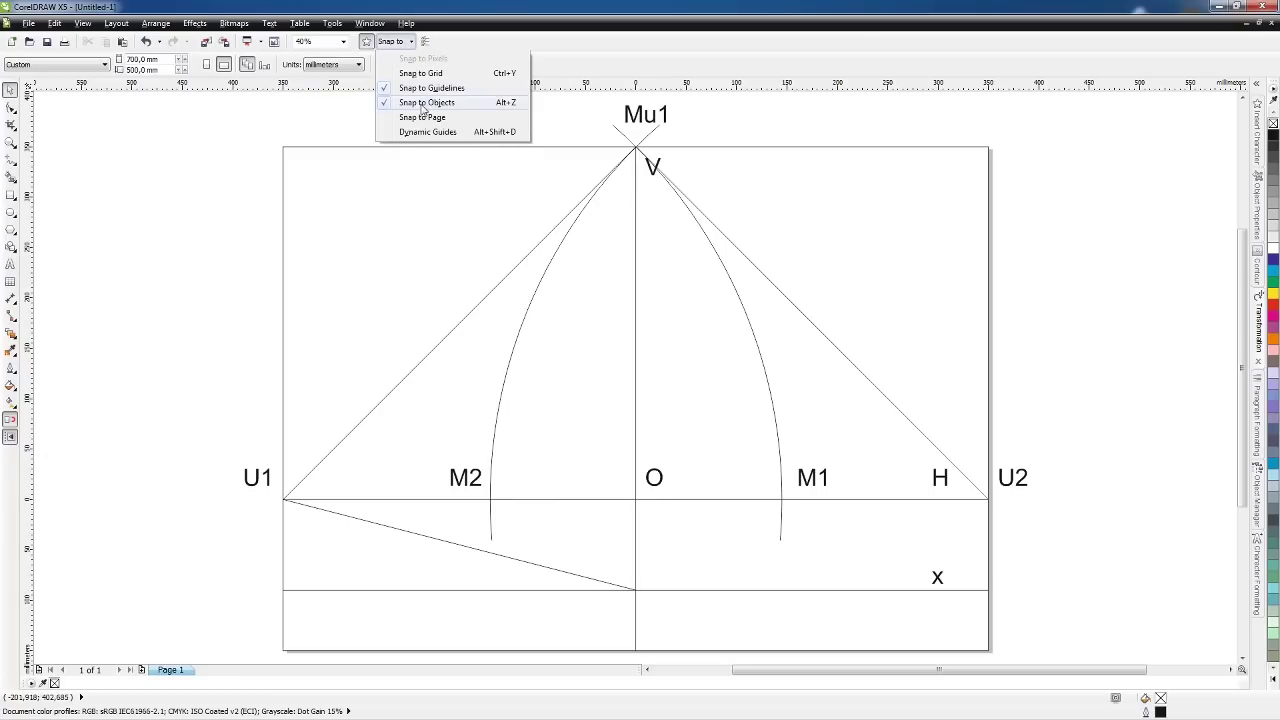
click(283, 114)
- In Zadacha_Obelisk_45.cdr, draw a 40 mm diameter circle centred on O1, passing through the plan's nearest corner
key(ctrl+Tab)
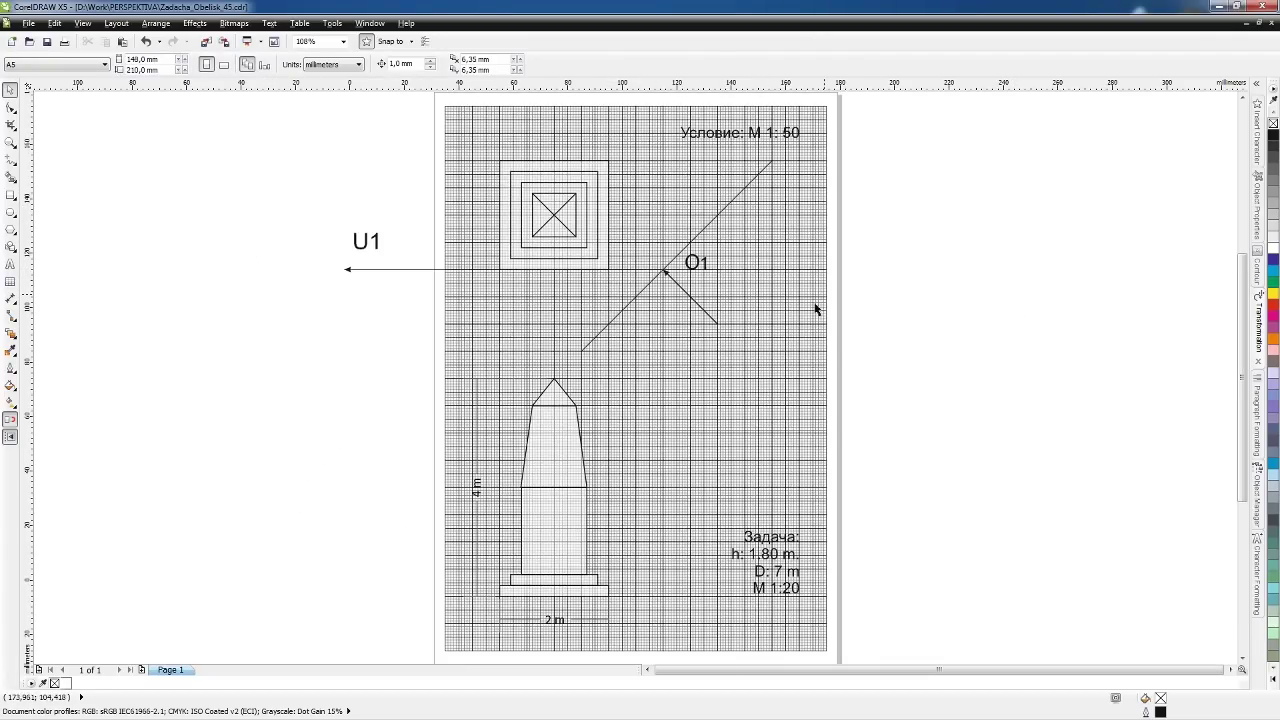
key(F2)
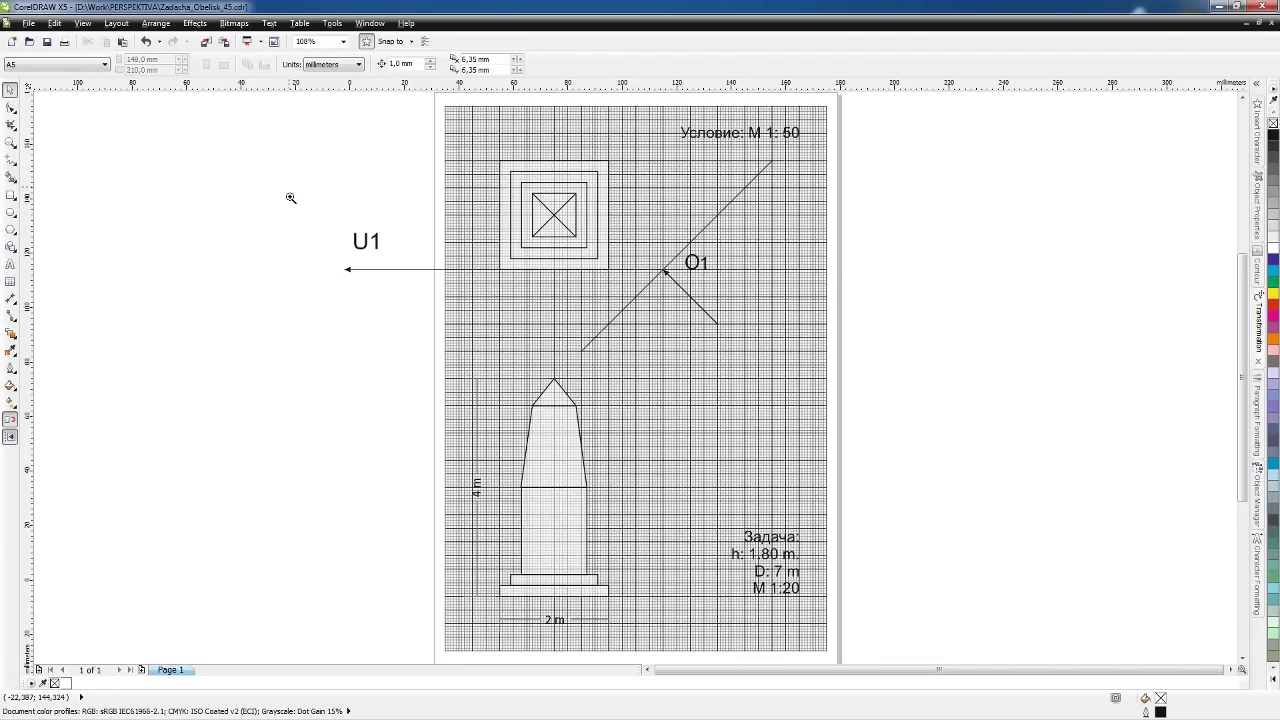
drag(287, 165, 588, 362)
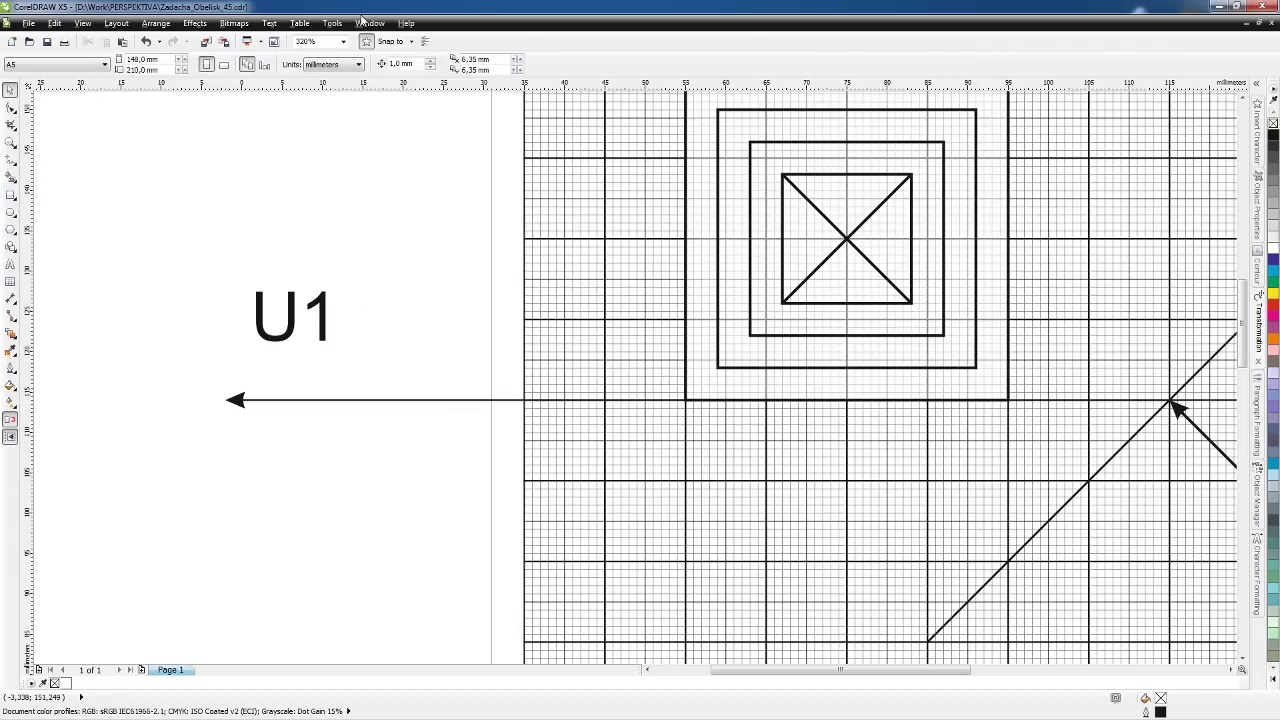
click(370, 23)
click(370, 23)
click(10, 211)
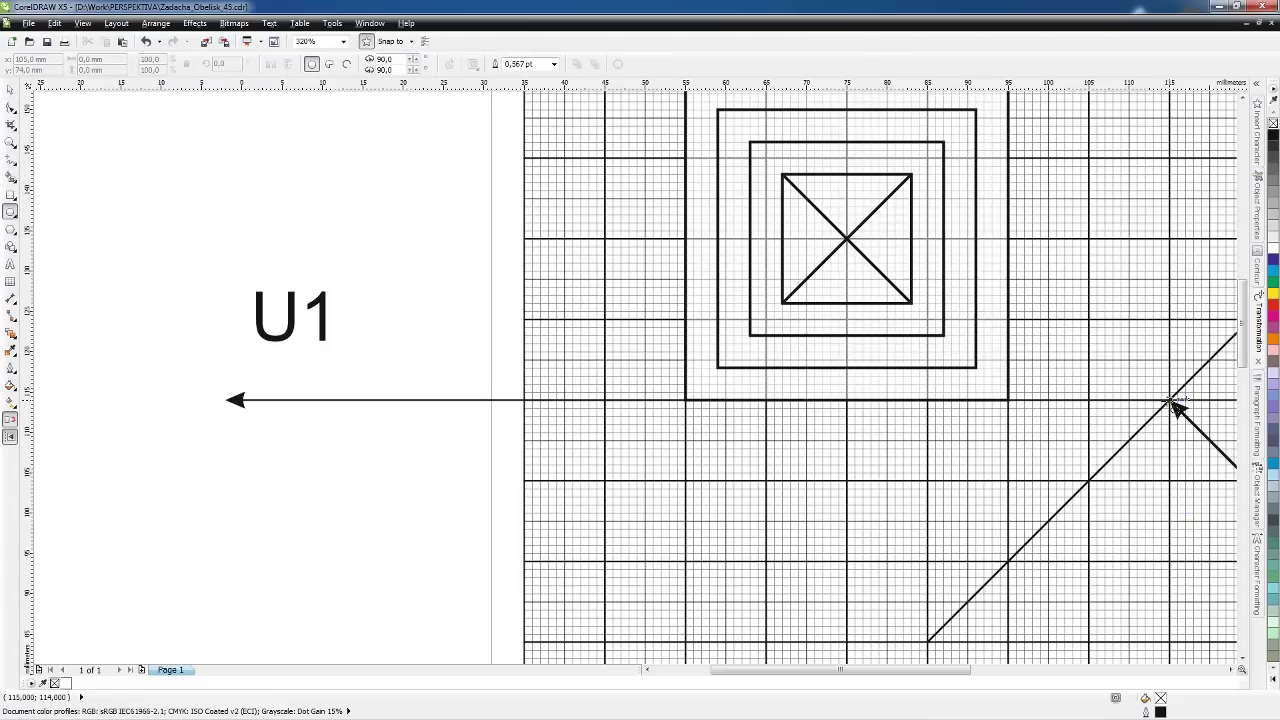
drag(1170, 400, 1008, 424)
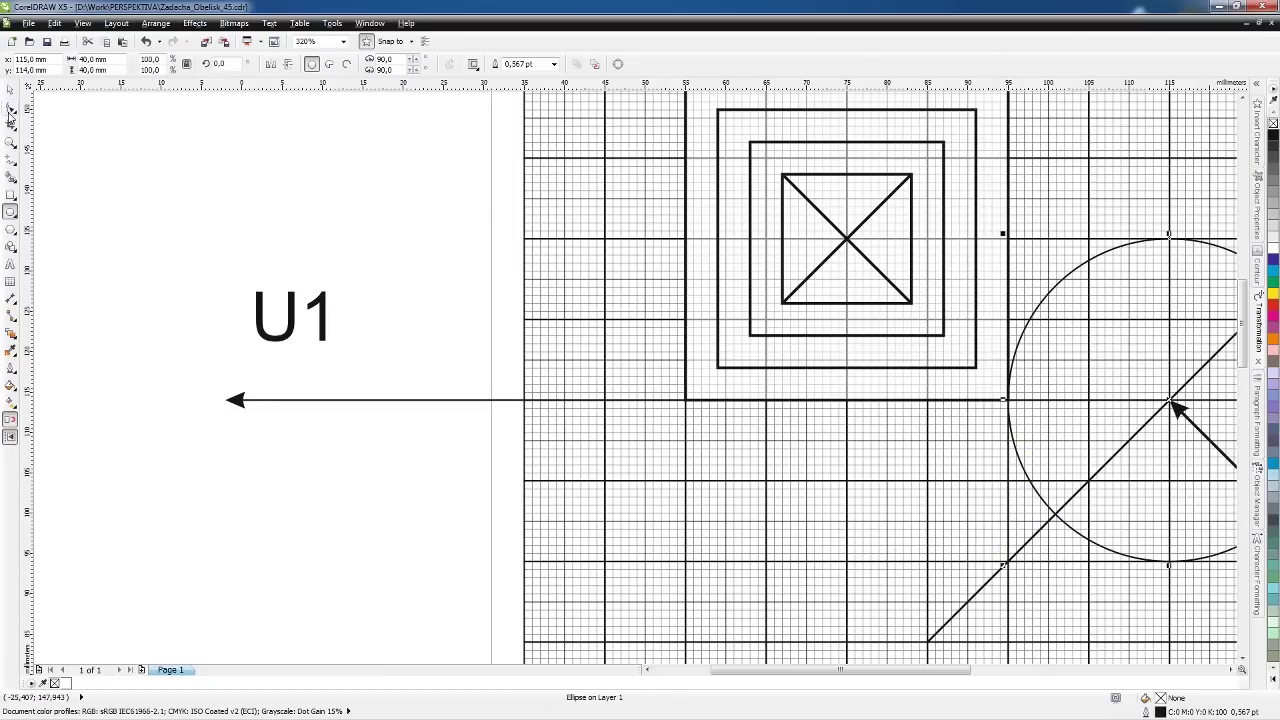
click(10, 90)
click(365, 288)
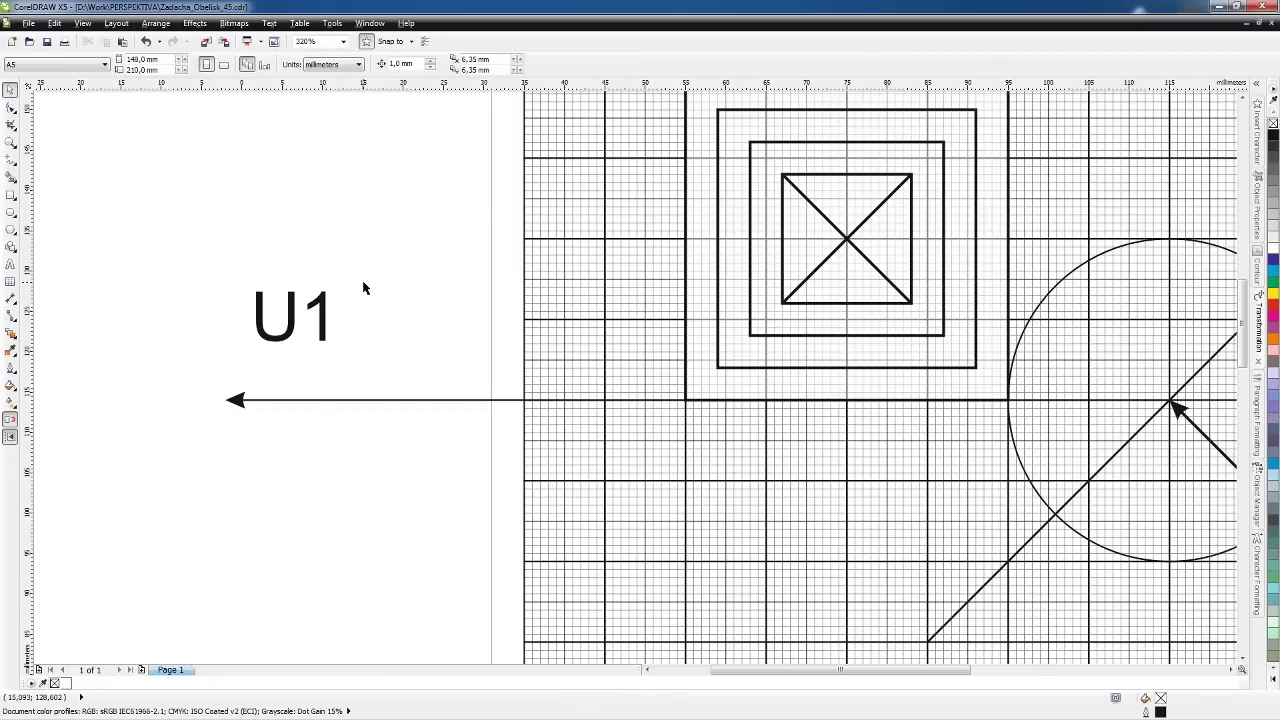
- Draw a 1.5 pt red line from O1 to the circle's lower crossing with the diagonal line
key(shift+F4)
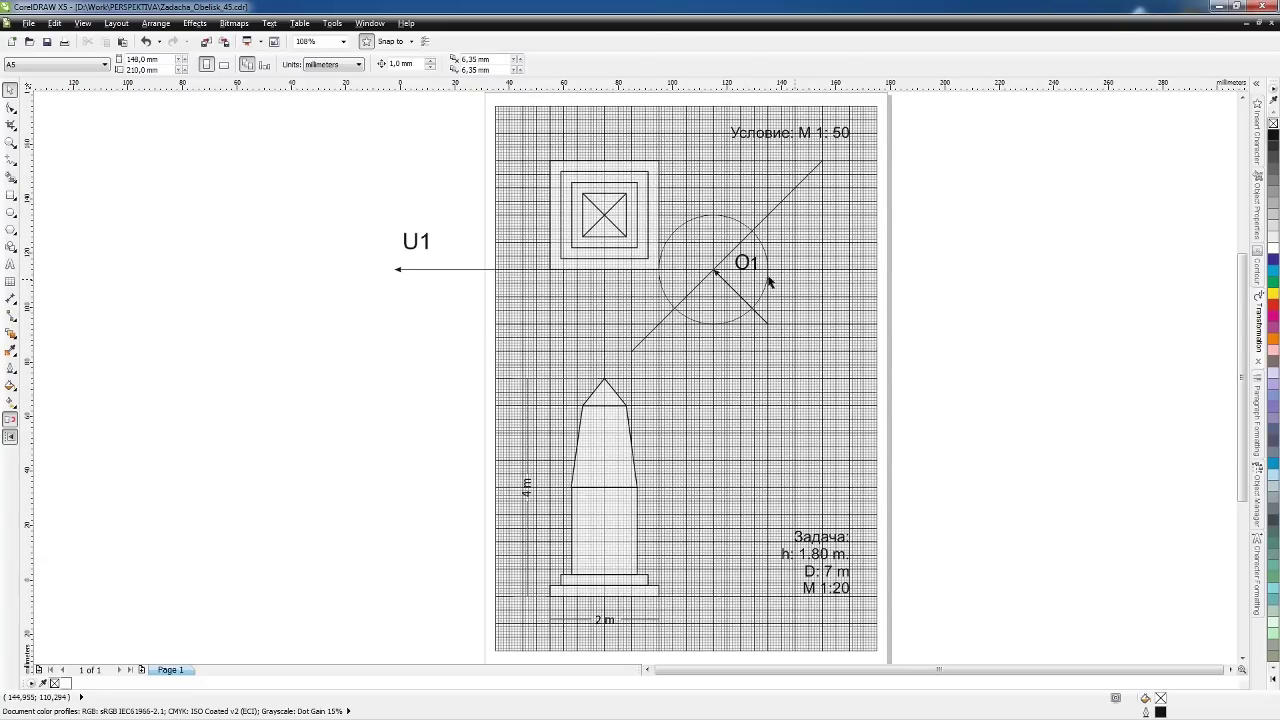
scroll(655, 237, up, 5)
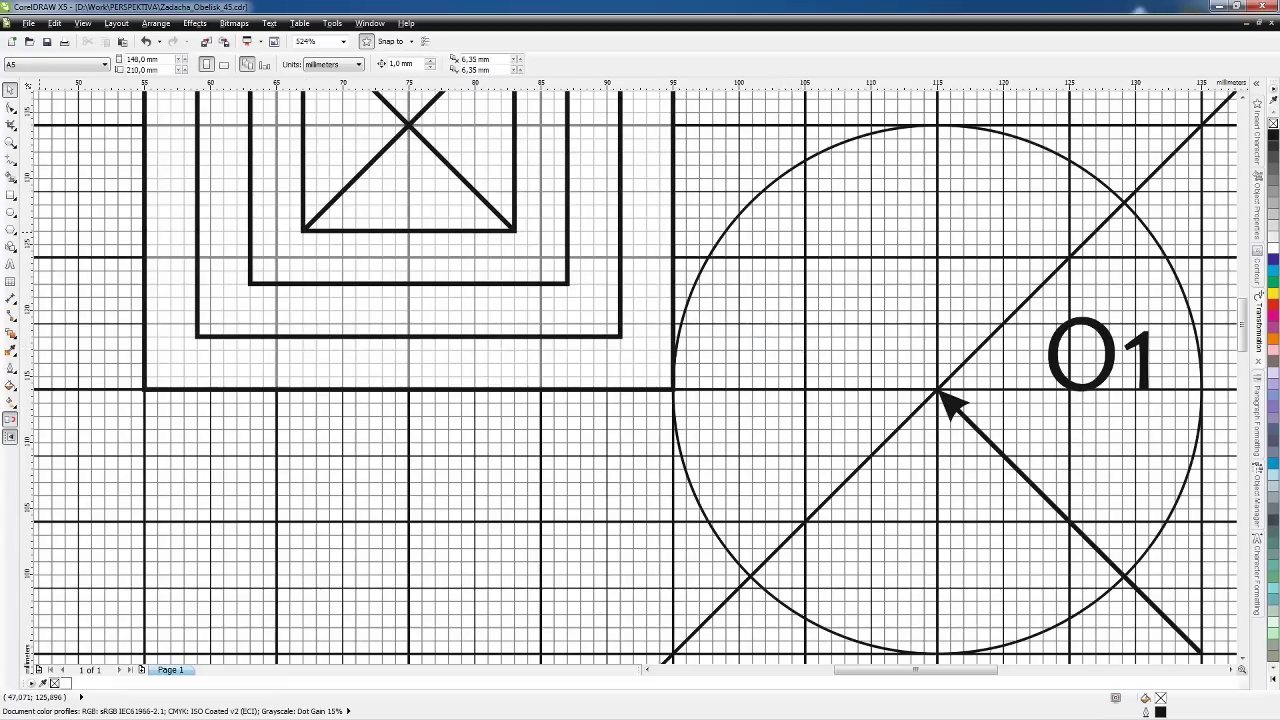
click(10, 160)
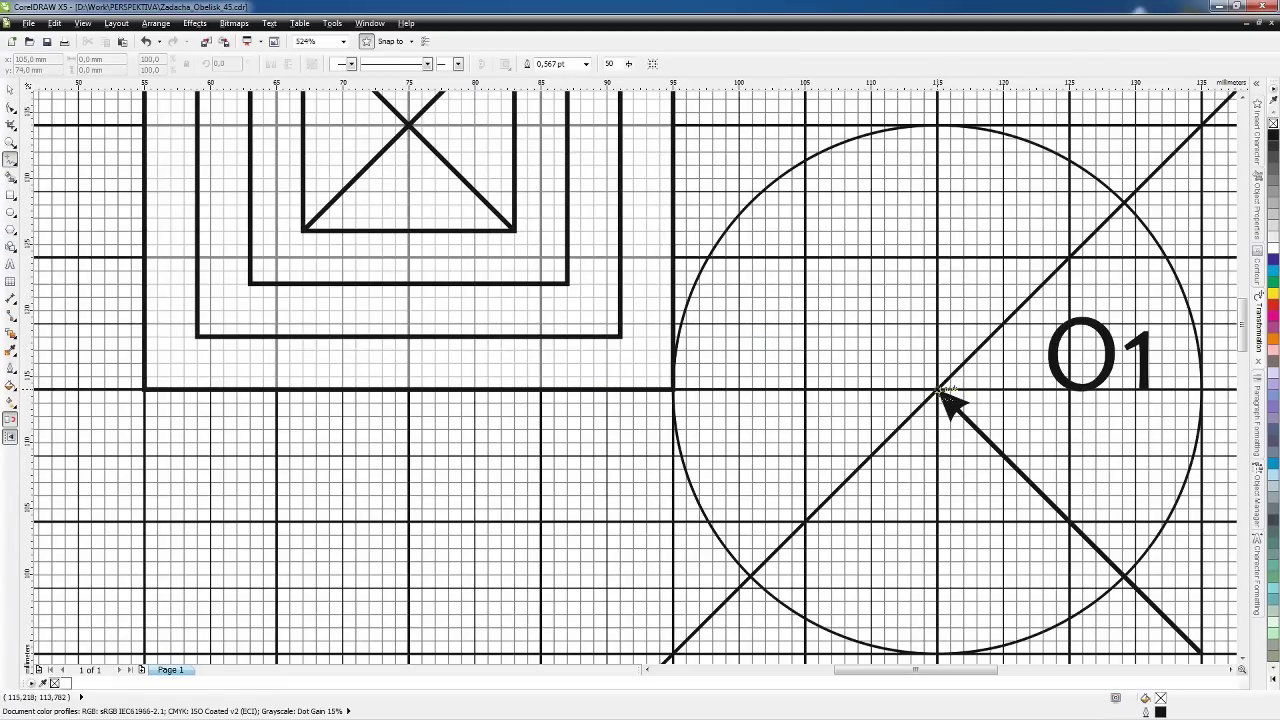
click(940, 390)
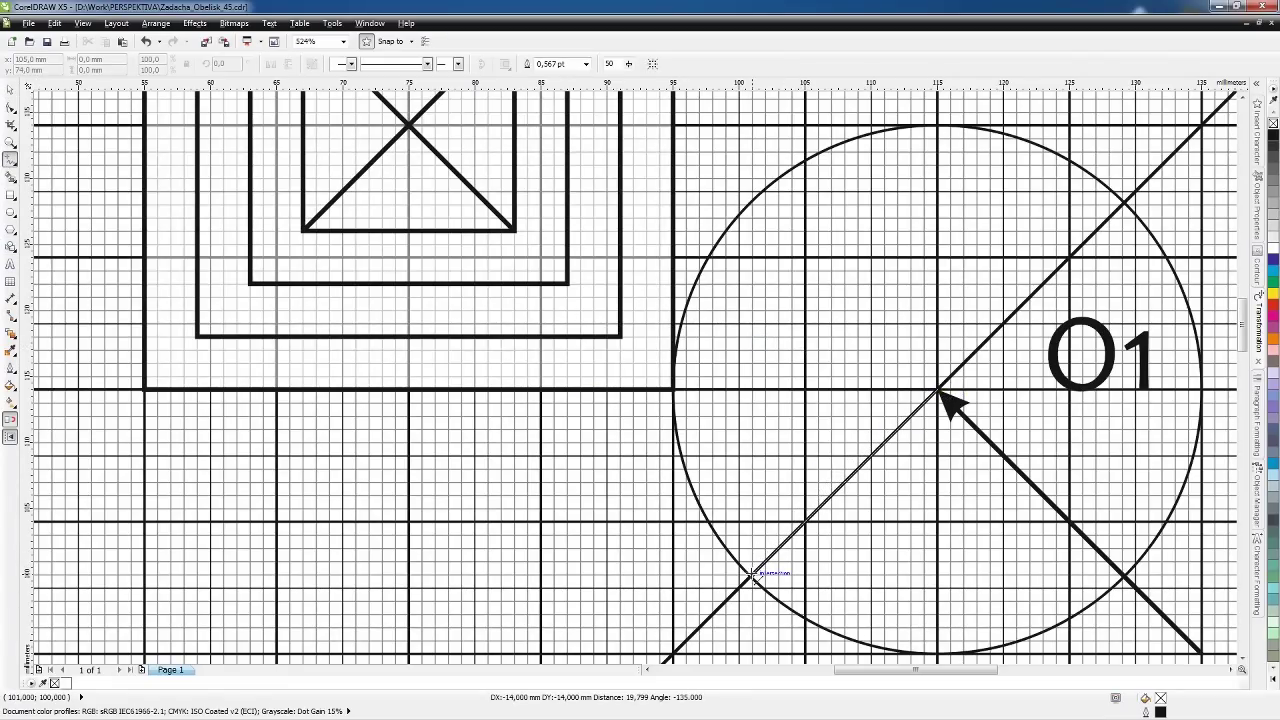
click(752, 577)
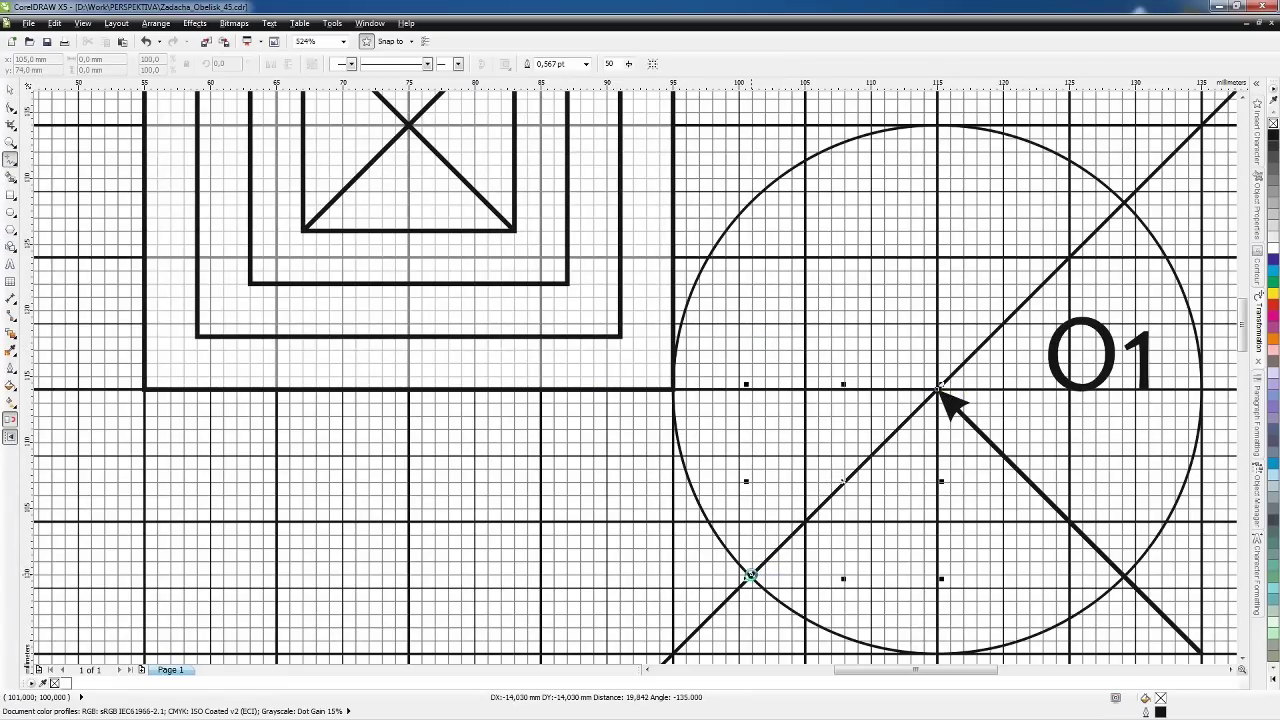
right_click(1273, 304)
click(586, 64)
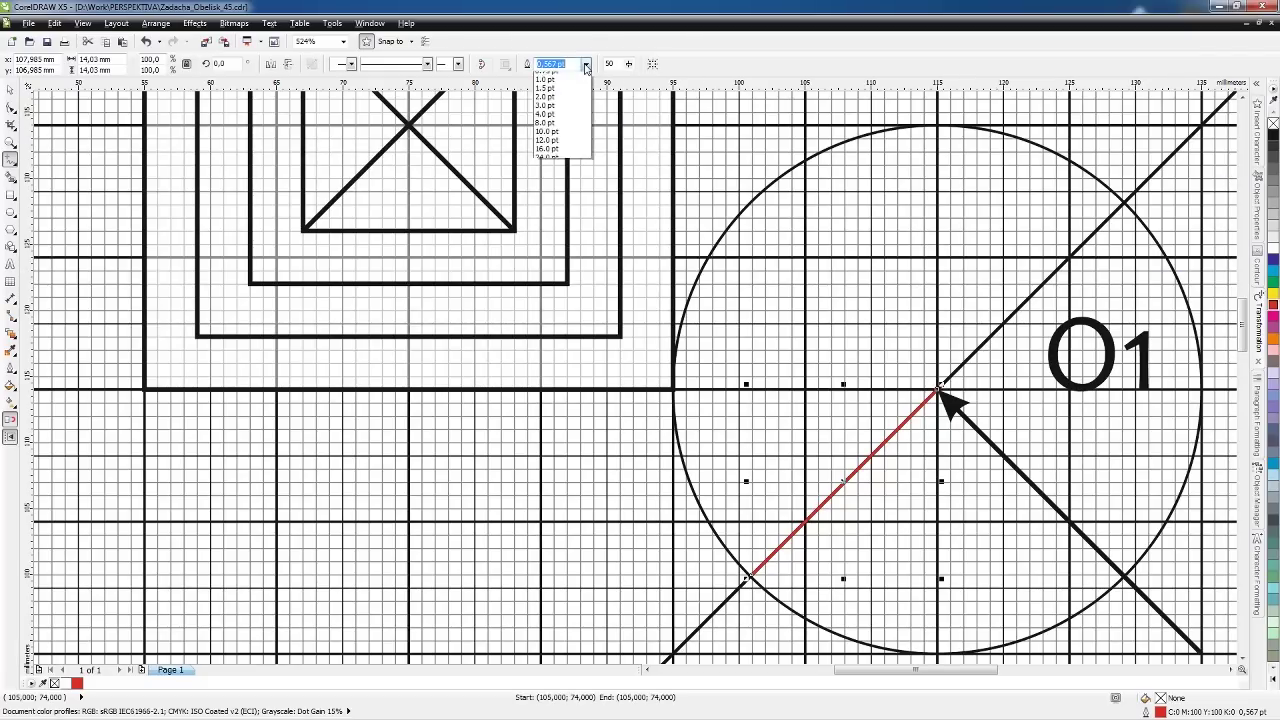
click(548, 120)
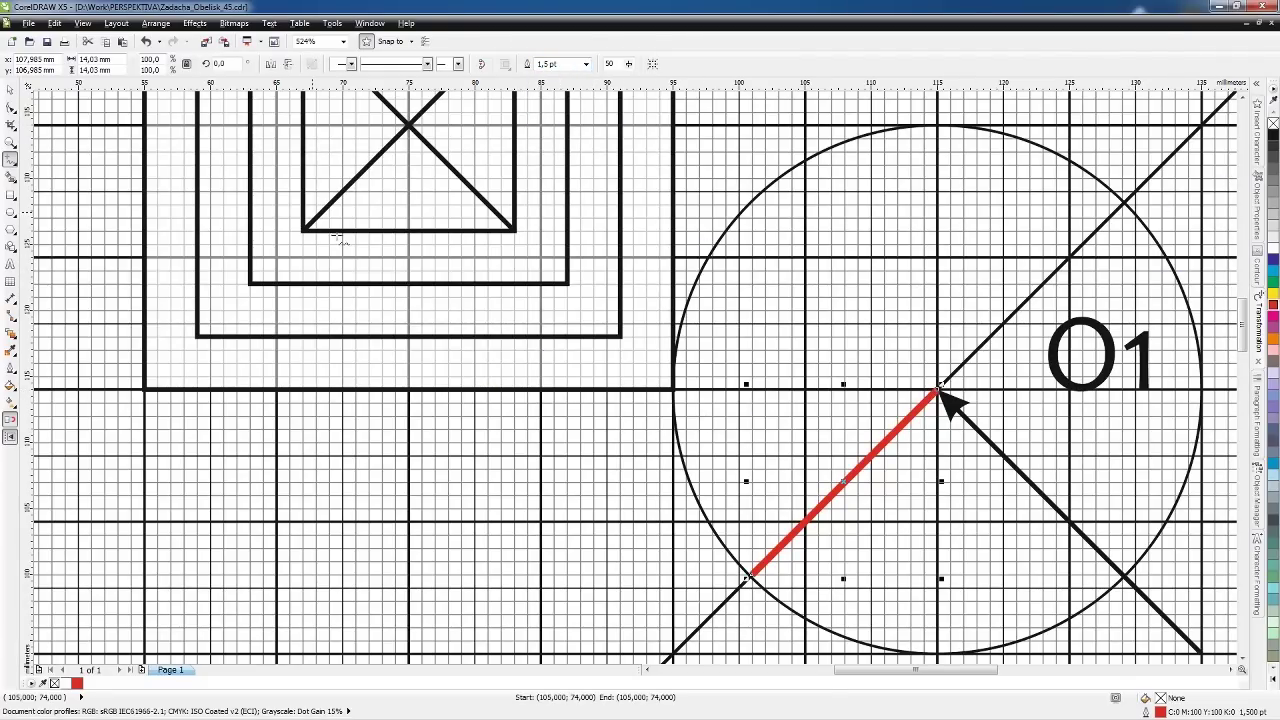
click(10, 90)
click(562, 247)
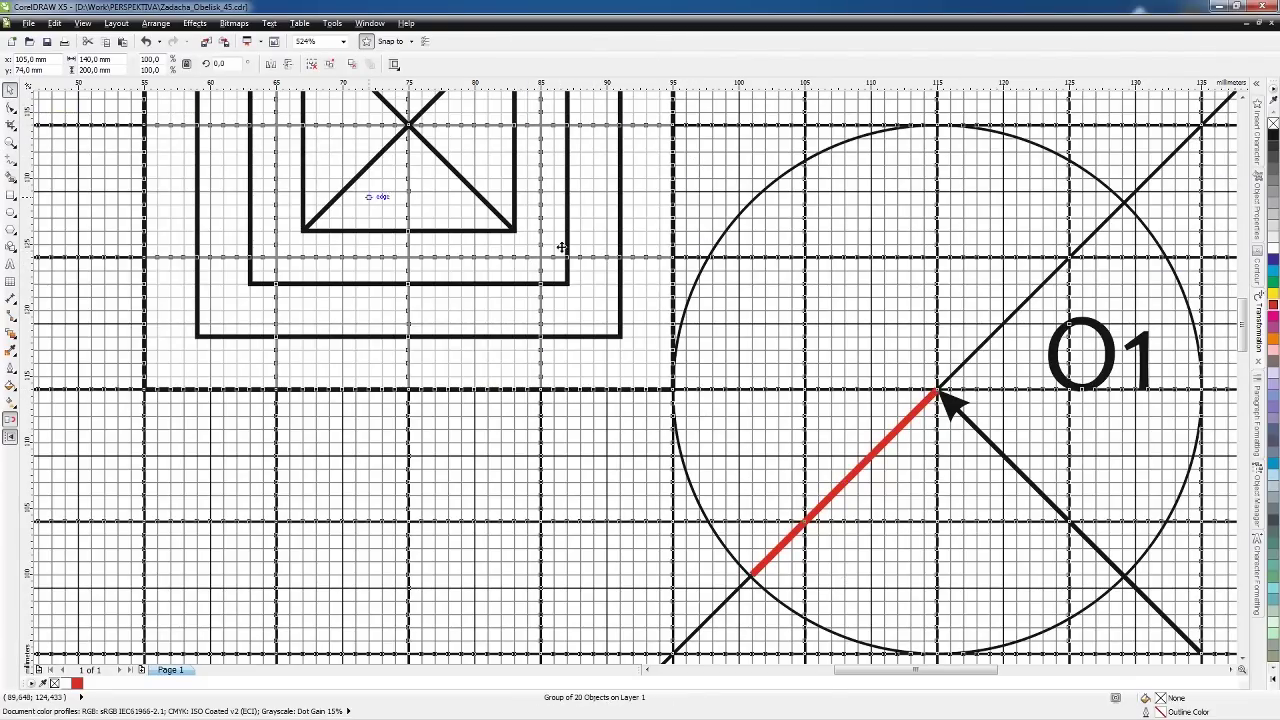
- Draw a 1.5 pt red horizontal line from O1 to the plan's nearest corner
click(10, 162)
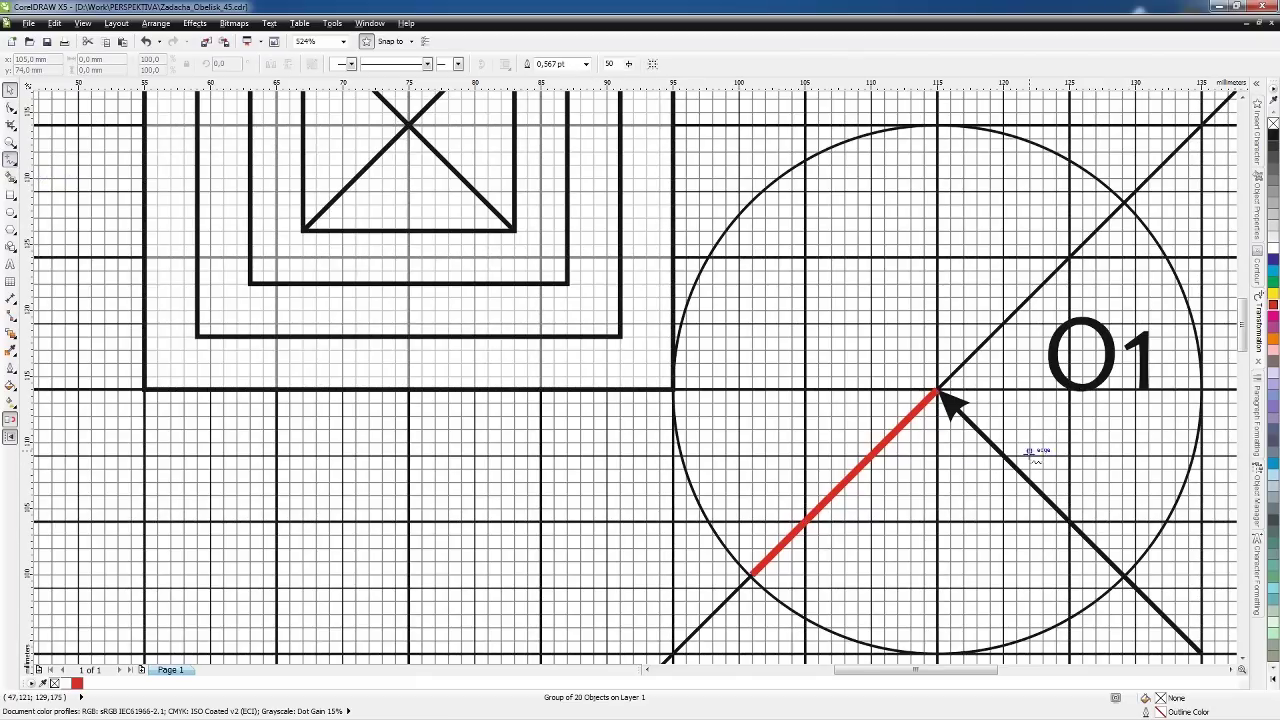
click(936, 390)
click(668, 389)
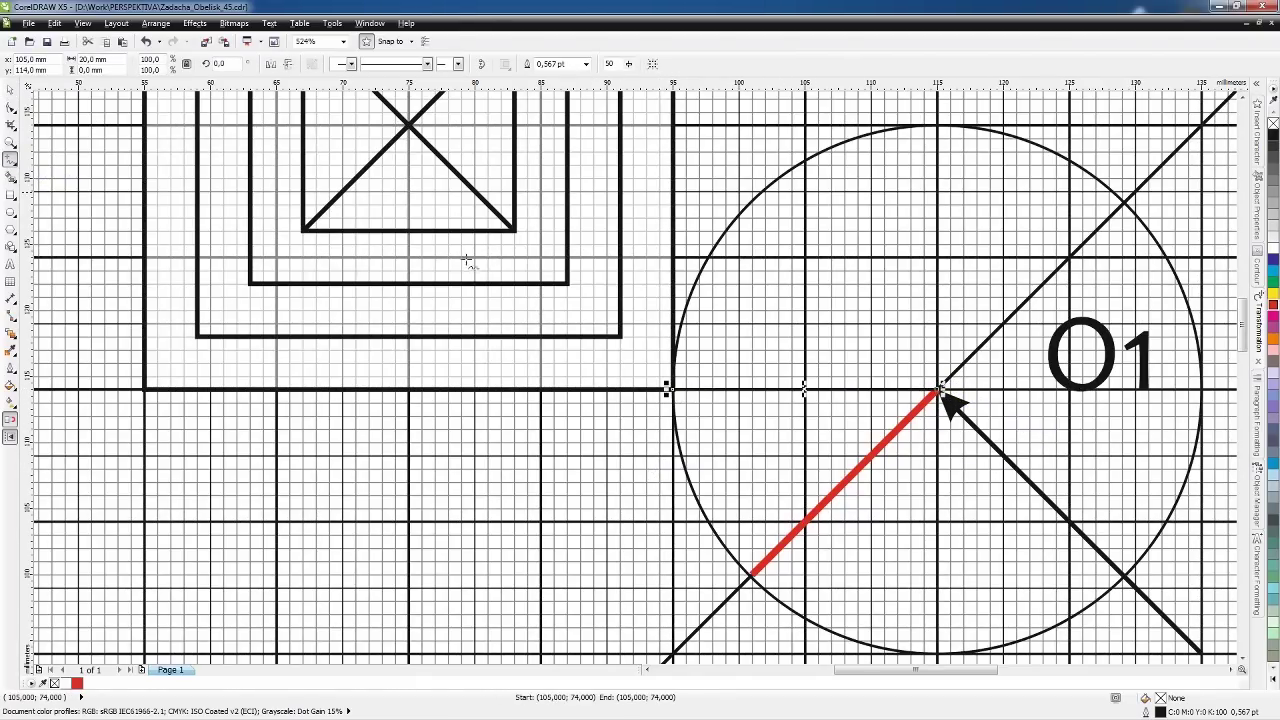
click(587, 63)
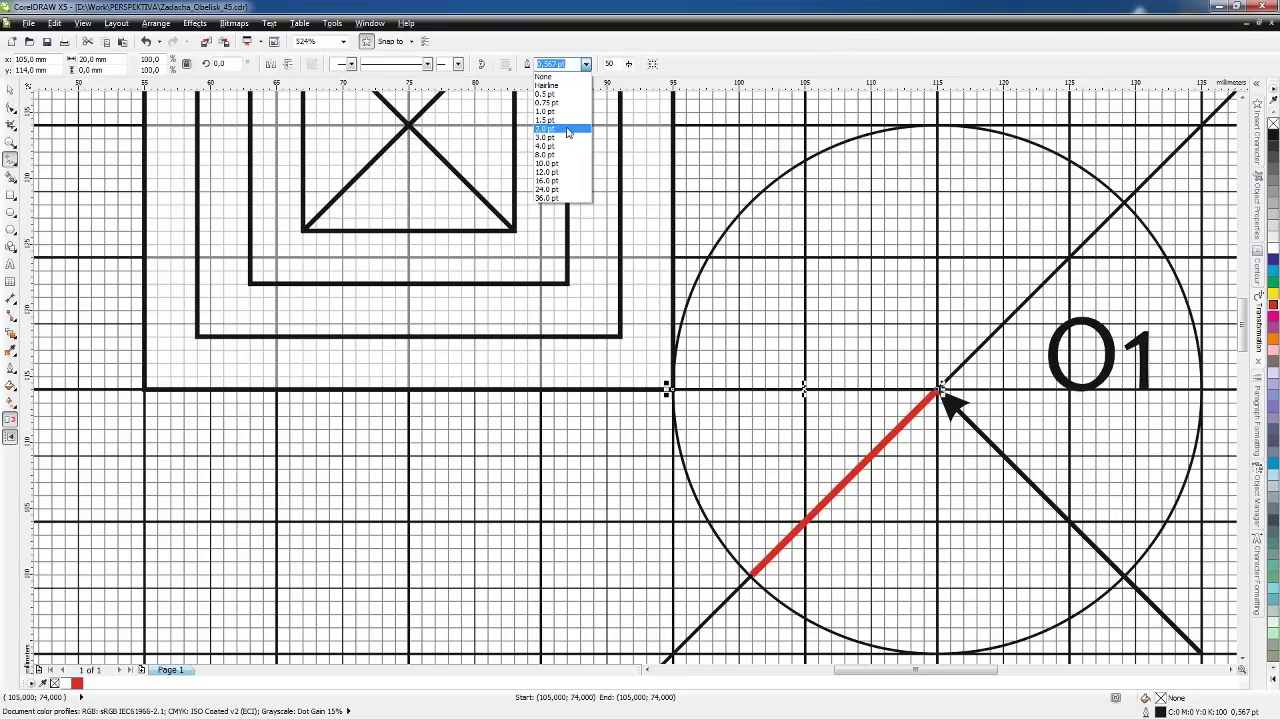
click(548, 122)
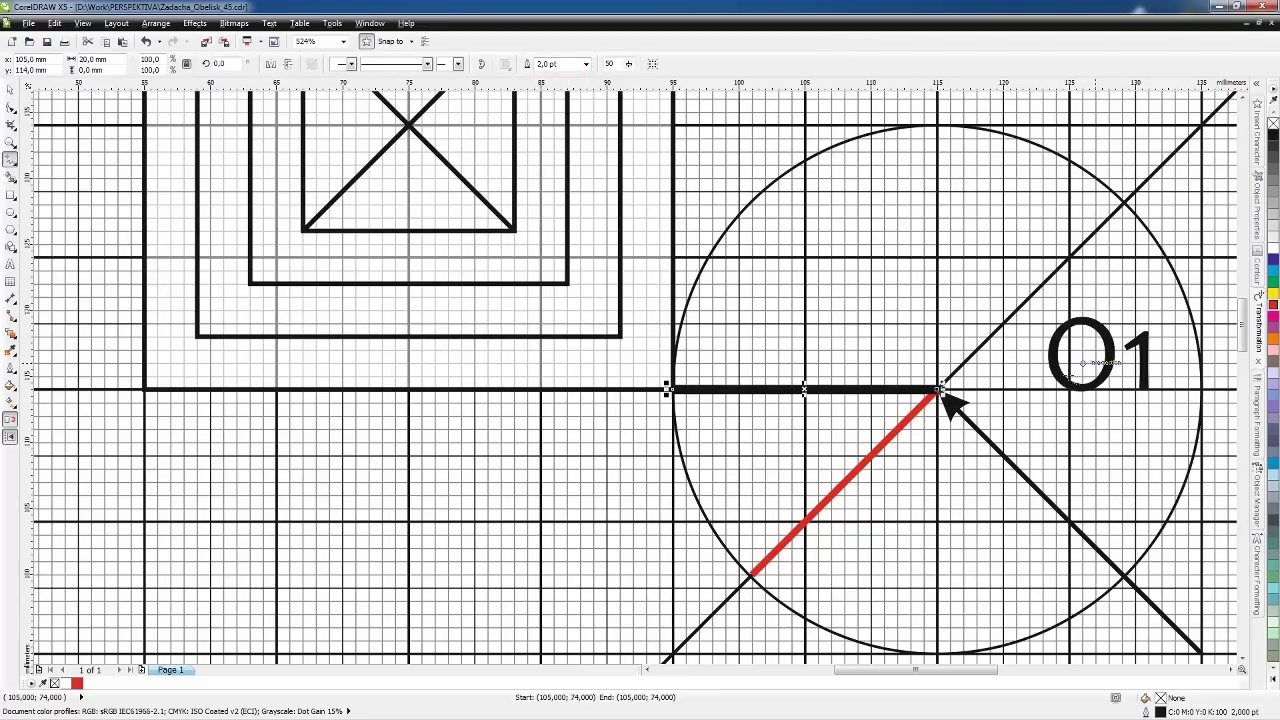
right_click(1273, 306)
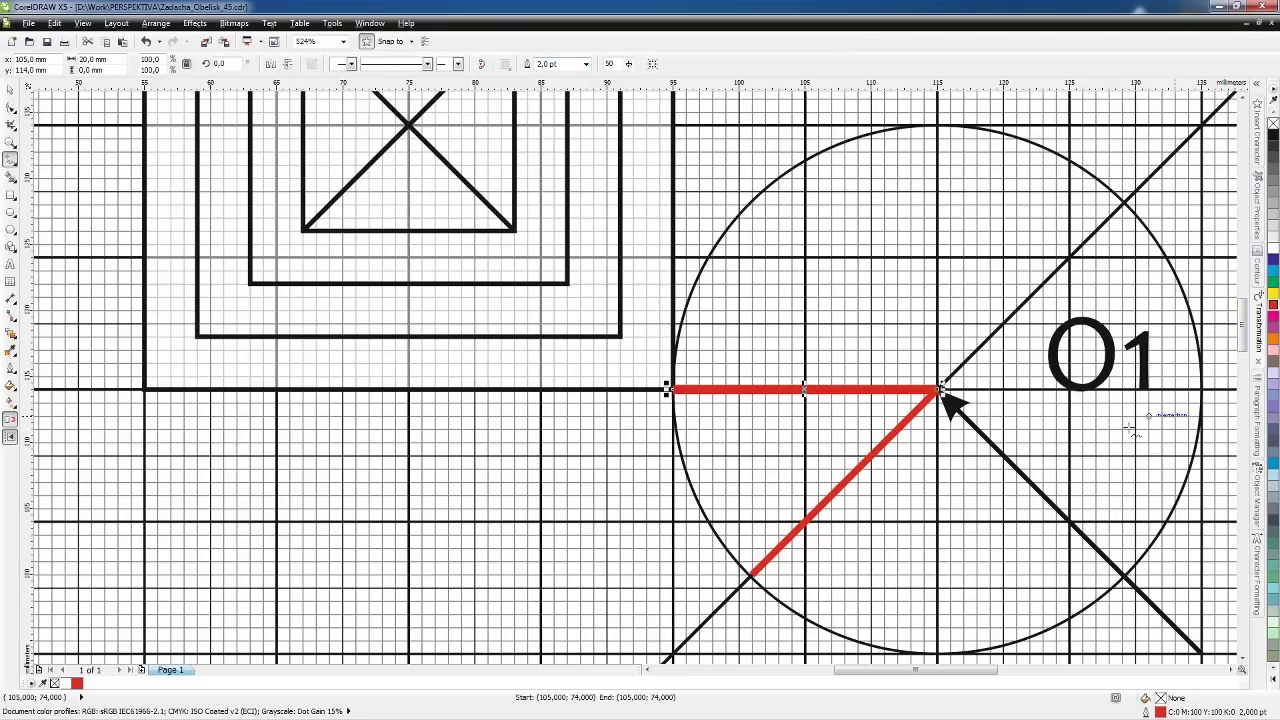
click(587, 63)
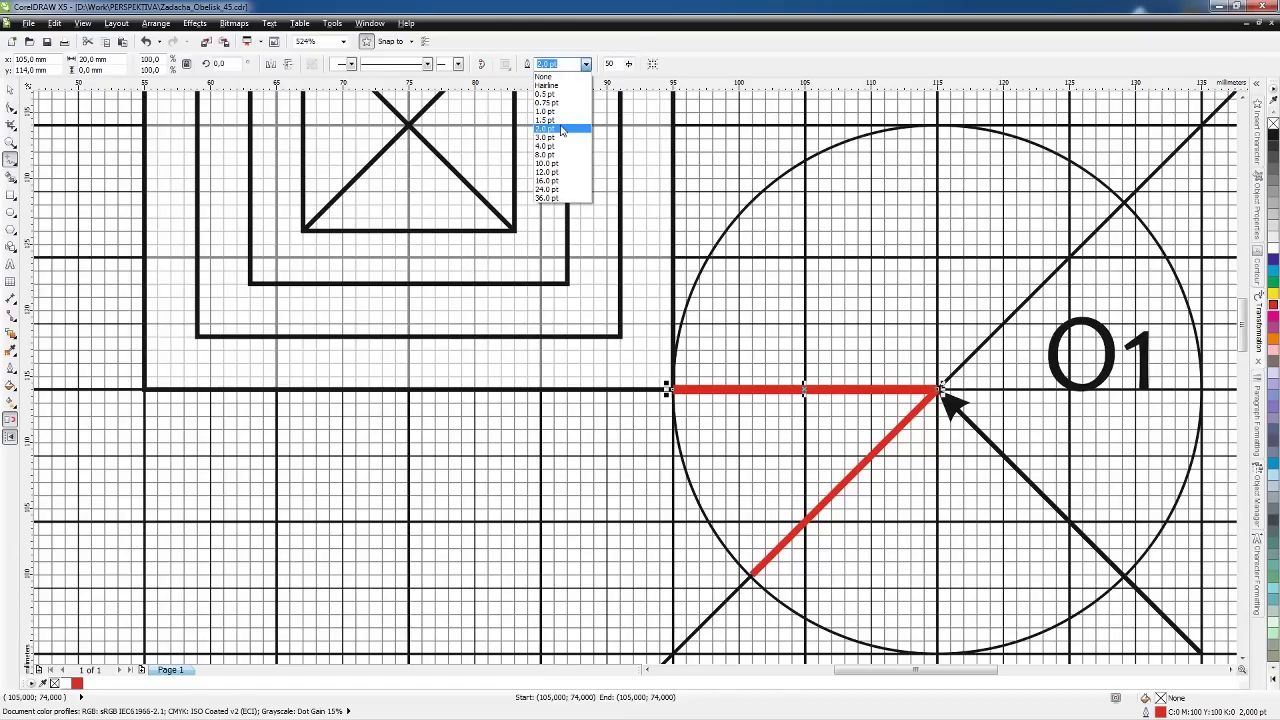
click(558, 120)
click(10, 89)
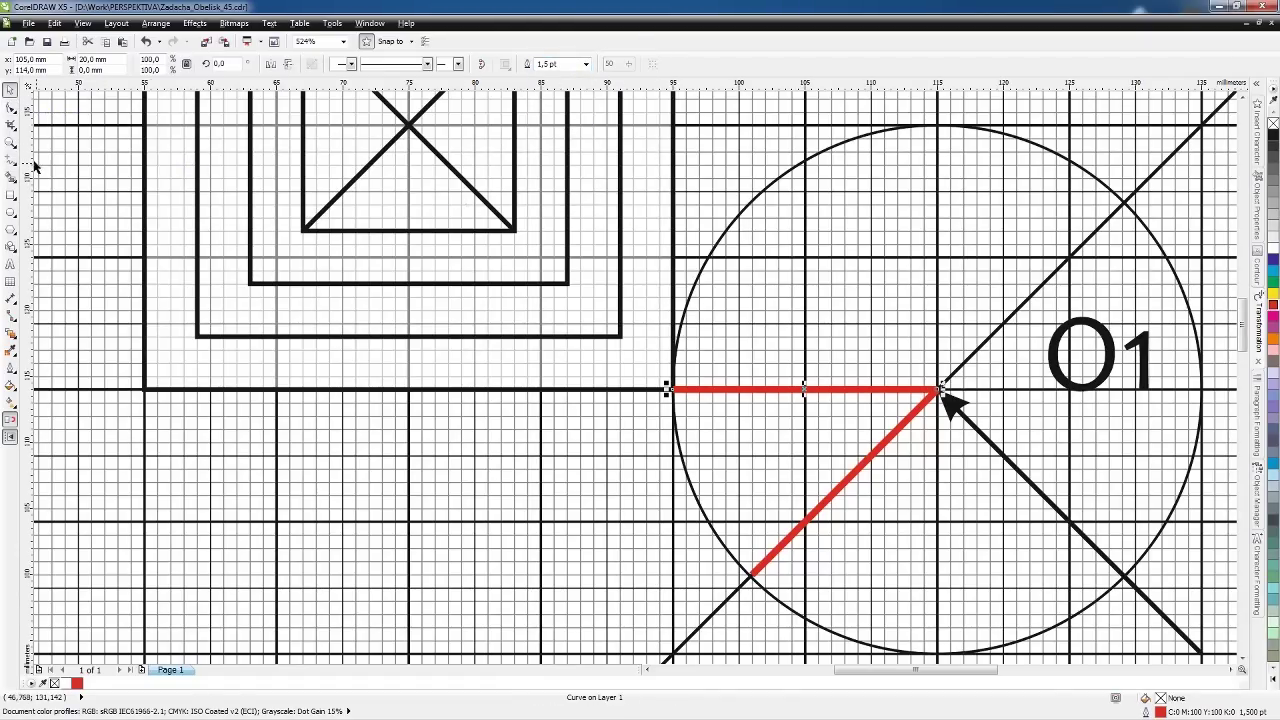
key(F4)
click(1018, 285)
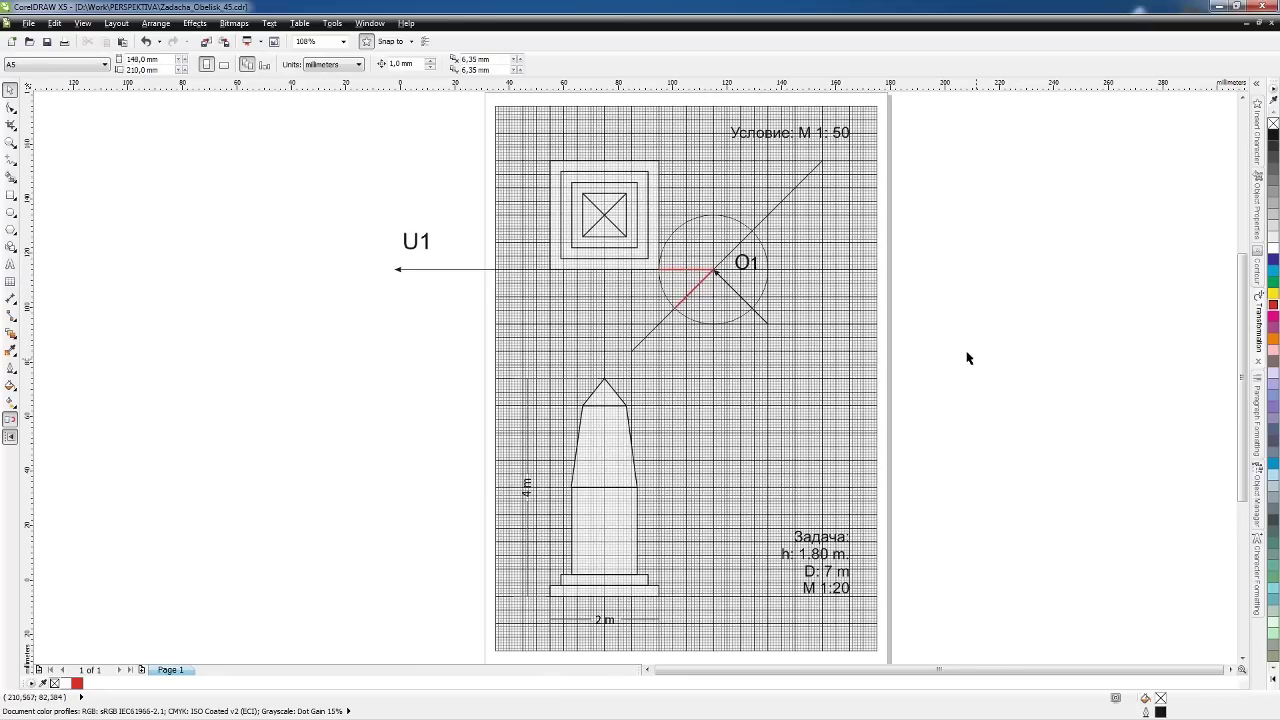
- Draw a line from the circle's lower crossing with the diagonal to the plan's nearest corner, joining the red lines' outer ends
key(z)
drag(429, 134, 871, 409)
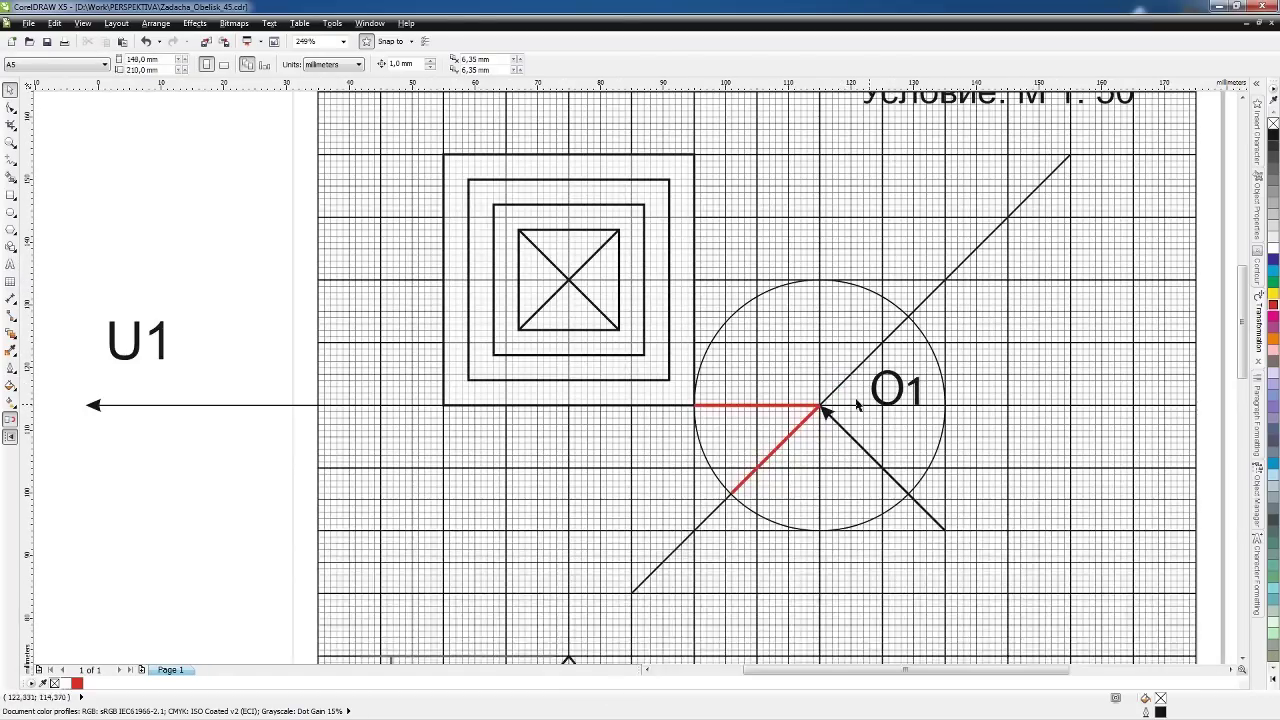
click(9, 160)
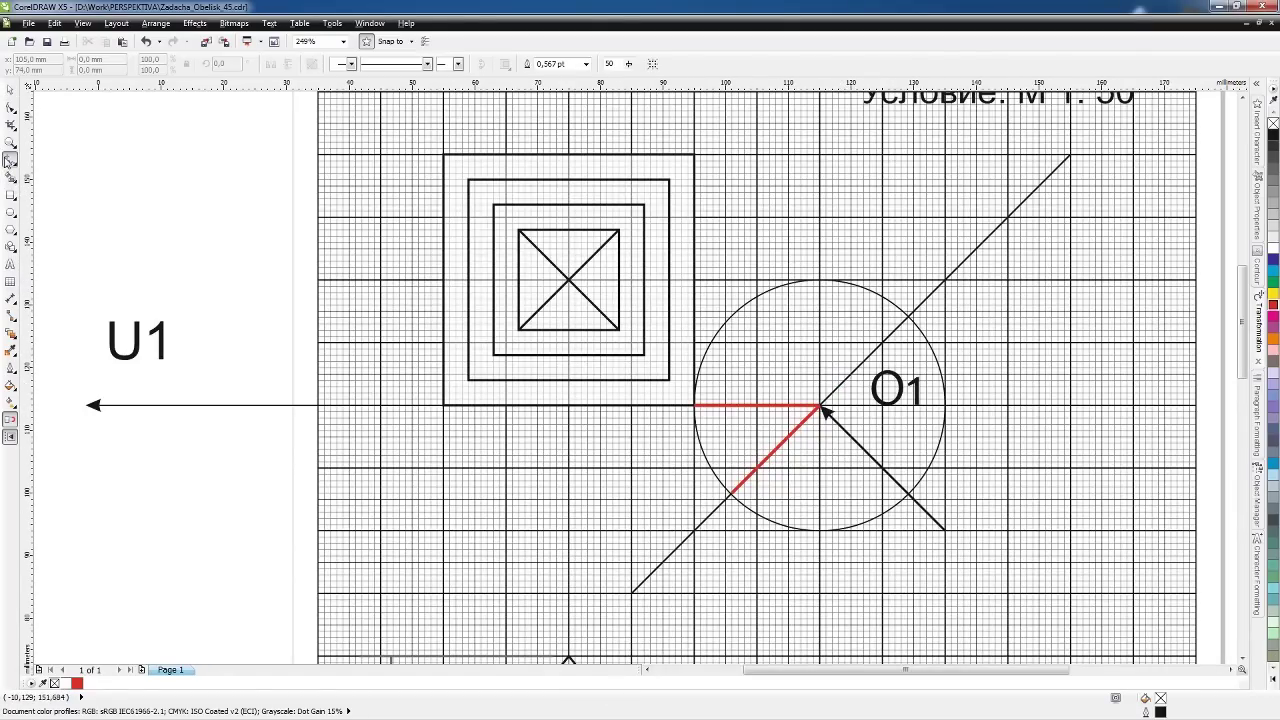
click(730, 492)
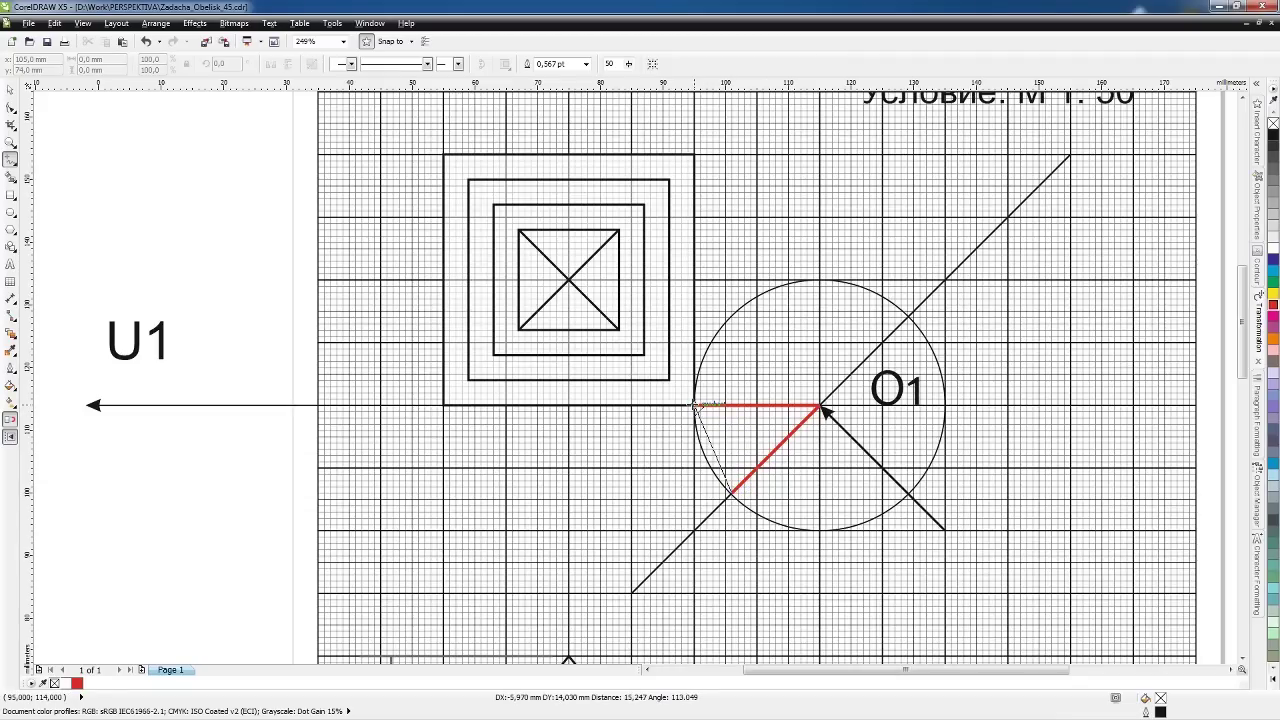
click(694, 405)
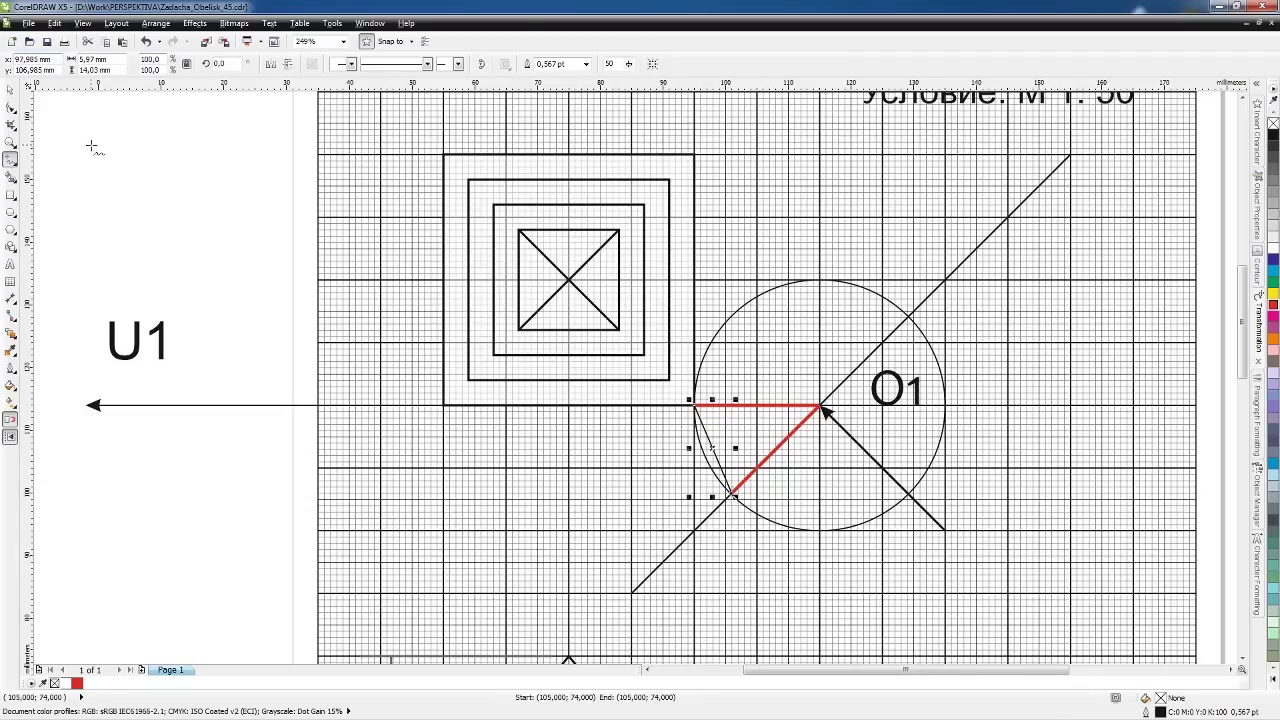
click(10, 89)
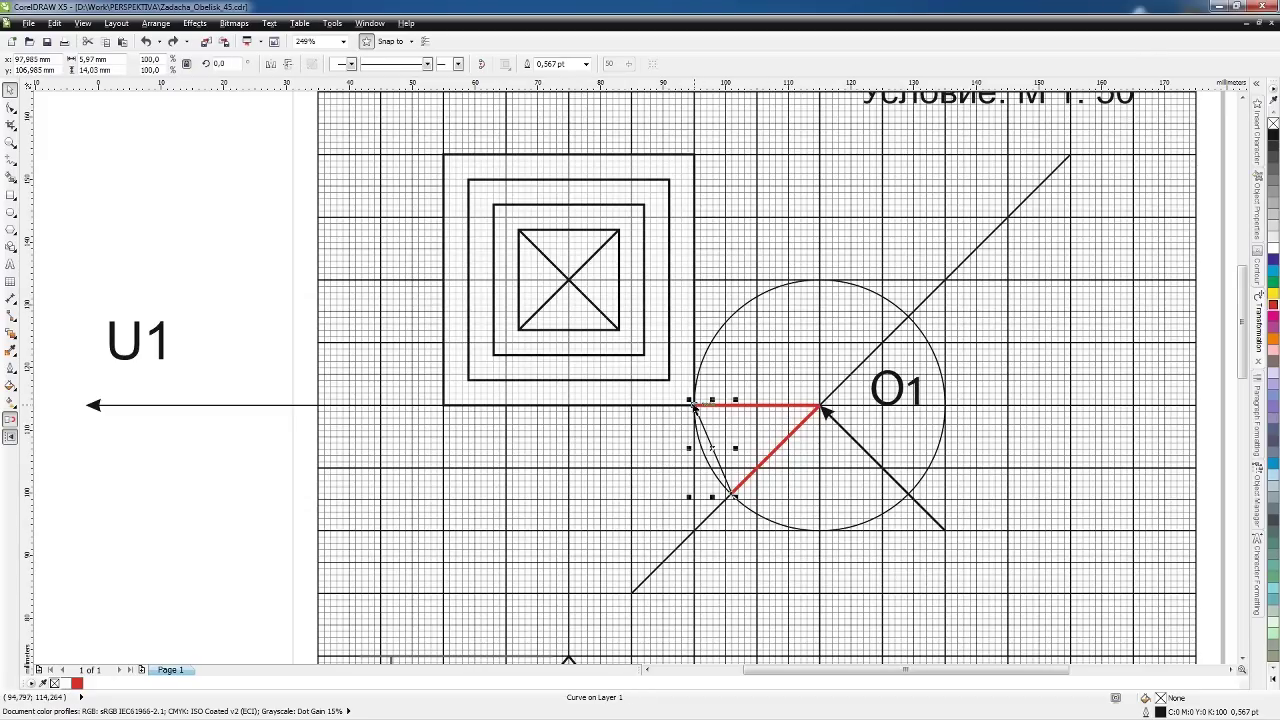
- Extend the joining line through the plan's corner and beyond the sheet's upper edge, scaled to about 43 × 101 mm
drag(693, 405, 566, 108)
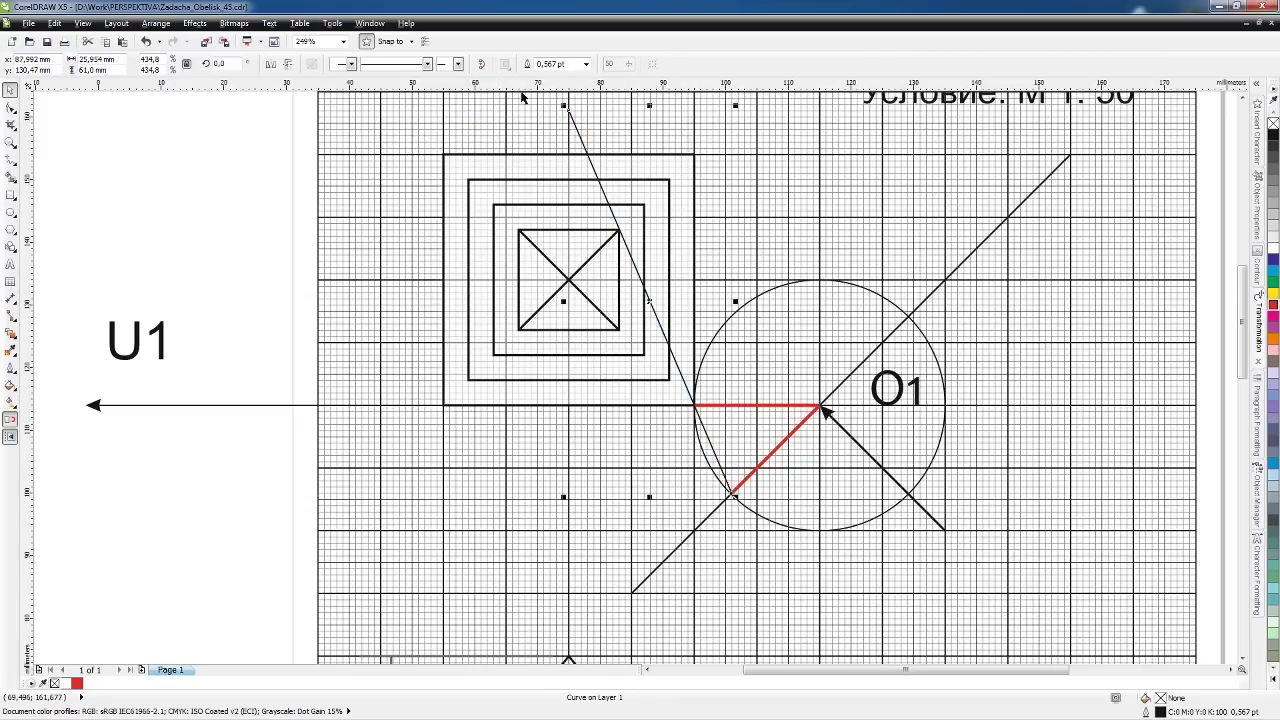
click(422, 64)
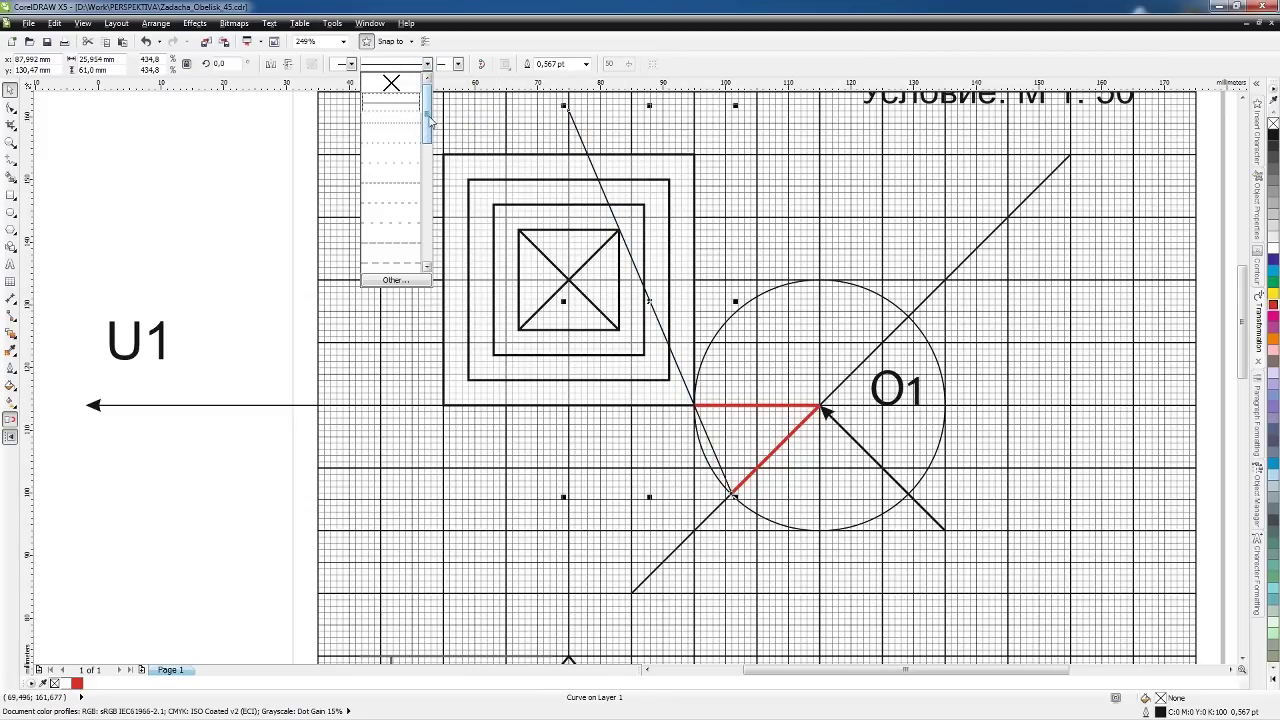
click(410, 120)
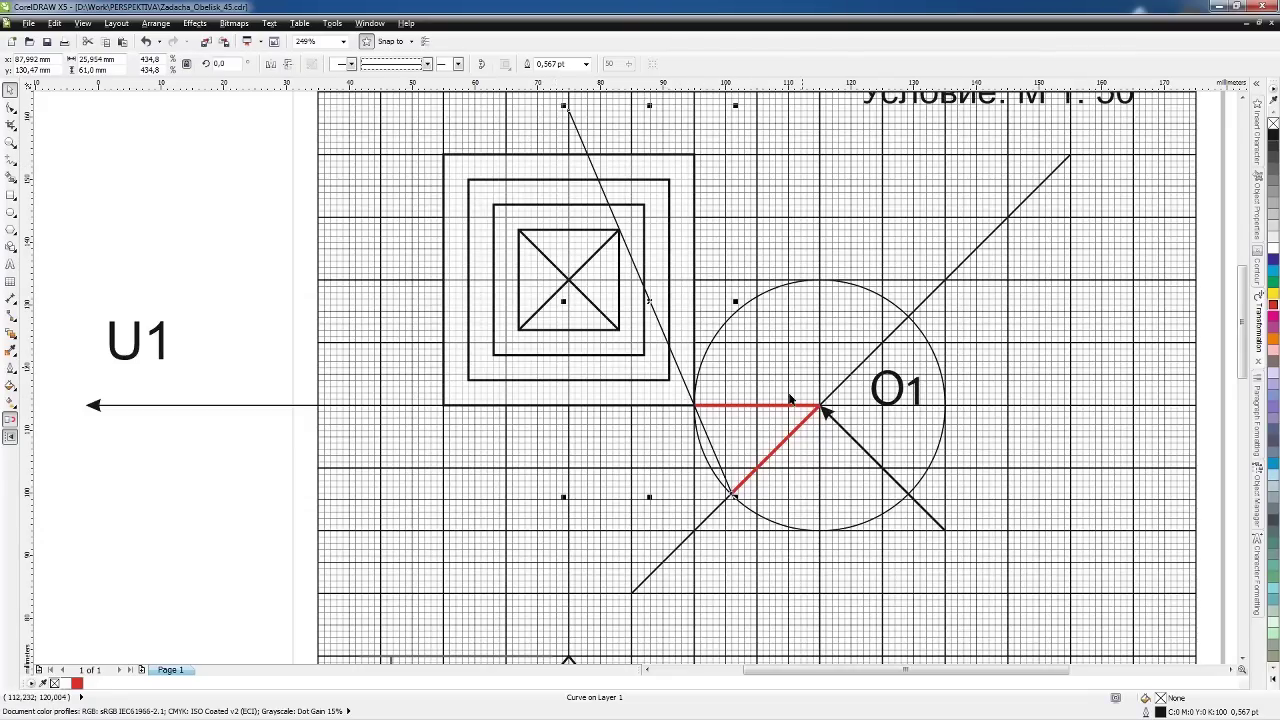
key(F4)
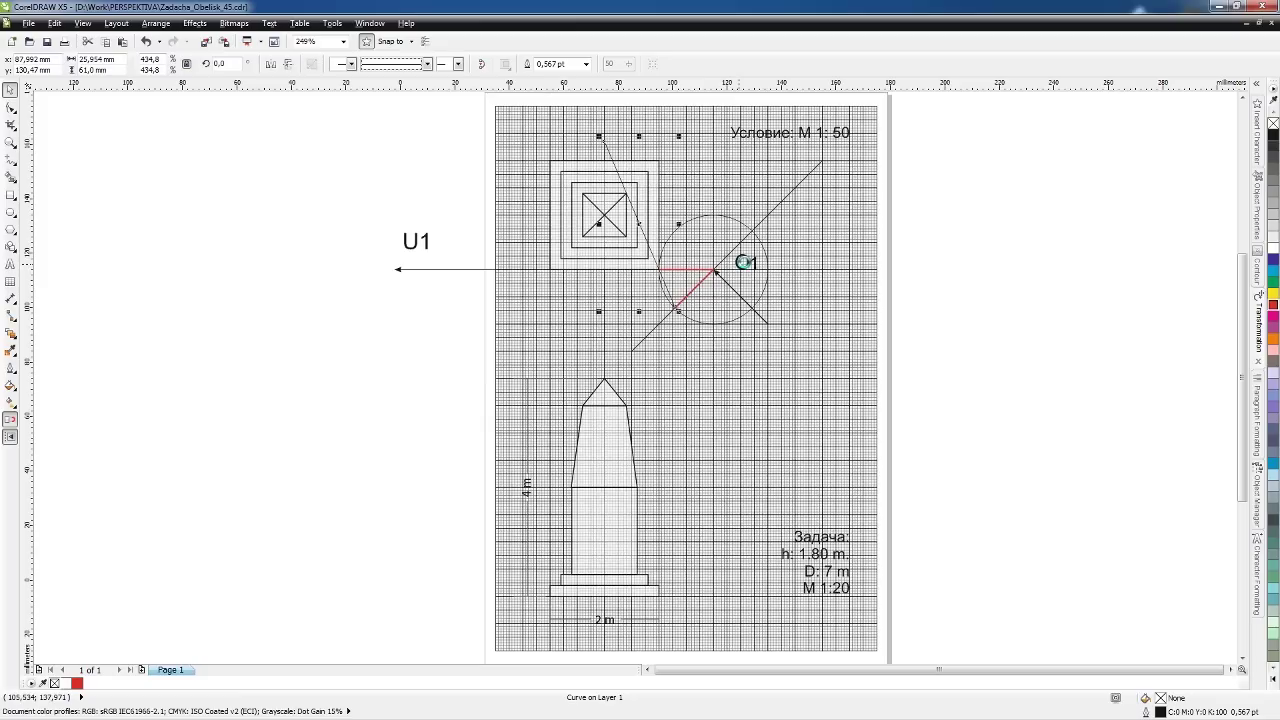
drag(597, 134, 553, 141)
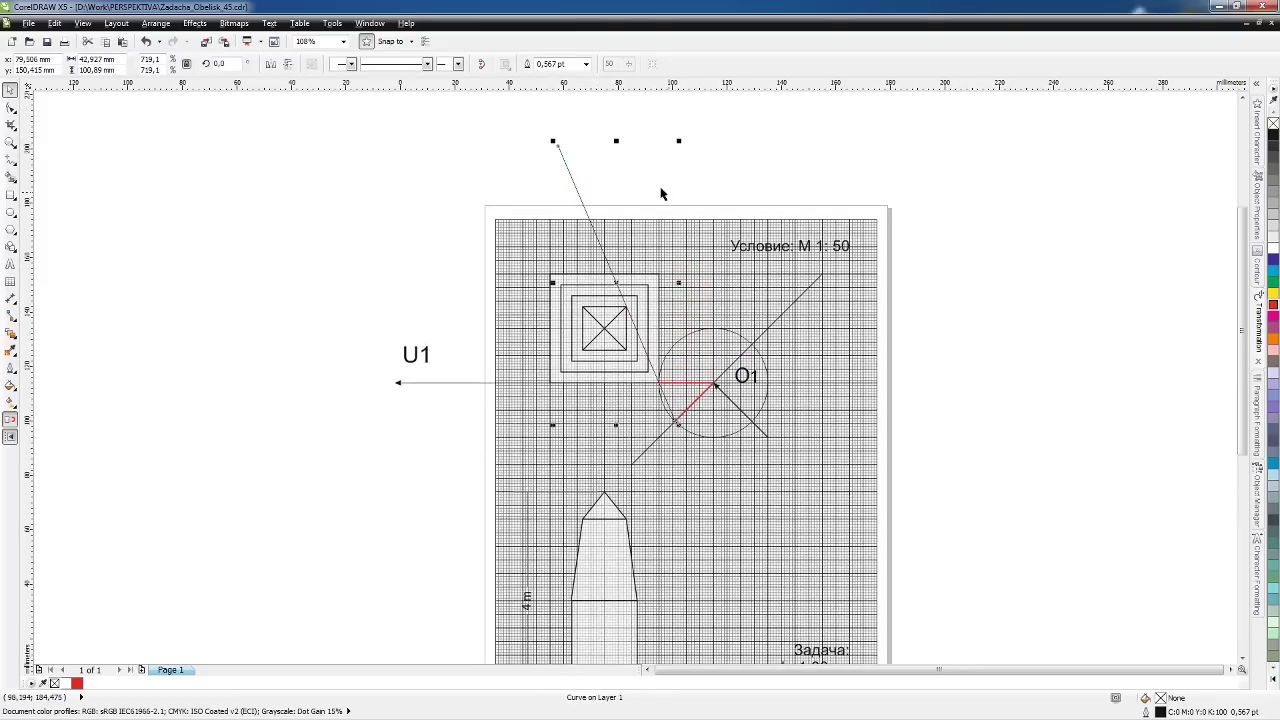
- Add a solid arrowhead to the extended line's end above the sheet
click(458, 64)
click(520, 95)
click(771, 160)
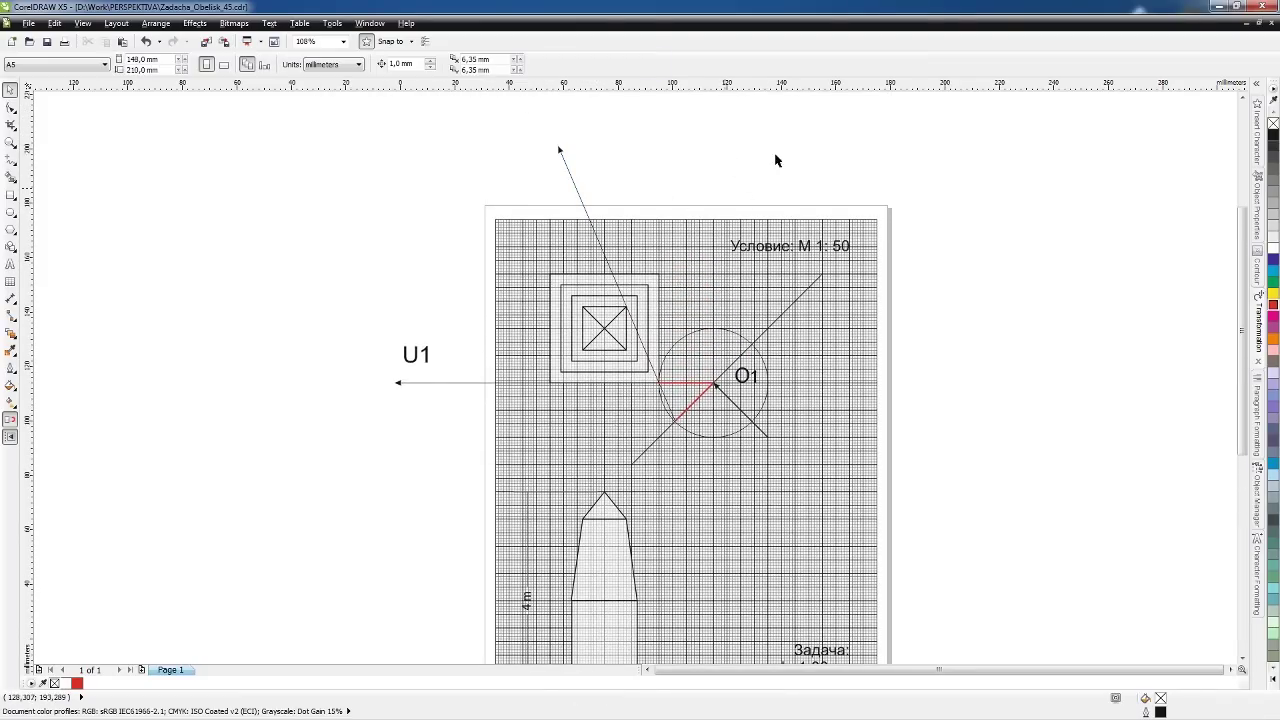
- Copy the U1 label beside the new arrowhead above the sheet and change the copy's text to M1
click(417, 357)
drag(417, 352, 596, 152)
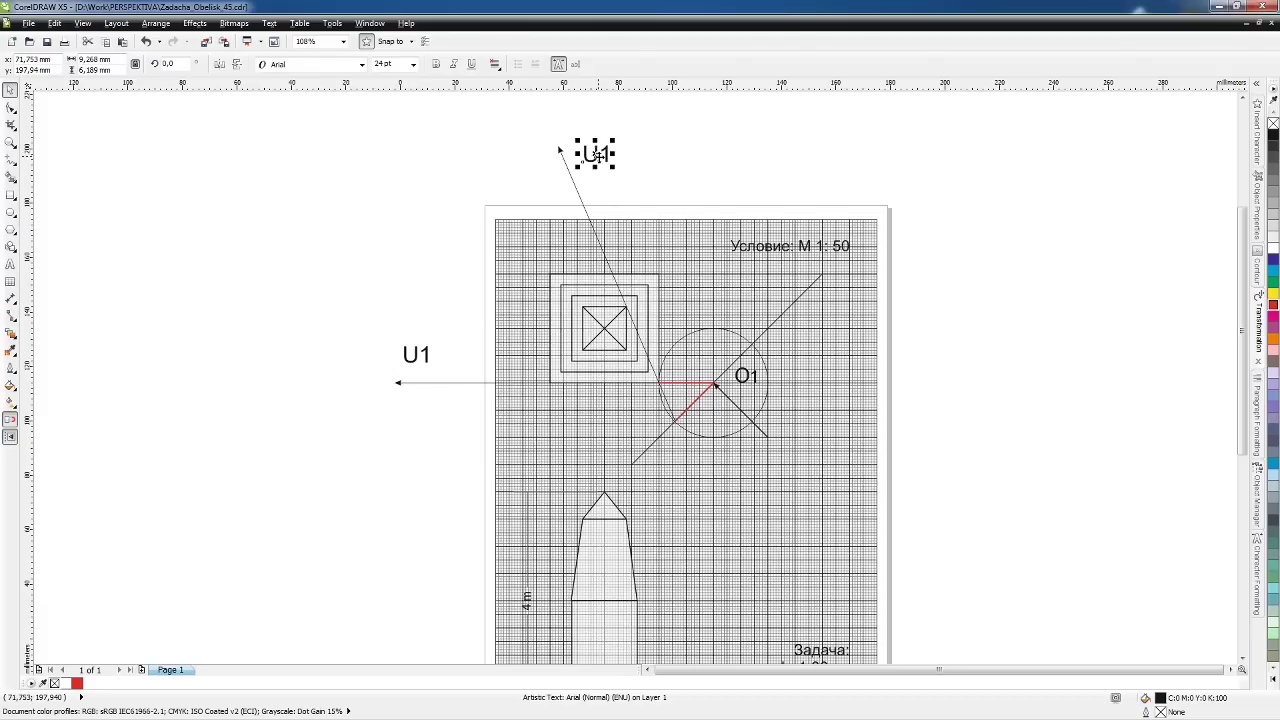
double_click(596, 152)
key(BackSpace)
text(m)
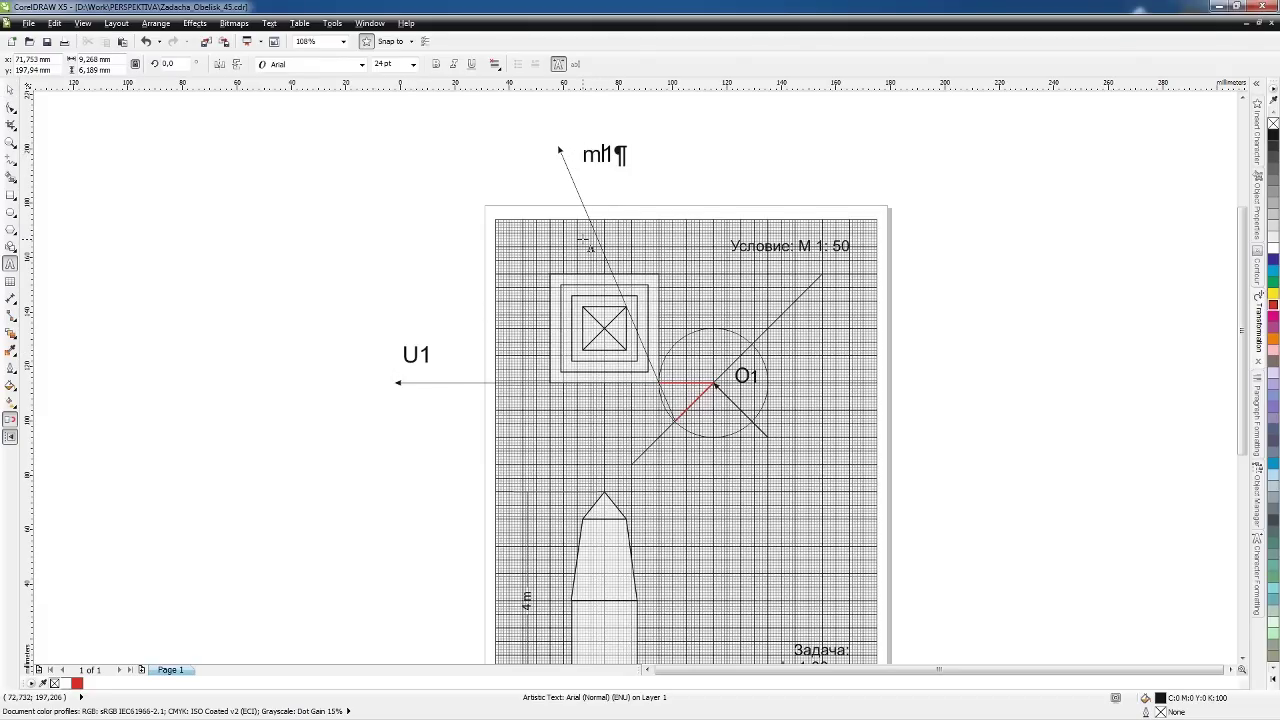
key(BackSpace)
text(M)
click(10, 89)
click(194, 177)
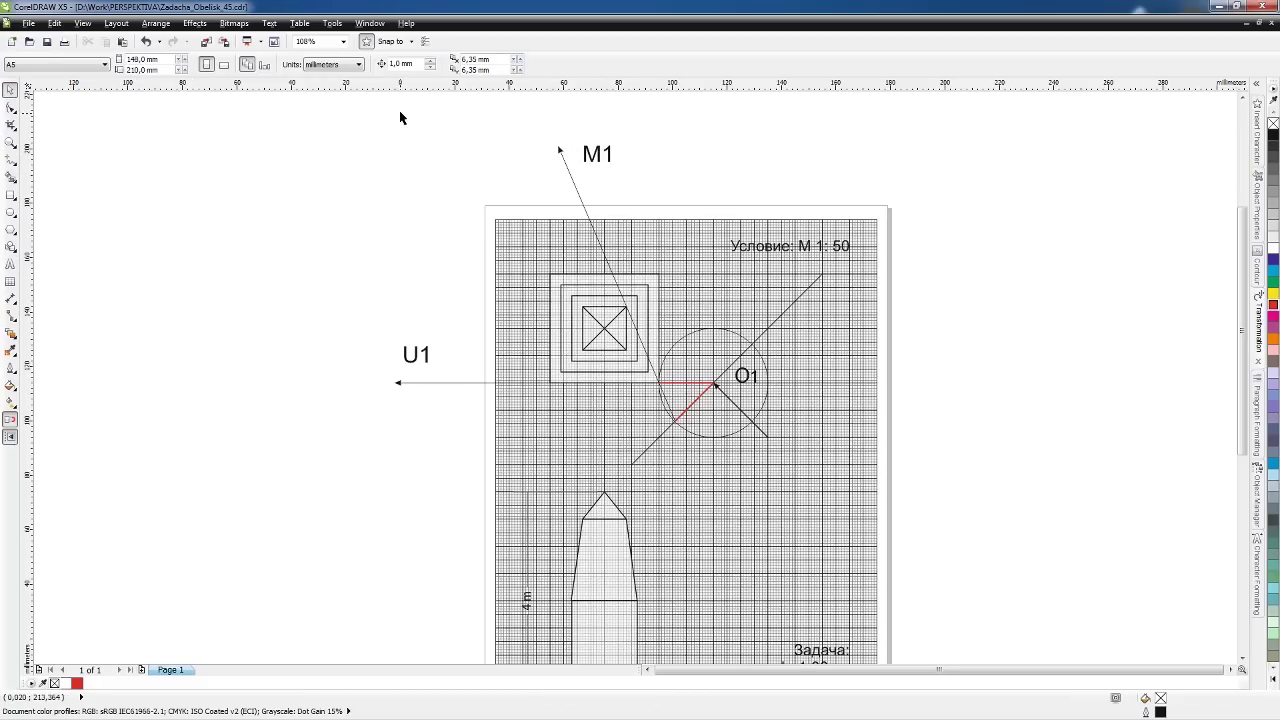
- Switch to the Untitled-1 perspective drawing
click(370, 23)
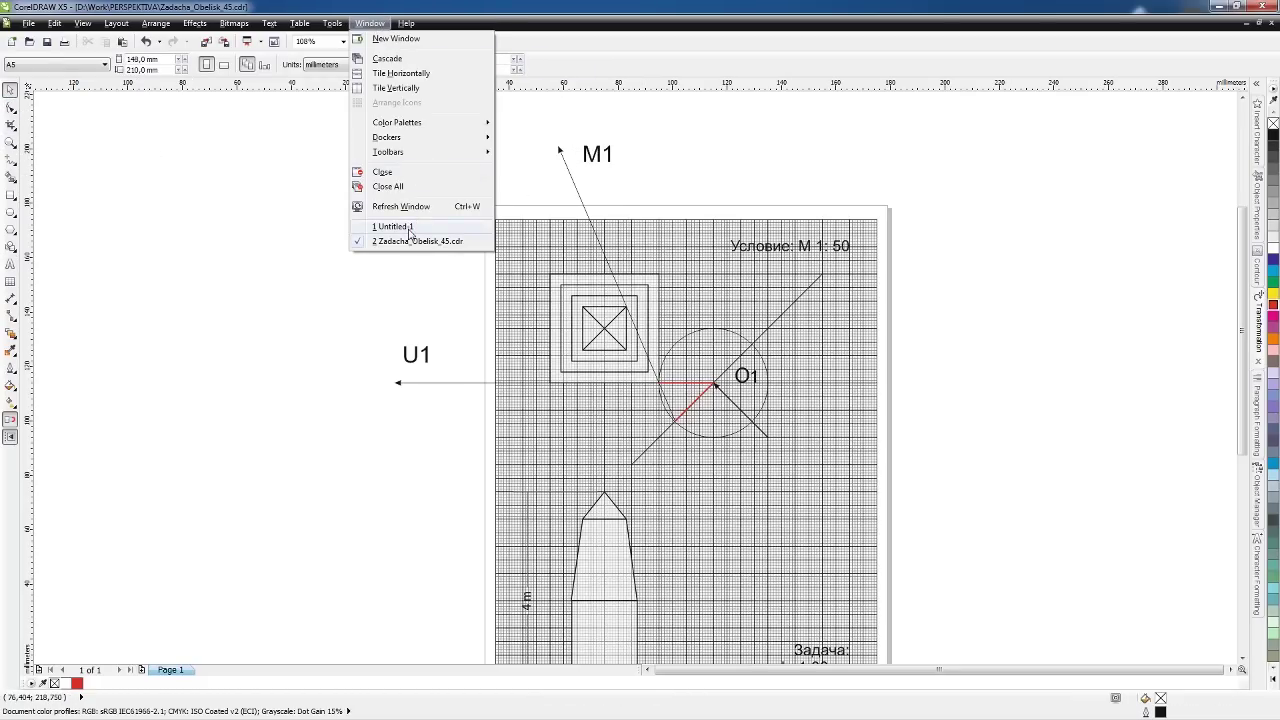